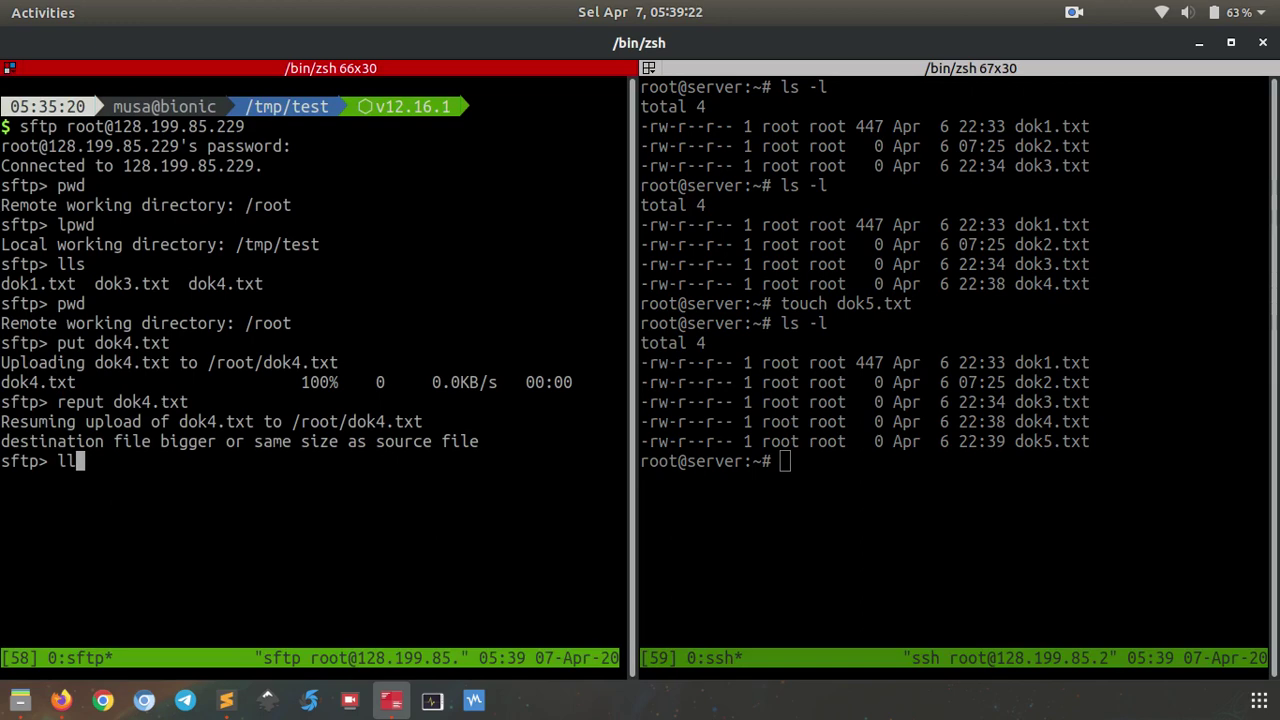
- List the local files in detail with lls -l and download dok5.txt from the server with get in the sftp session
key("Return")
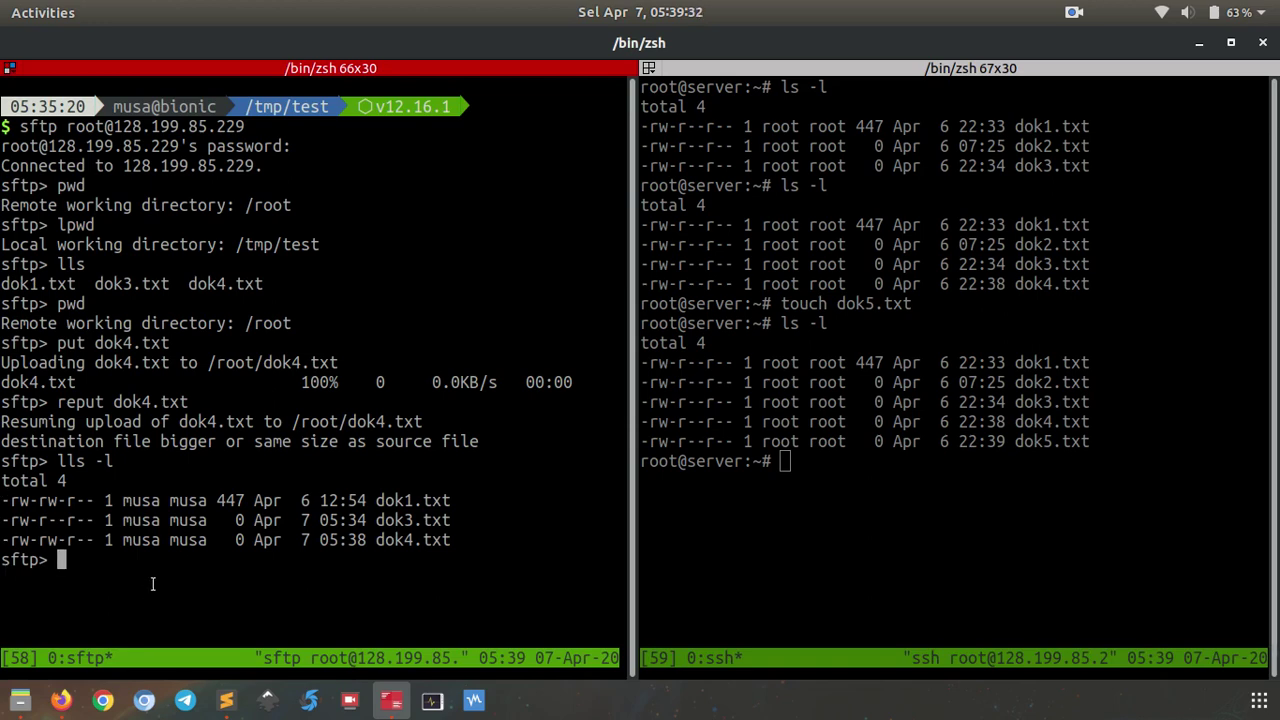
type("get do")
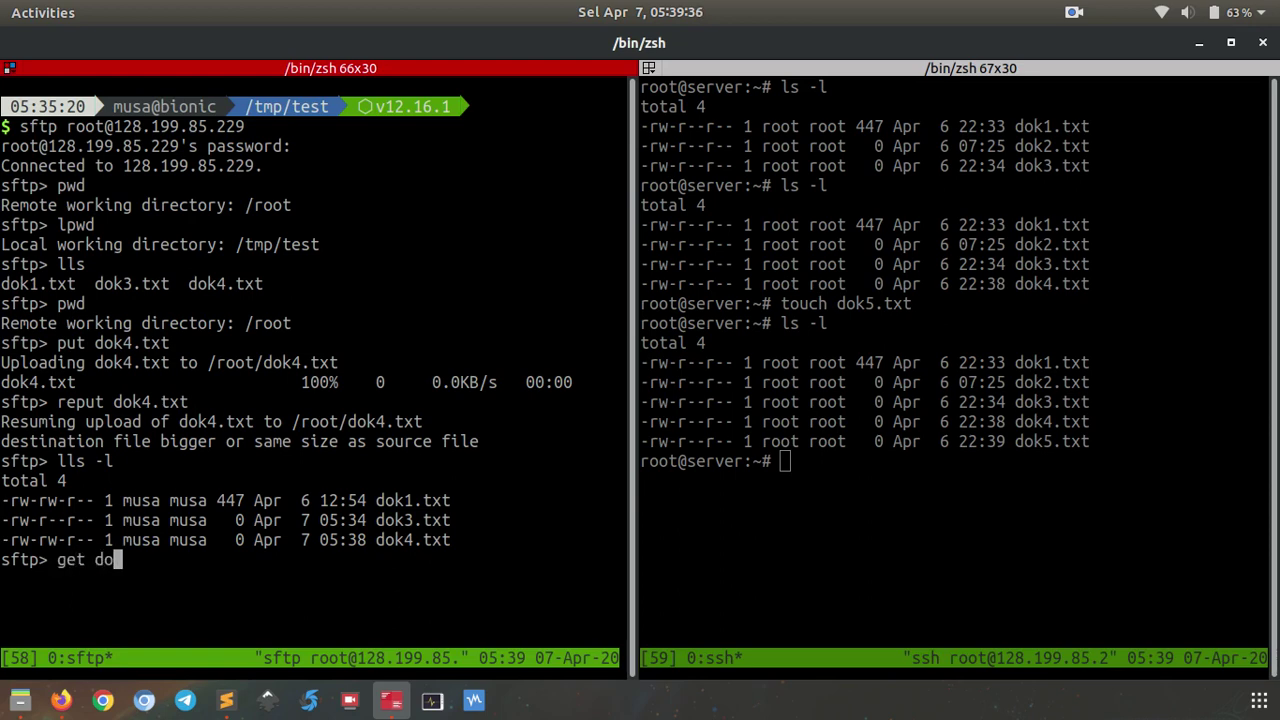
type("k5.txt")
key("Return")
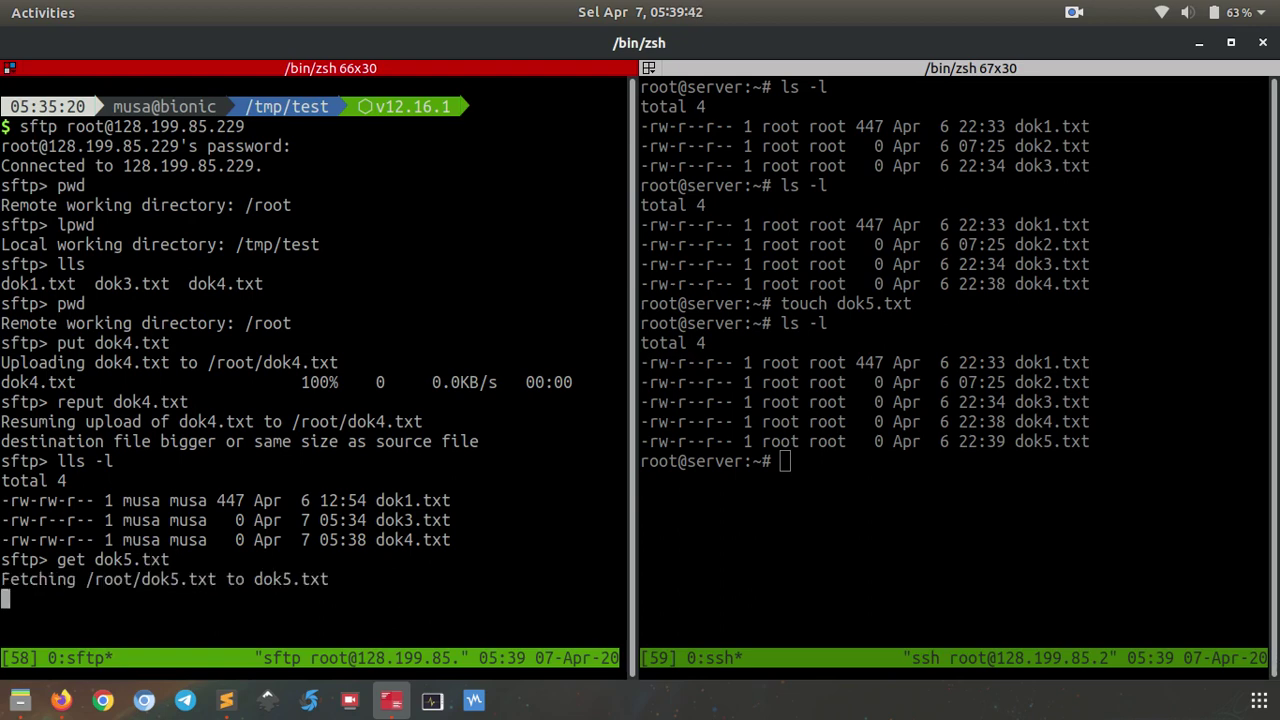
- List the remote files with ls -l and the local files with lls -l in the sftp session to check the download
type("ls -l")
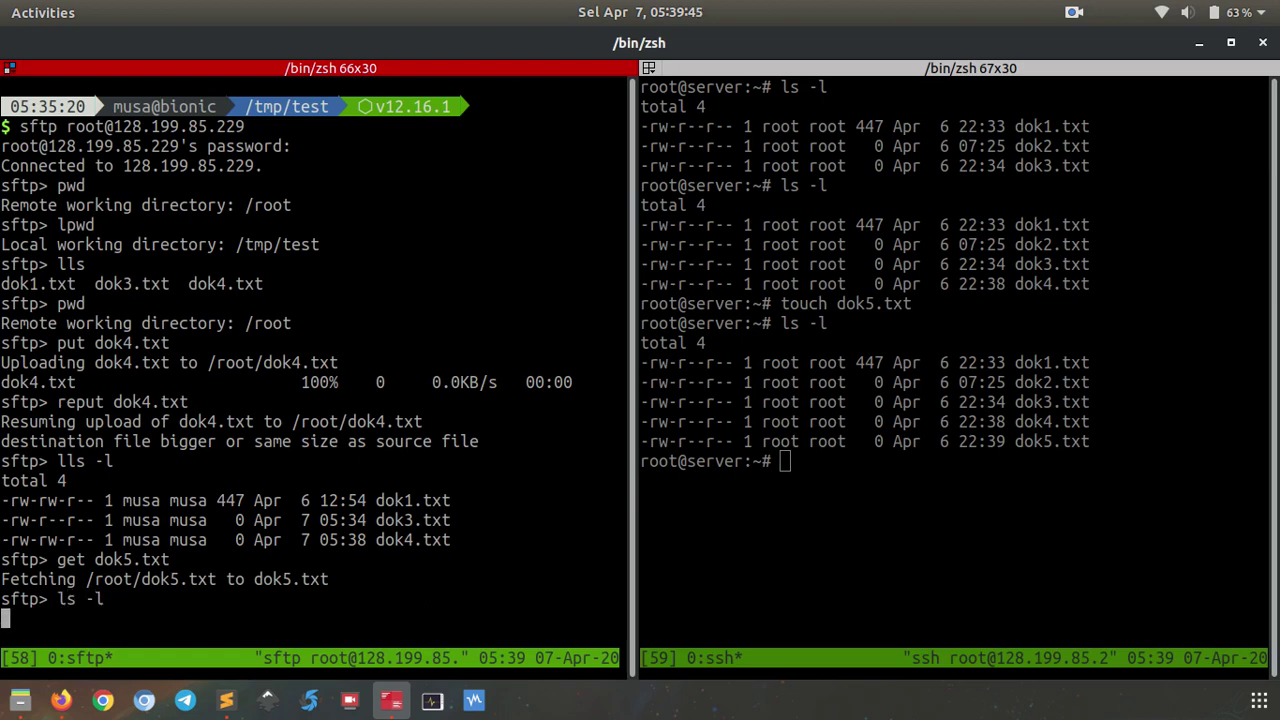
key("Return")
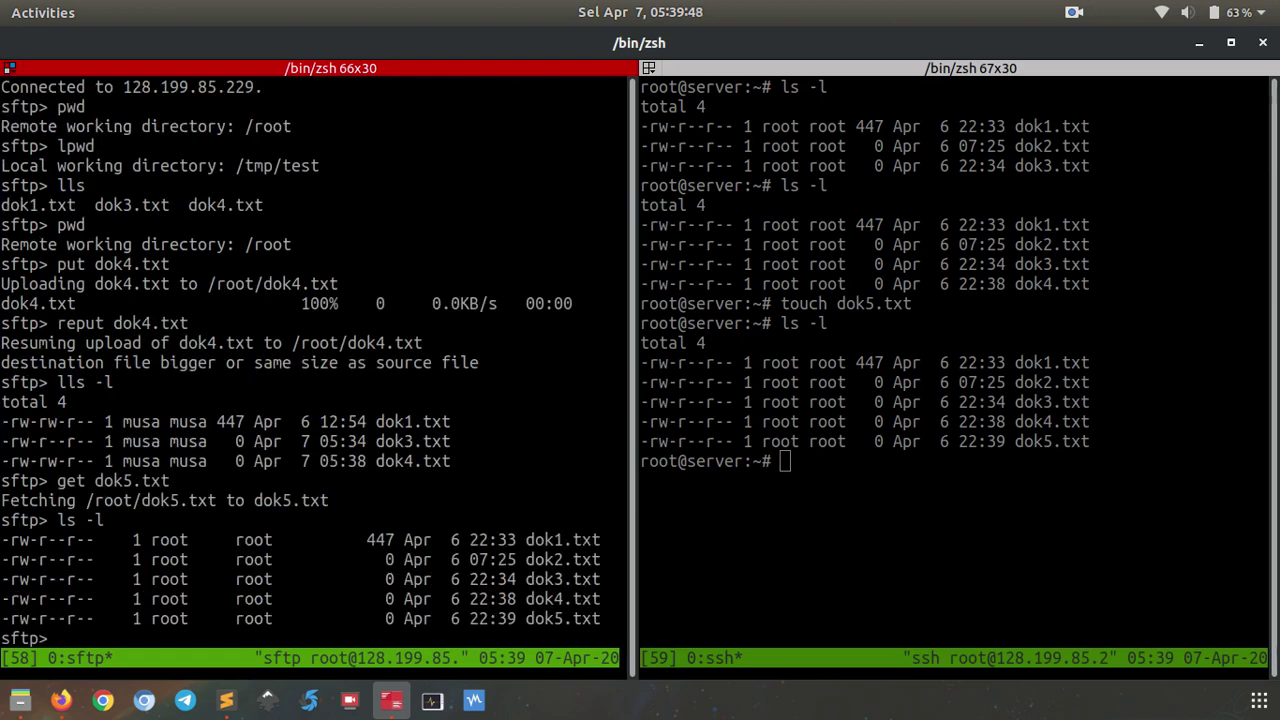
type("lls -l")
key("Return")
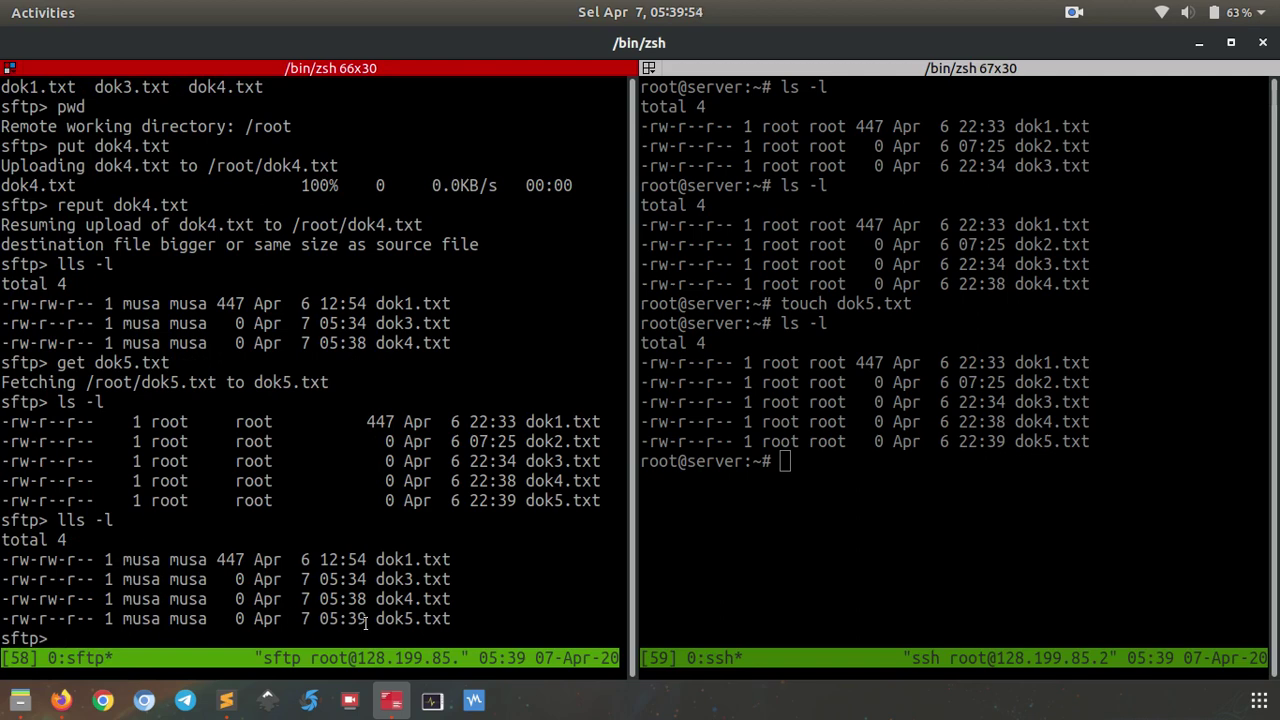
left_click_drag(447, 618, 38, 560)
left_click(149, 580)
left_click(20, 700)
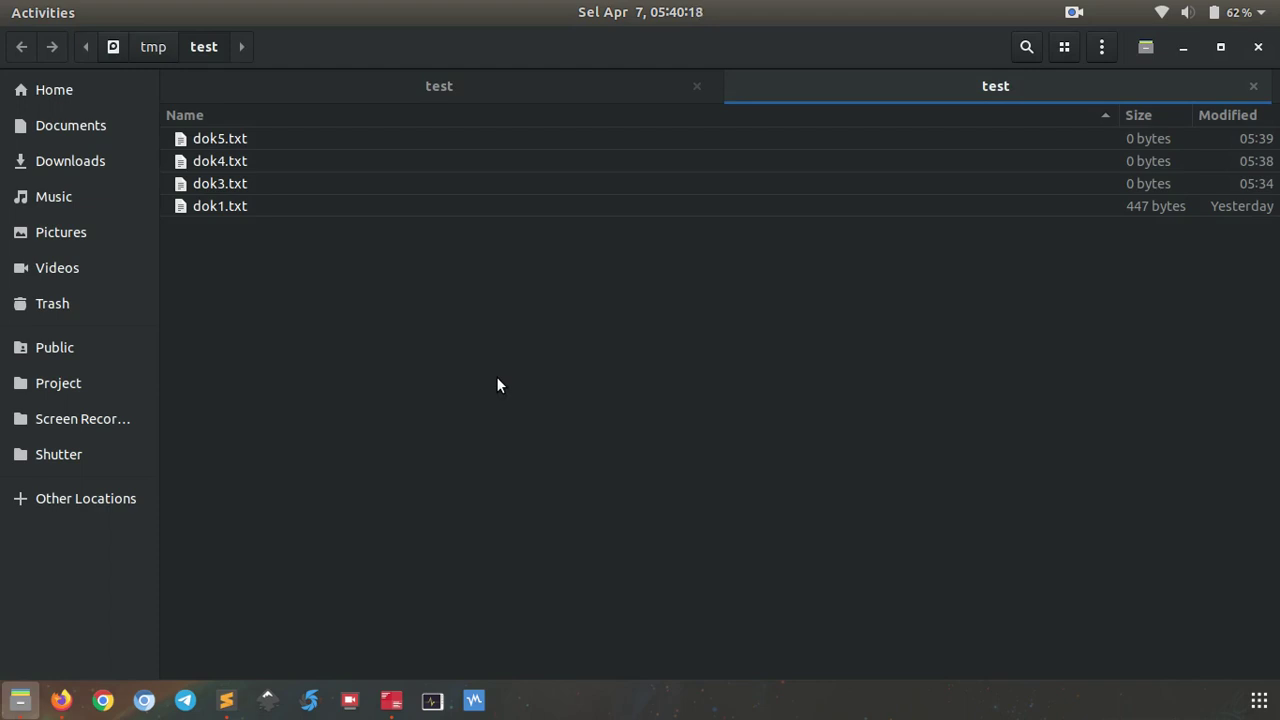
key("ctrl+l")
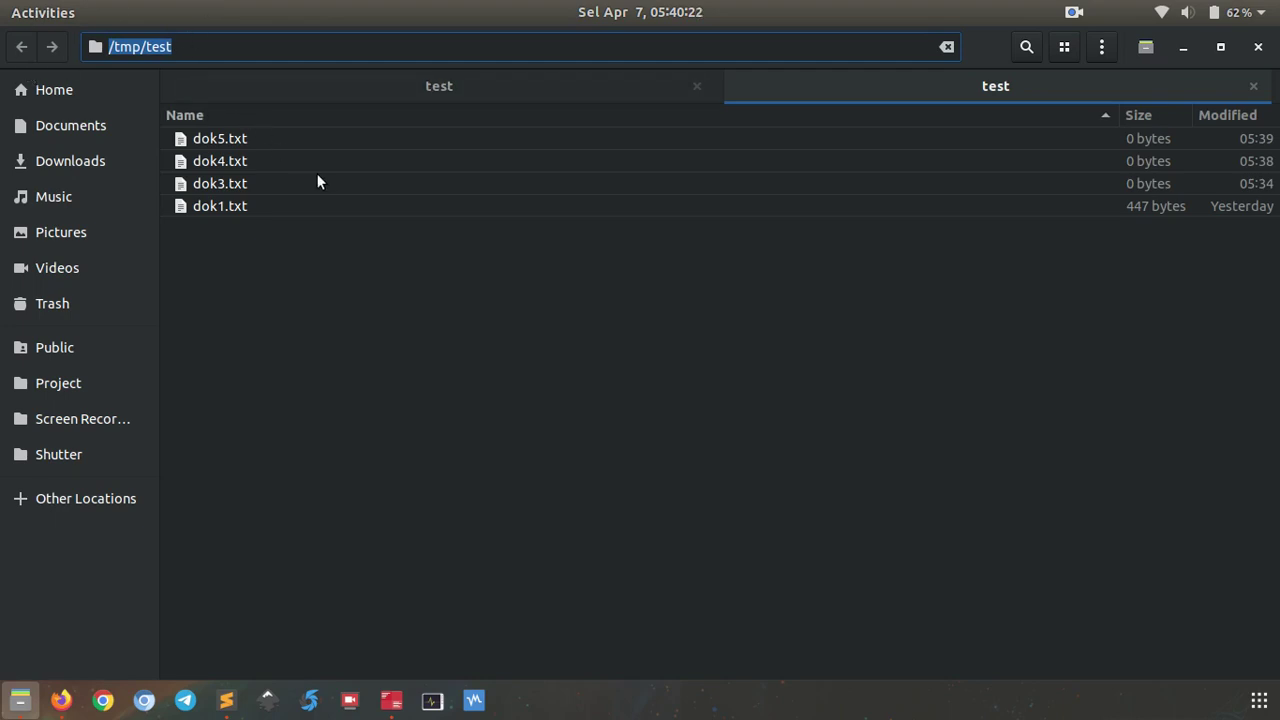
type("sft")
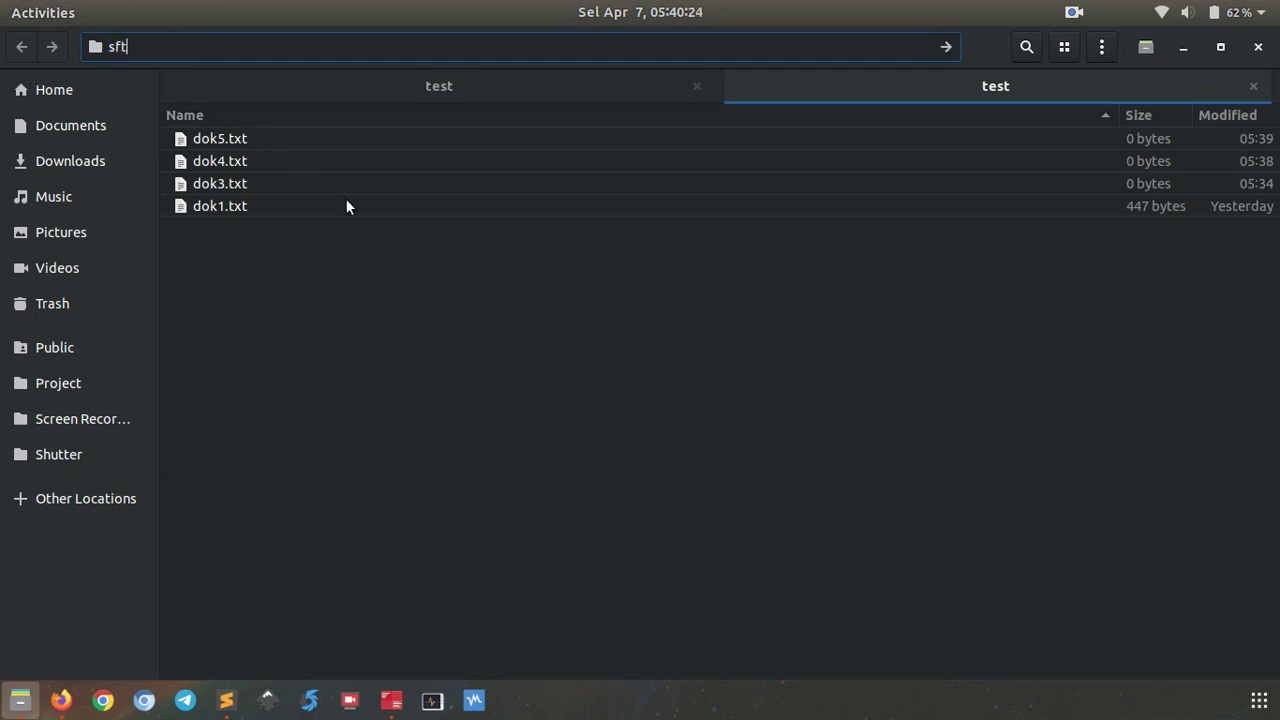
type("p://root@")
type("128.199.85.229")
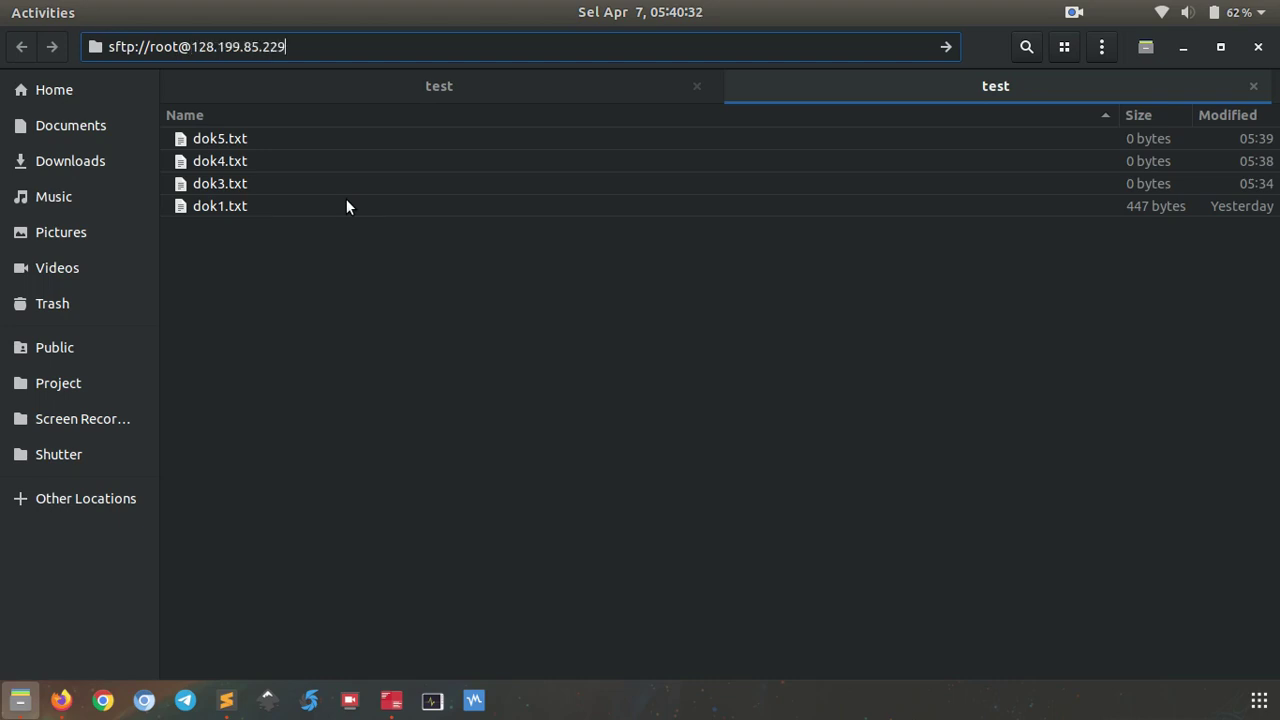
key("Return")
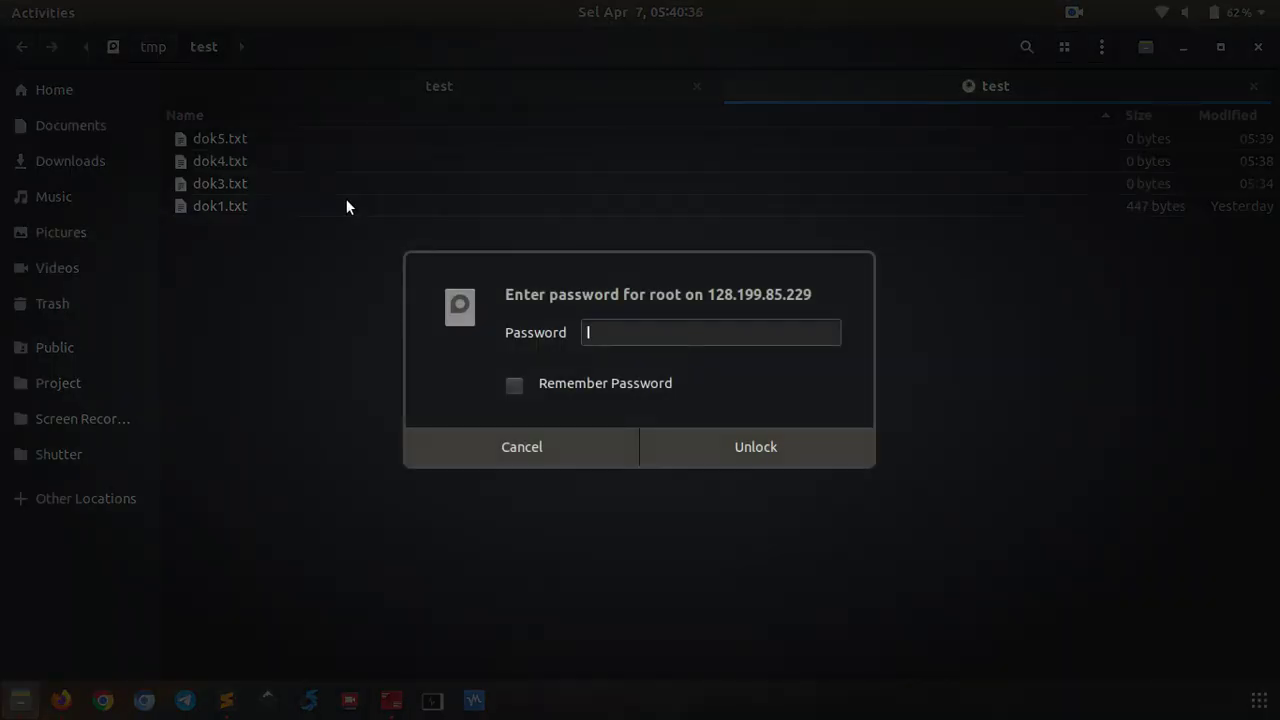
type("*********")
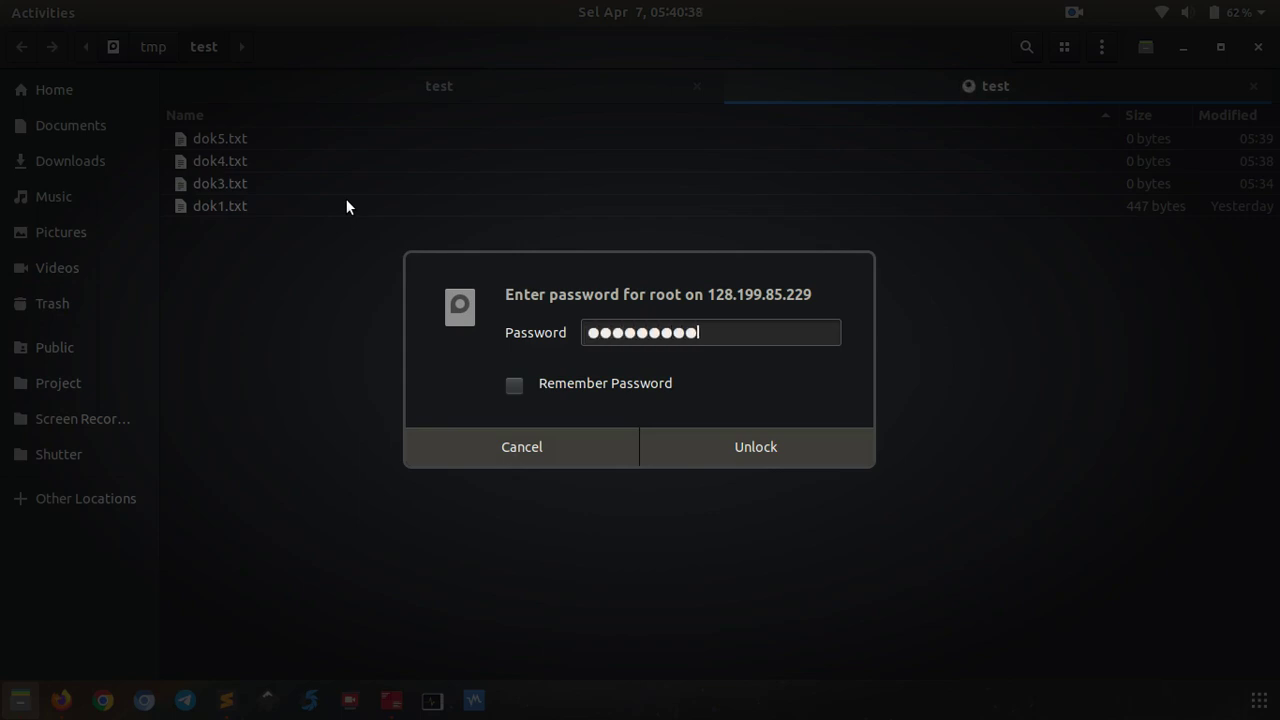
left_click(731, 450)
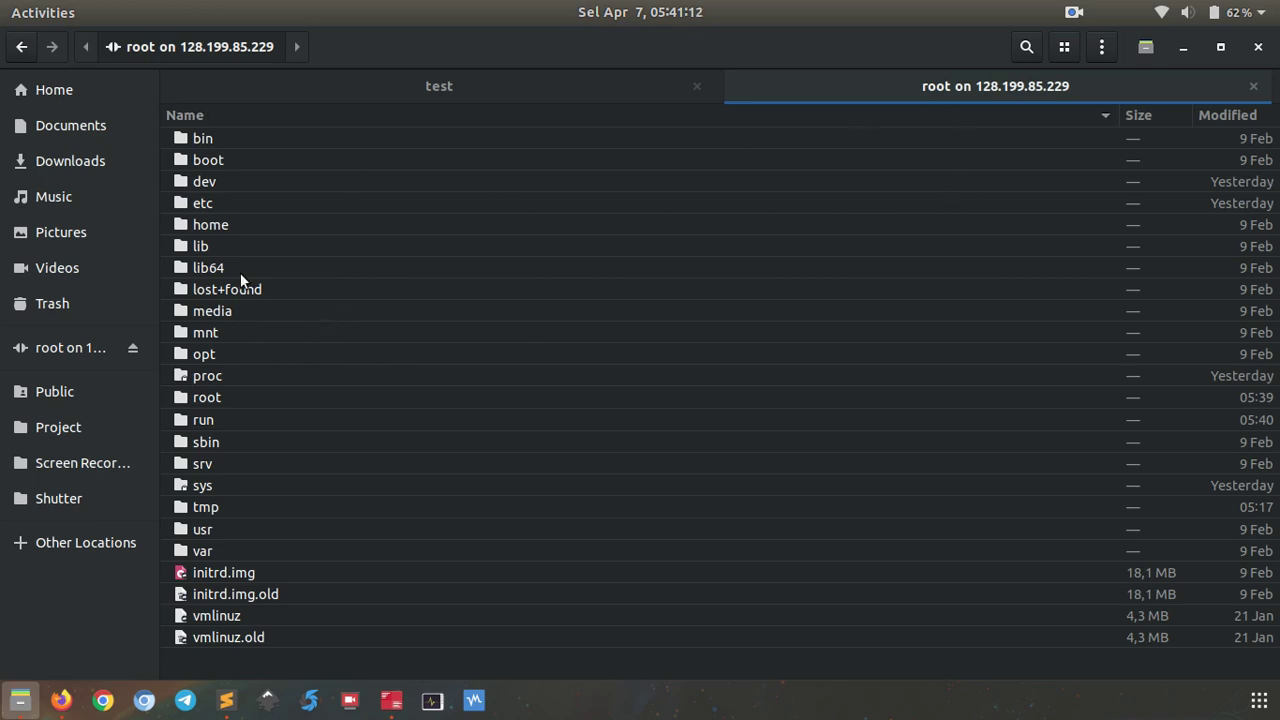
- Create a new text document named dok6..txt in the server's root folder
double_click(230, 397)
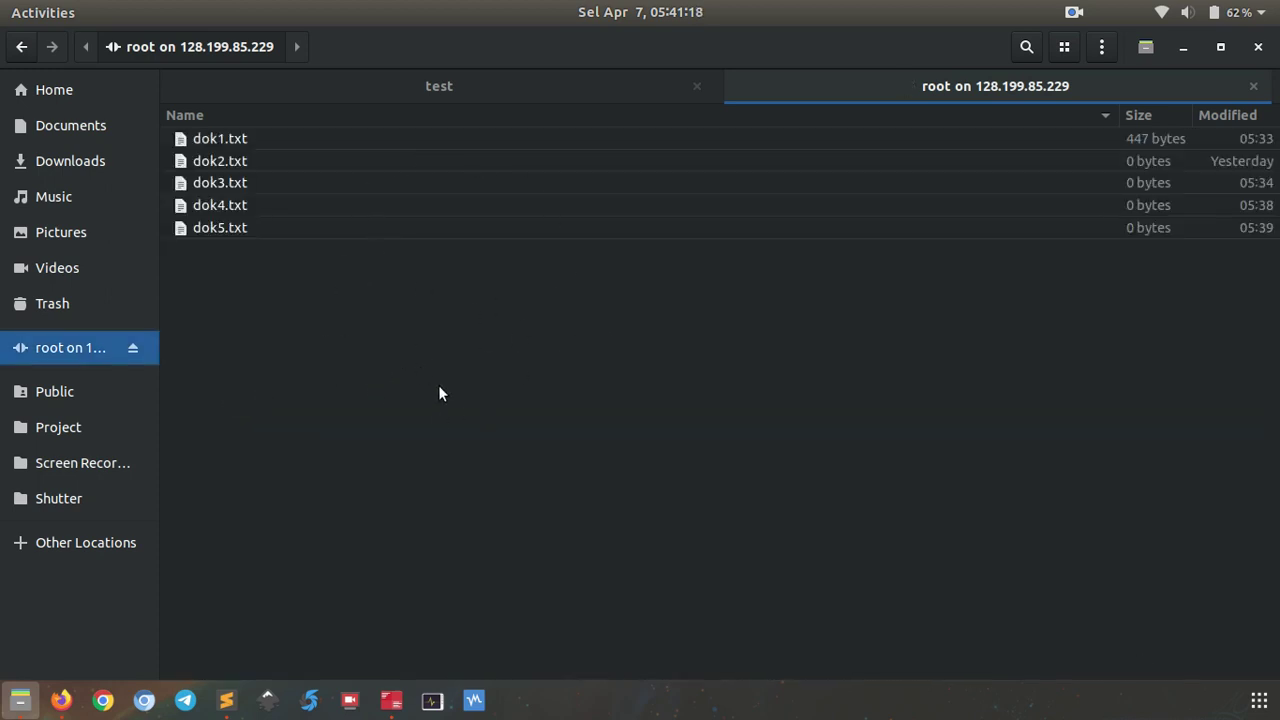
right_click(456, 288)
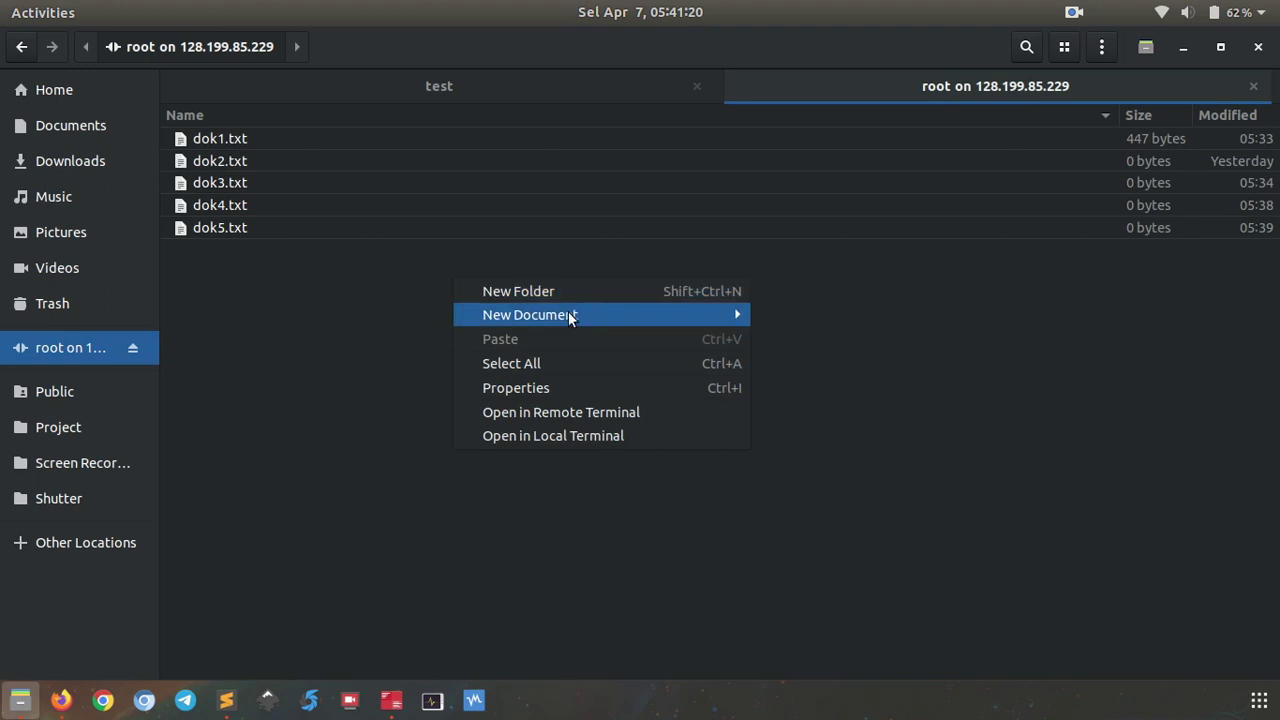
mouse_move(616, 317)
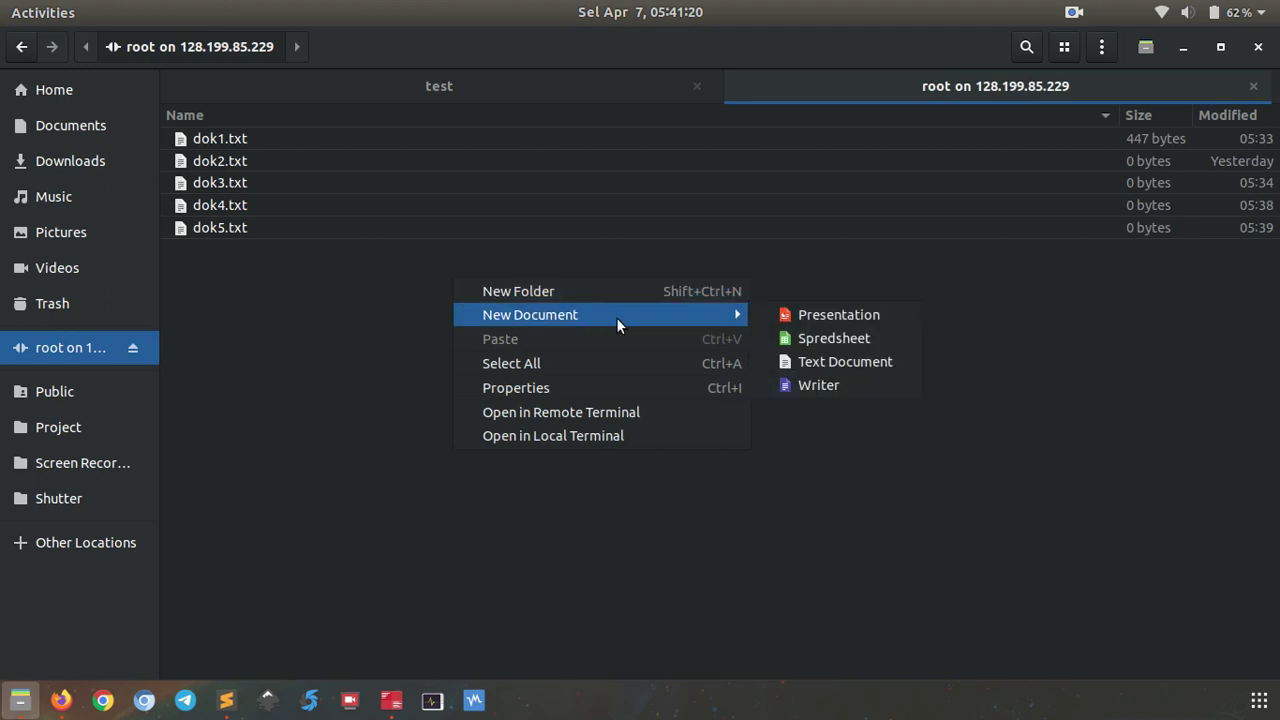
left_click(793, 364)
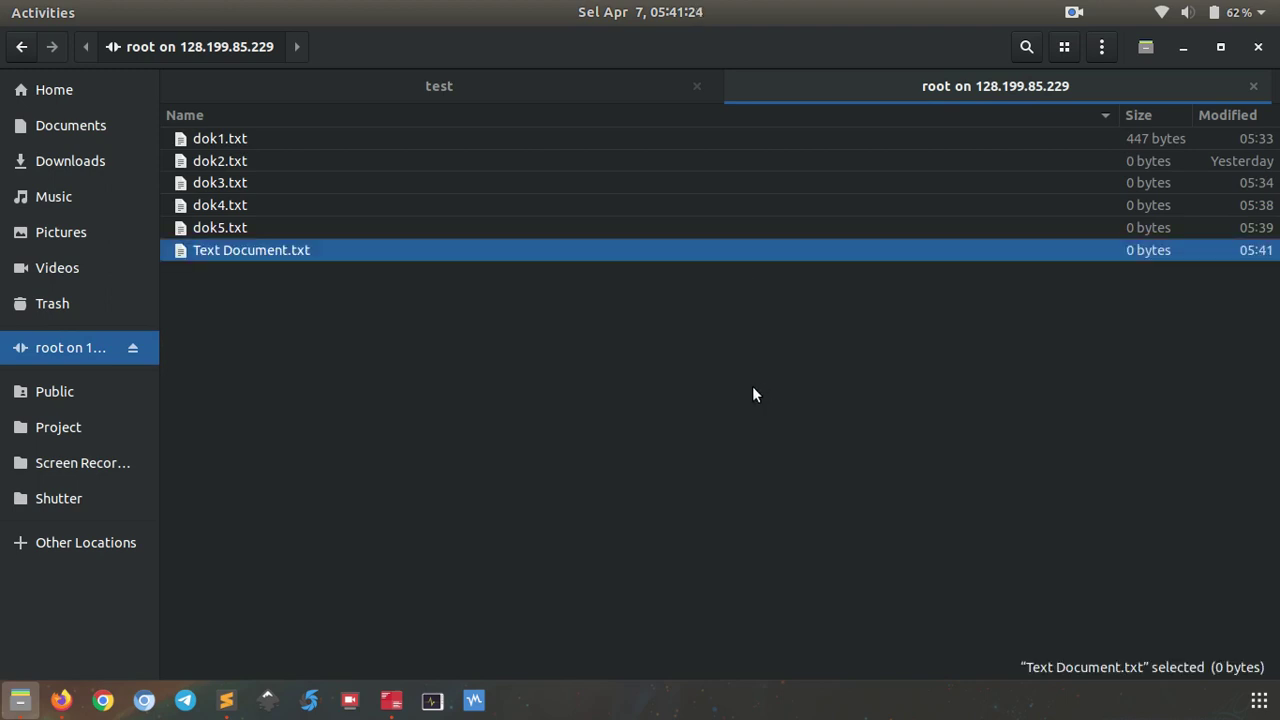
type("dok6")
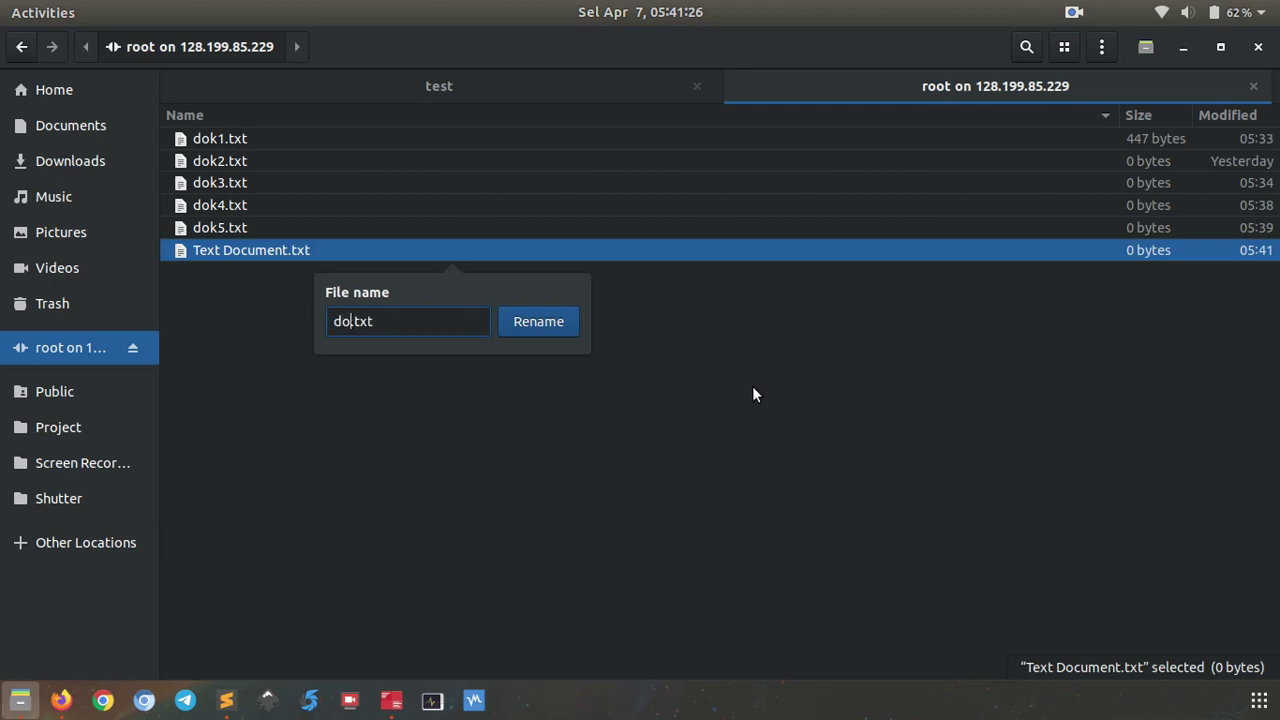
type(".")
key("Return")
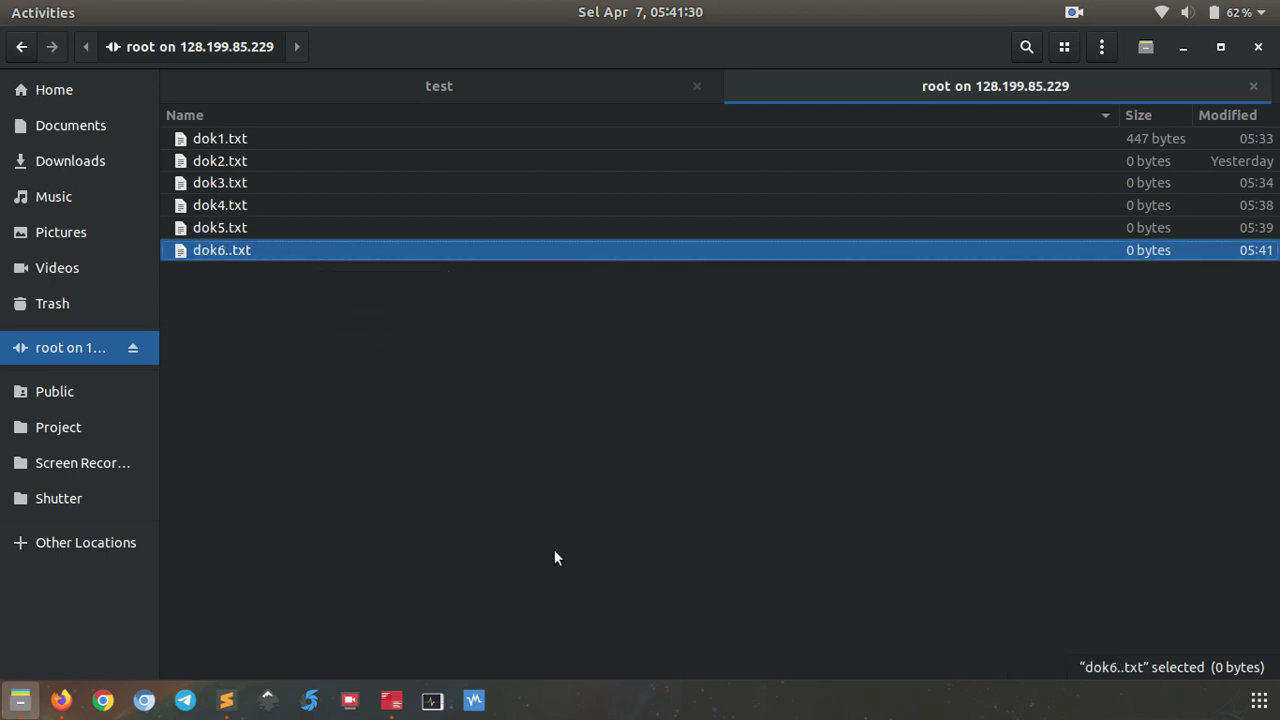
- Switch to the terminal and list the server's files with ls -l in the SSH session
left_click(391, 700)
left_click(827, 414)
type("ls -l")
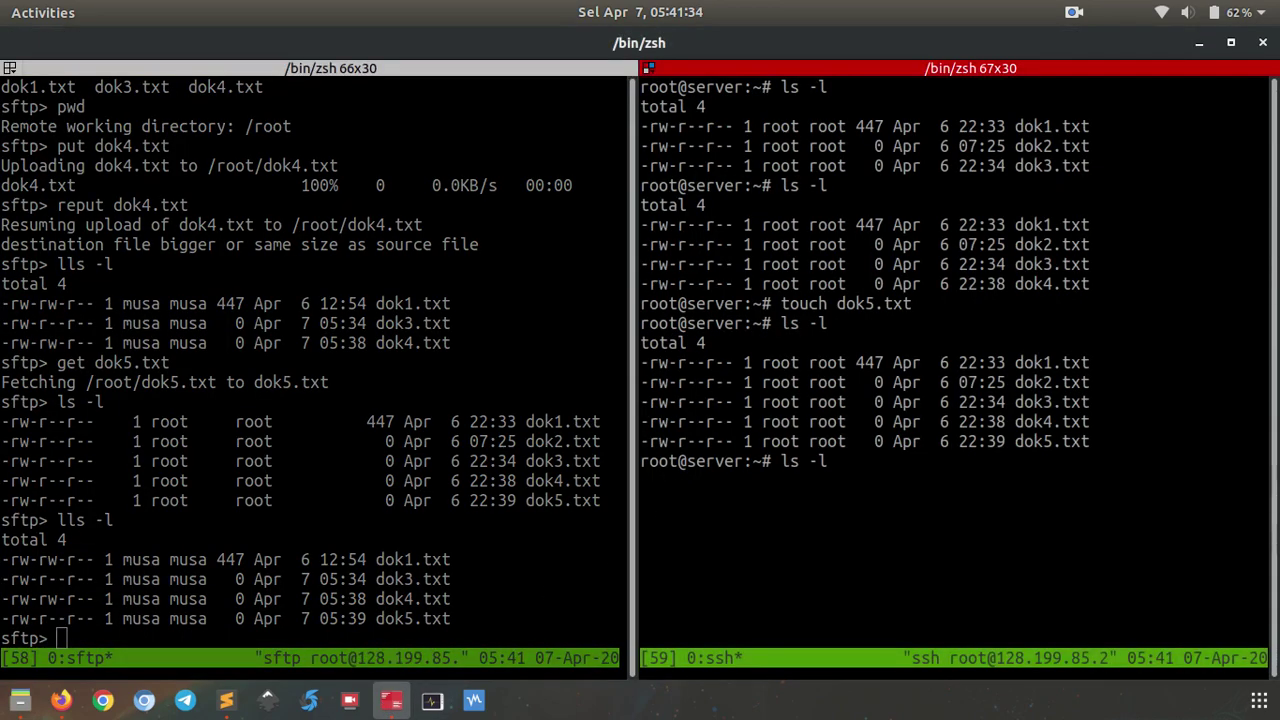
key("Return")
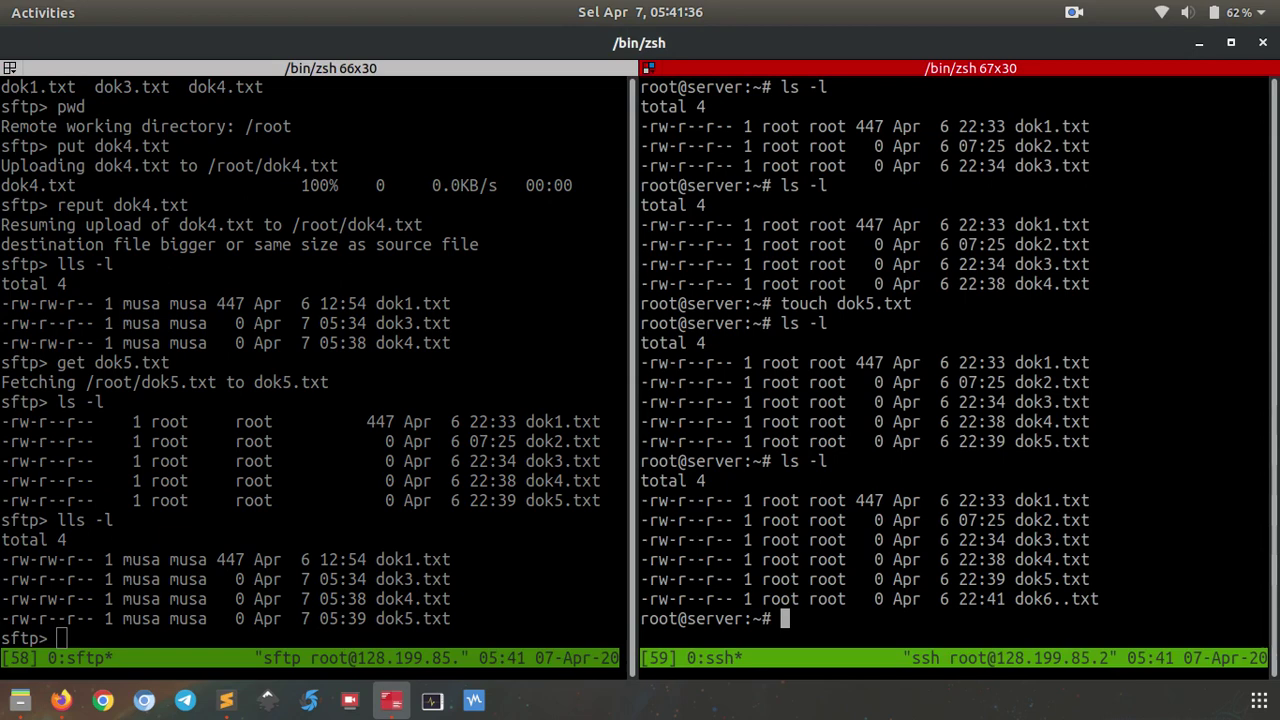
- Return to the file manager and rename dok6..txt on the server as dok6.txt
key("alt+Tab")
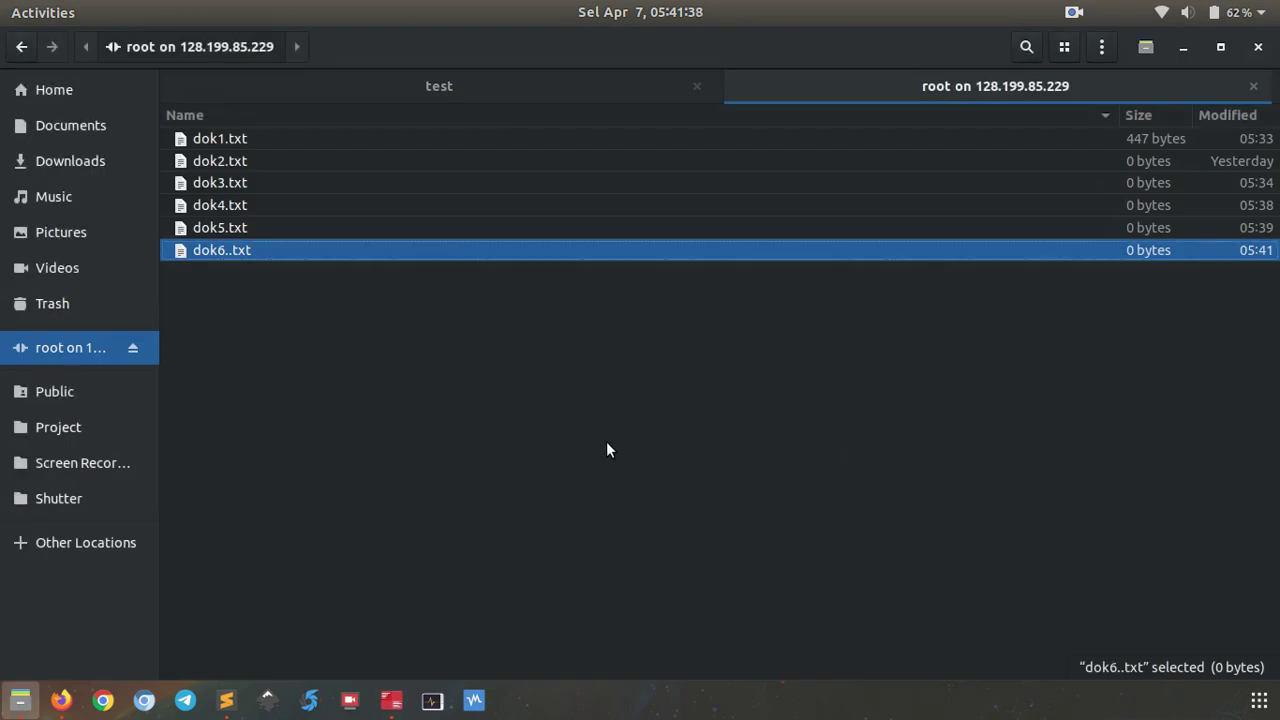
key("F2")
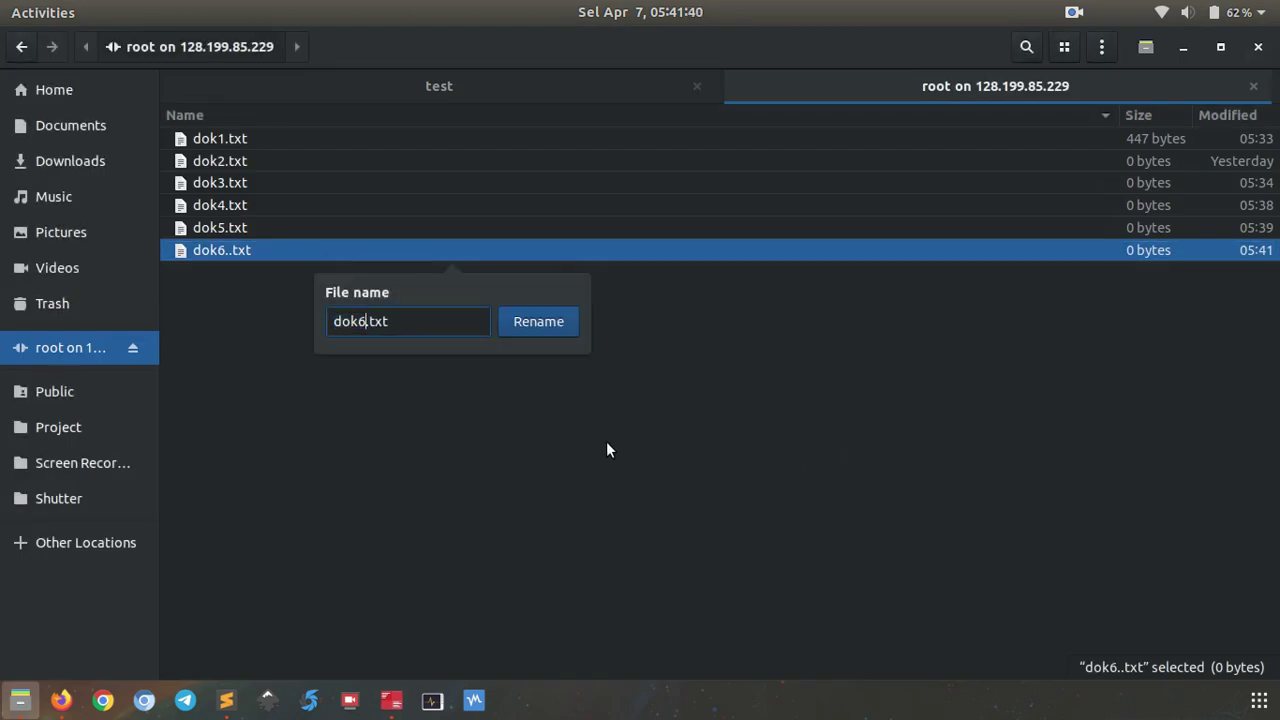
key("Return")
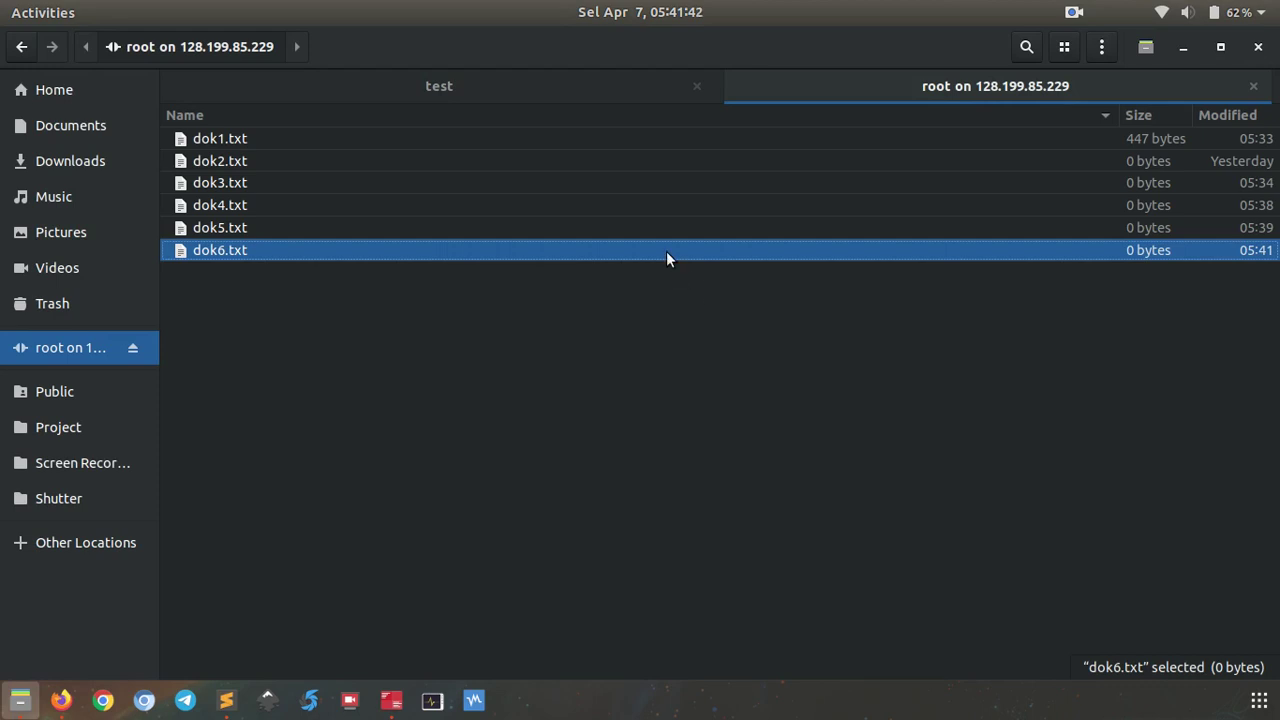
- Open dok6.txt with Text Editor, write "editing via gedit", save the file and close the editor
right_click(666, 256)
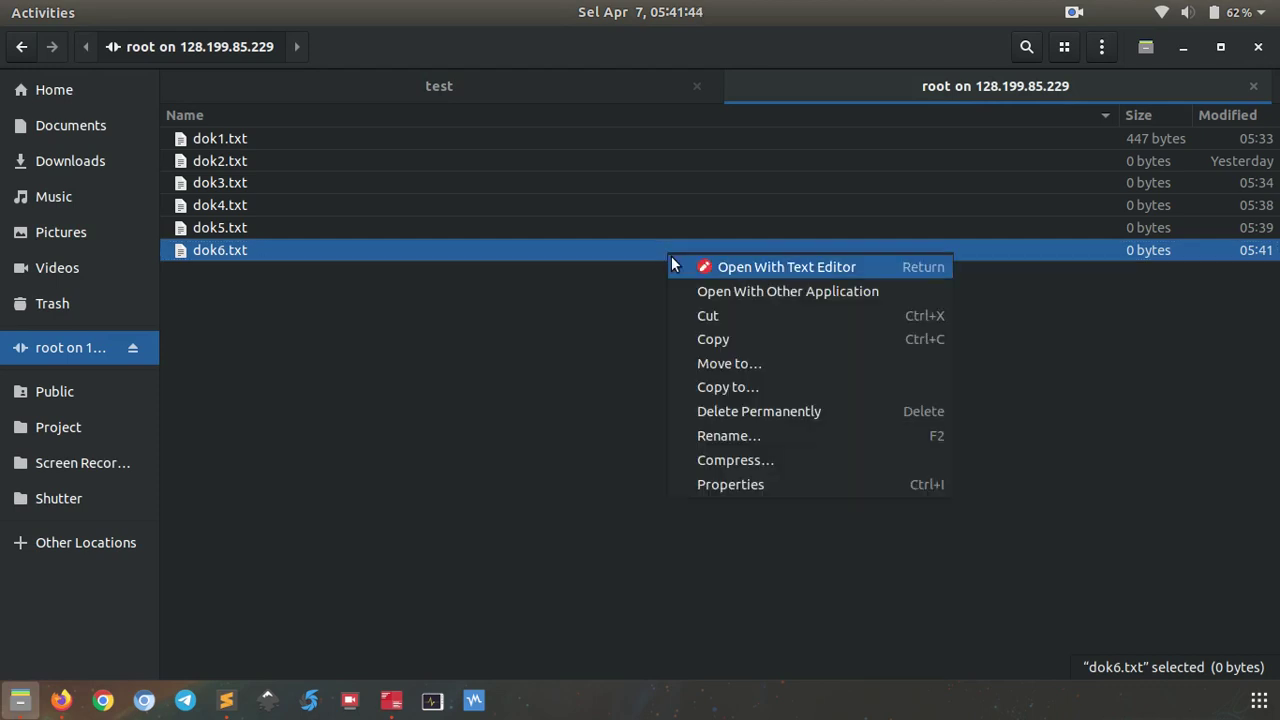
left_click(685, 265)
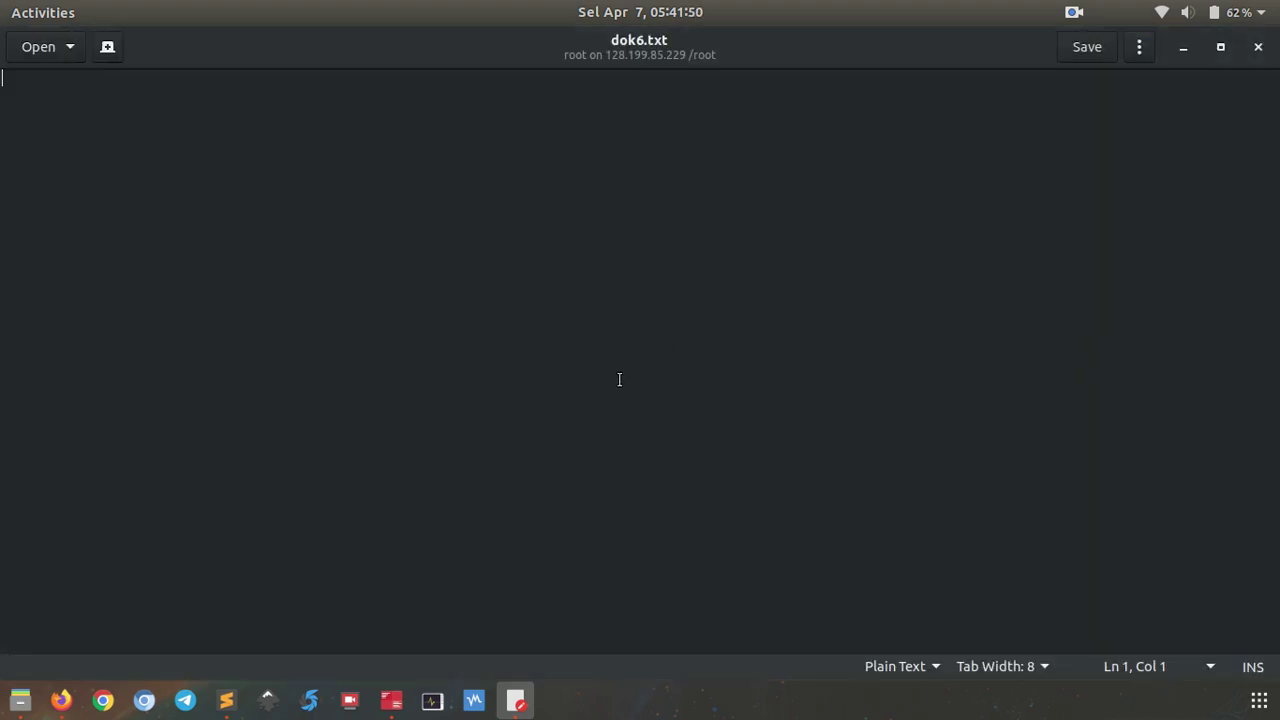
type("e")
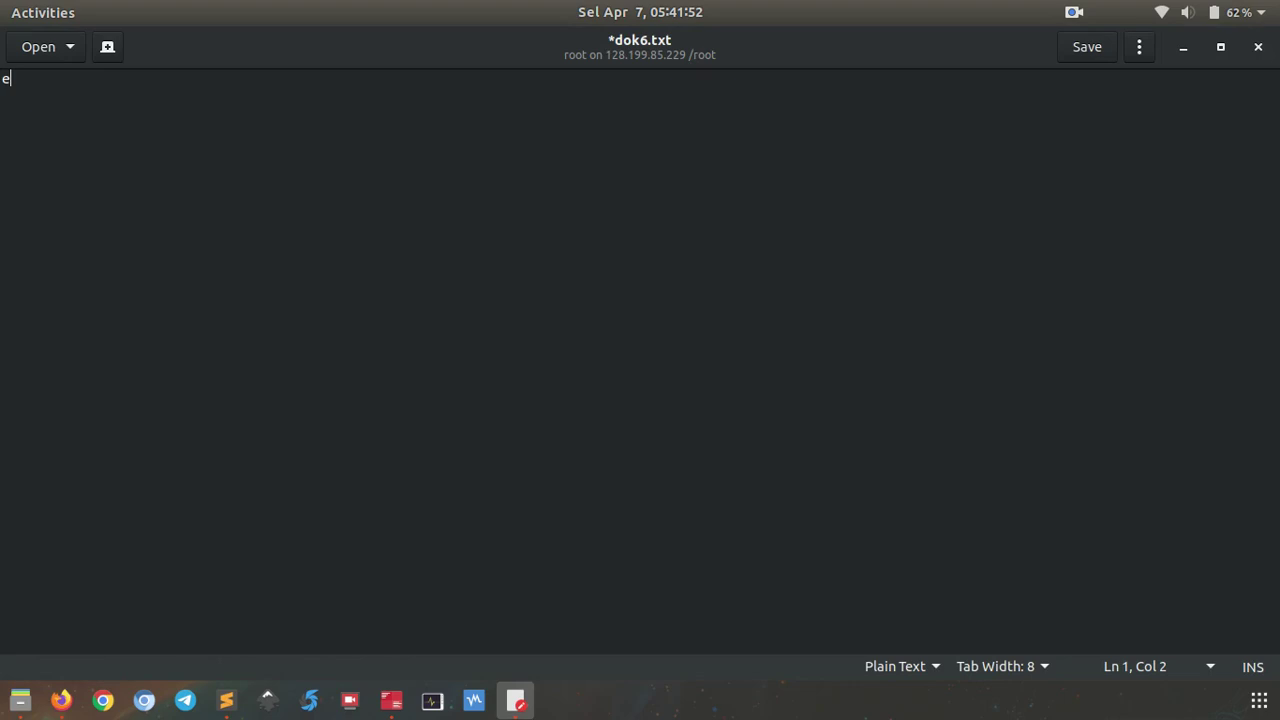
type("diting via ")
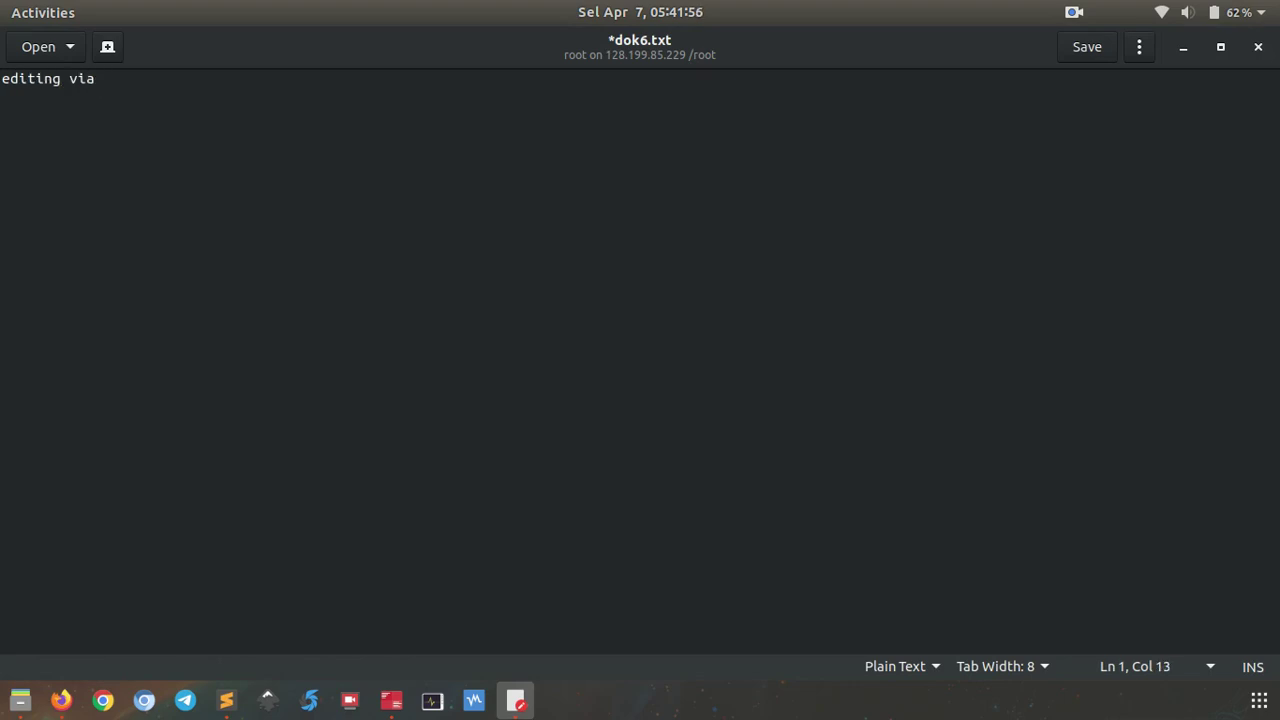
type("gedit")
key("ctrl+s")
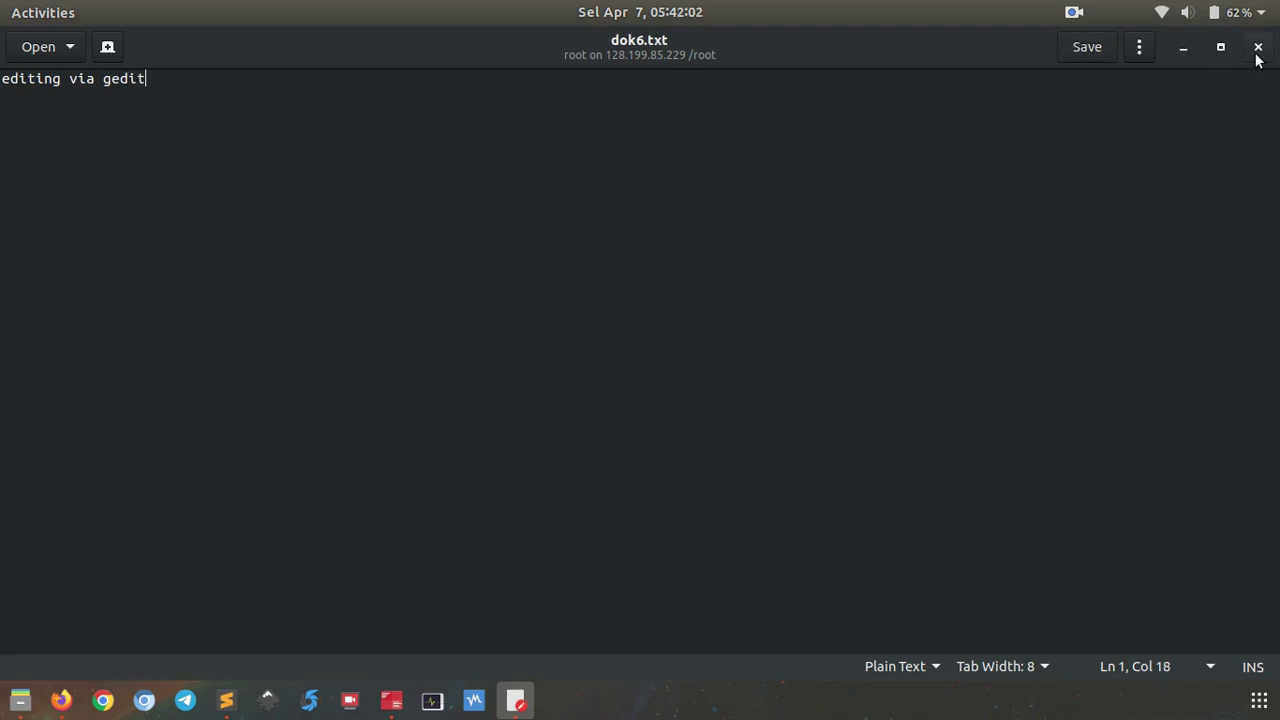
key("ctrl+q")
- Switch to the terminal and display the contents of dok6.txt with cat in the server's SSH session
left_click(391, 700)
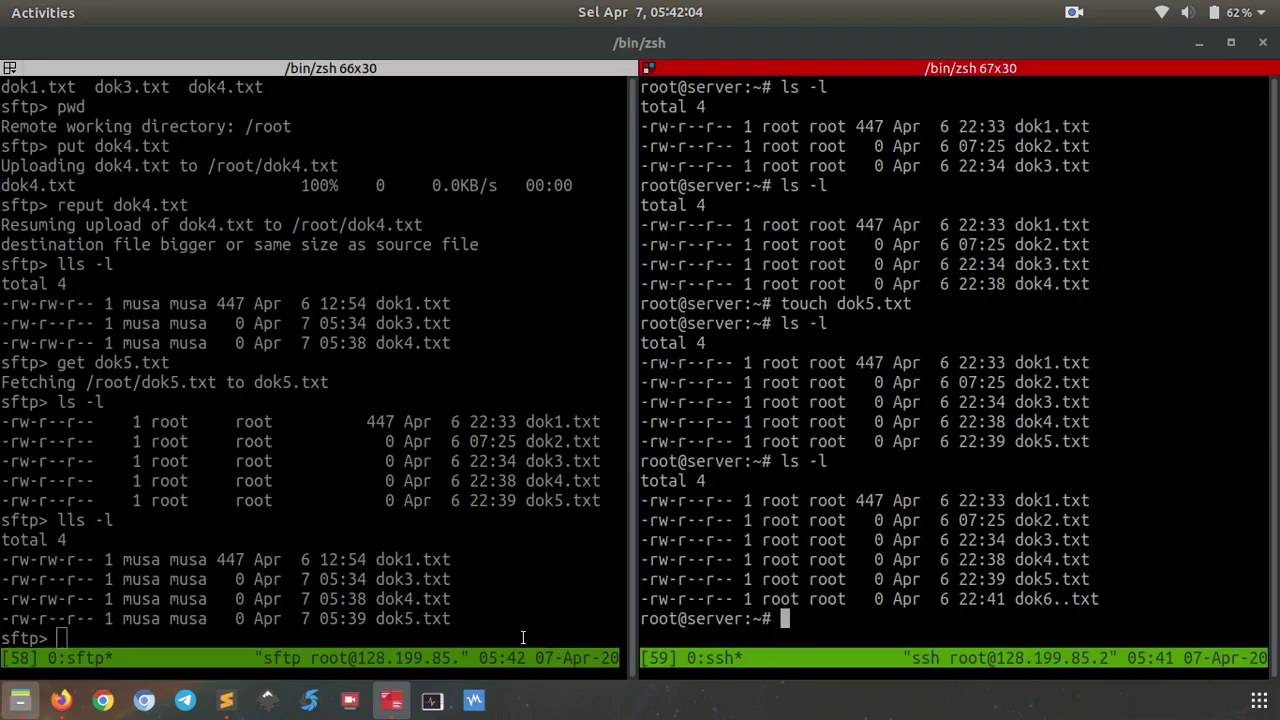
type("cat ")
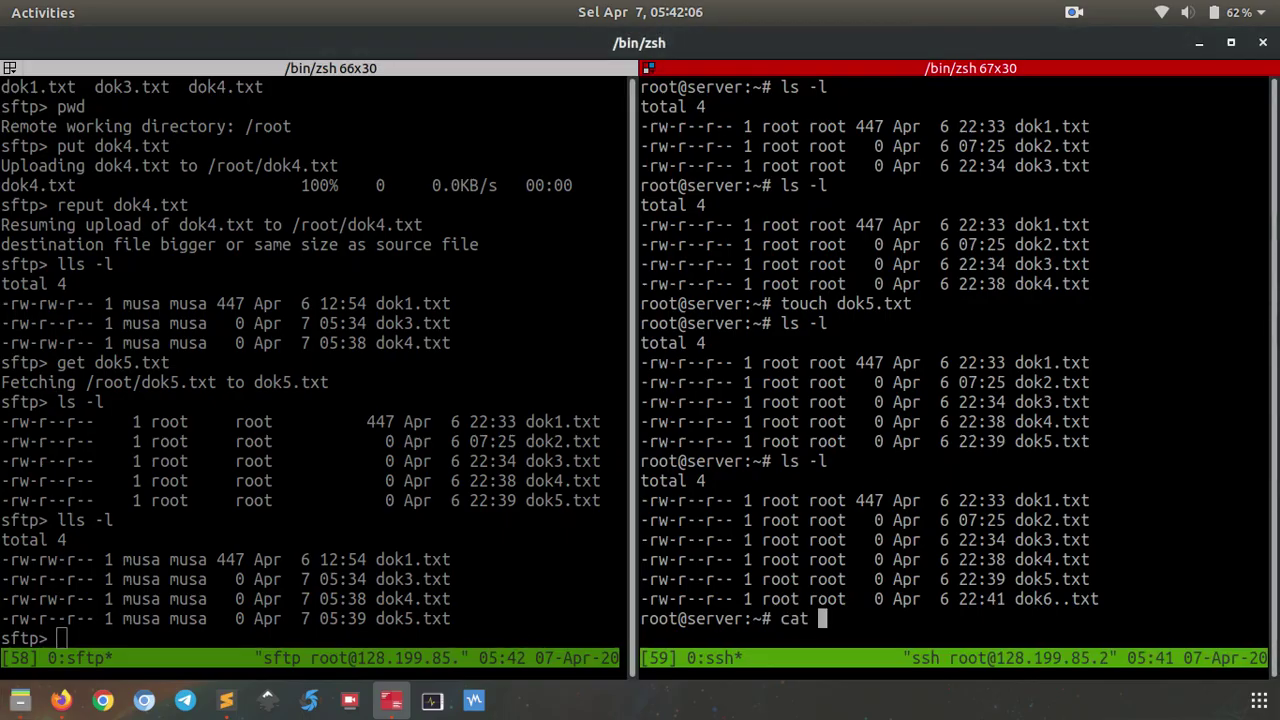
type("dok6.txt")
key("Return")
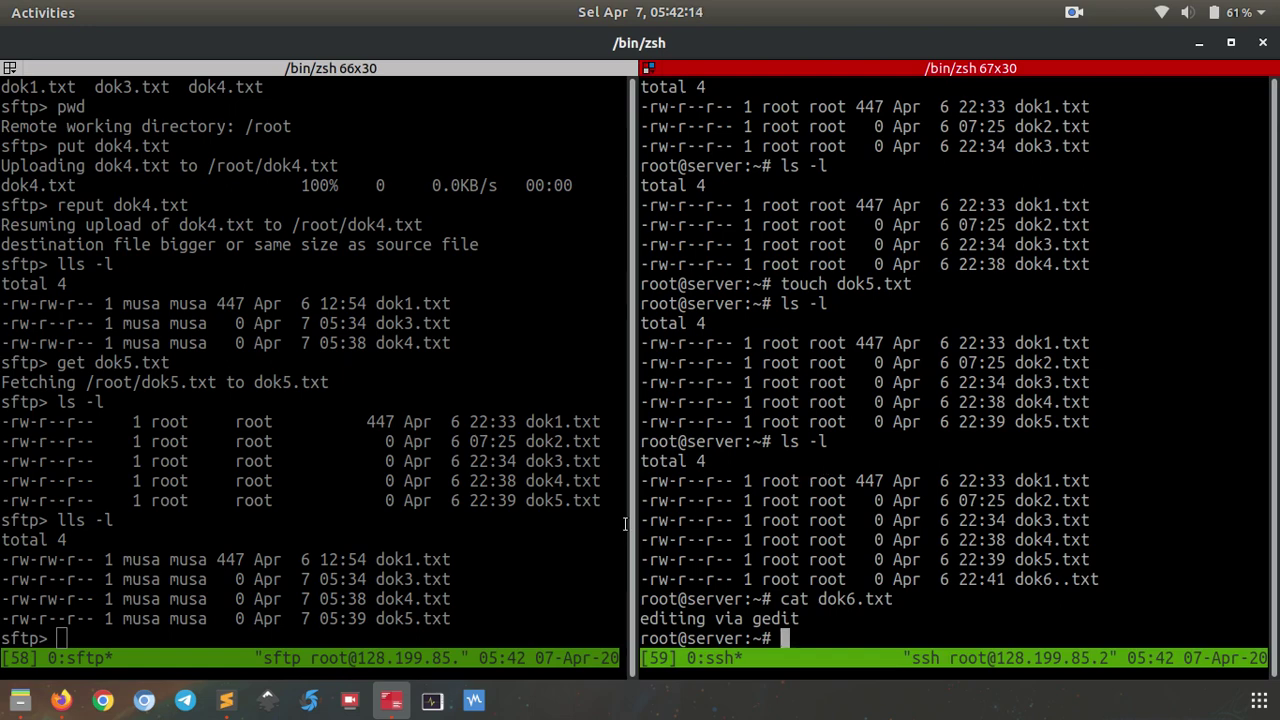
- Switch to Firefox and view the start of NetSarang's Free for Home/School licensing page
left_click(19, 700)
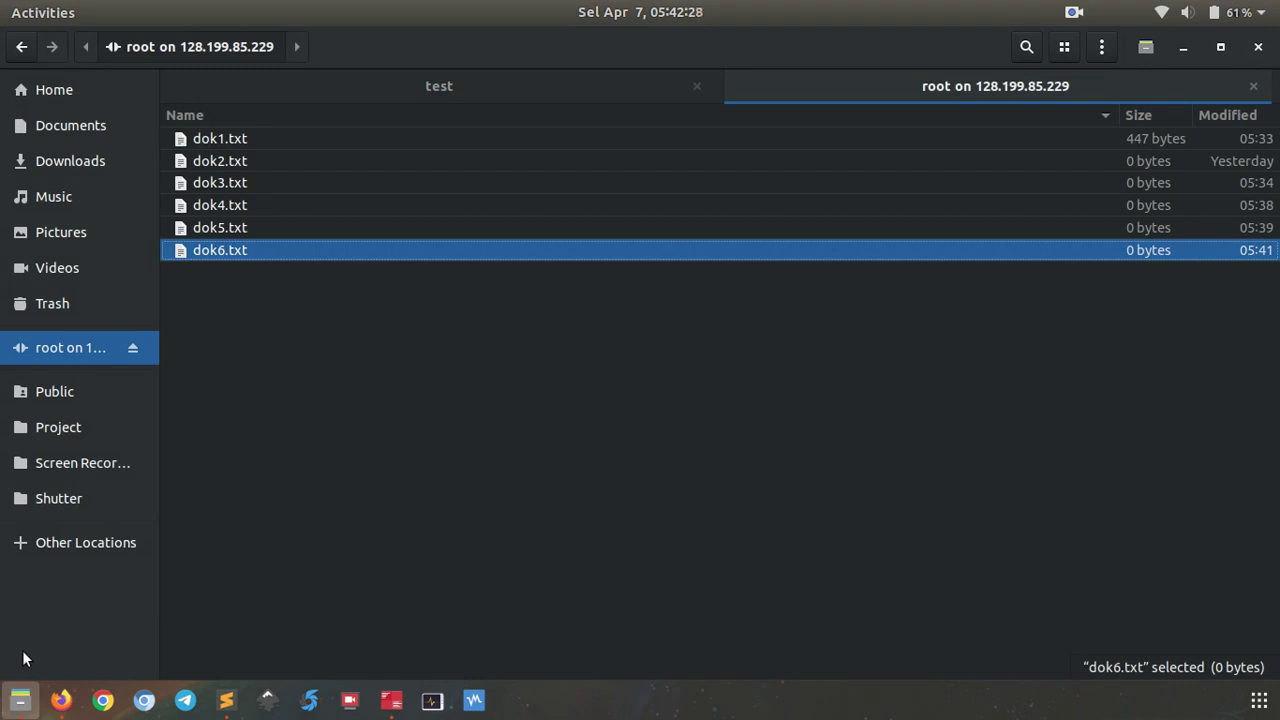
left_click(61, 700)
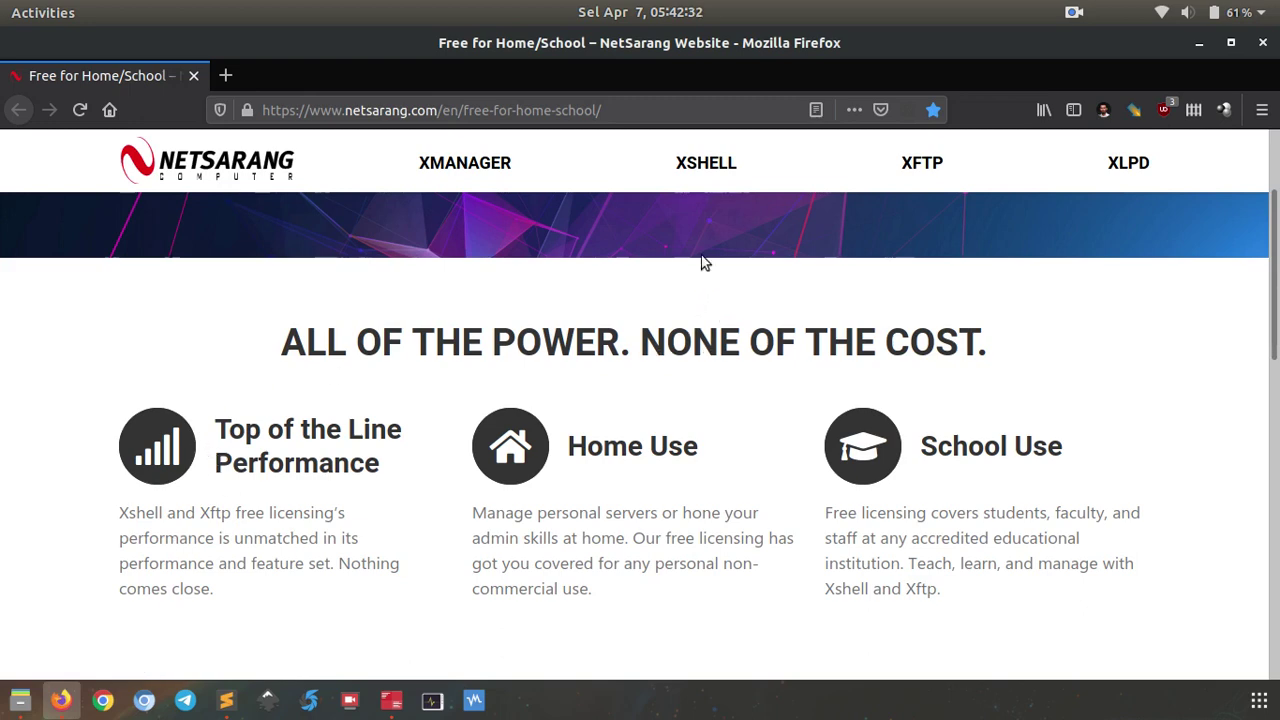
scroll(705, 288, "up", 3)
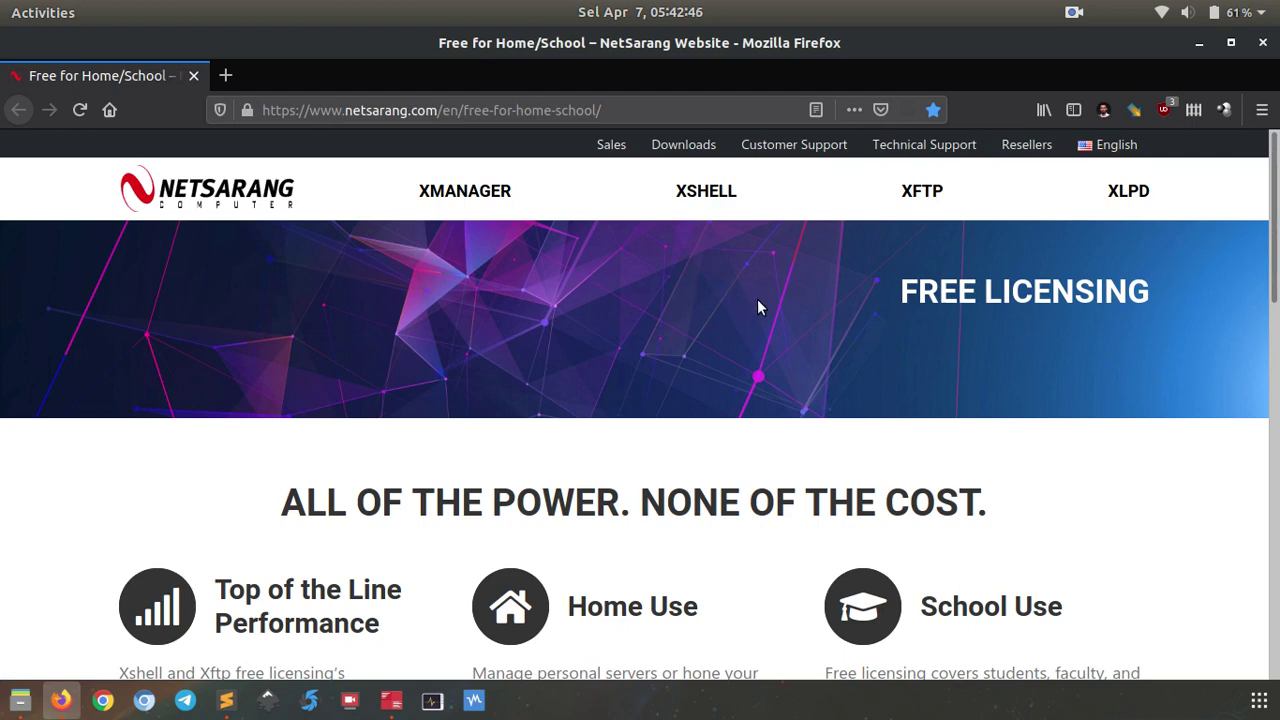
- Switch to Xshell in the Windows 7 virtual machine and start a new SSH session named server
mouse_move(679, 153)
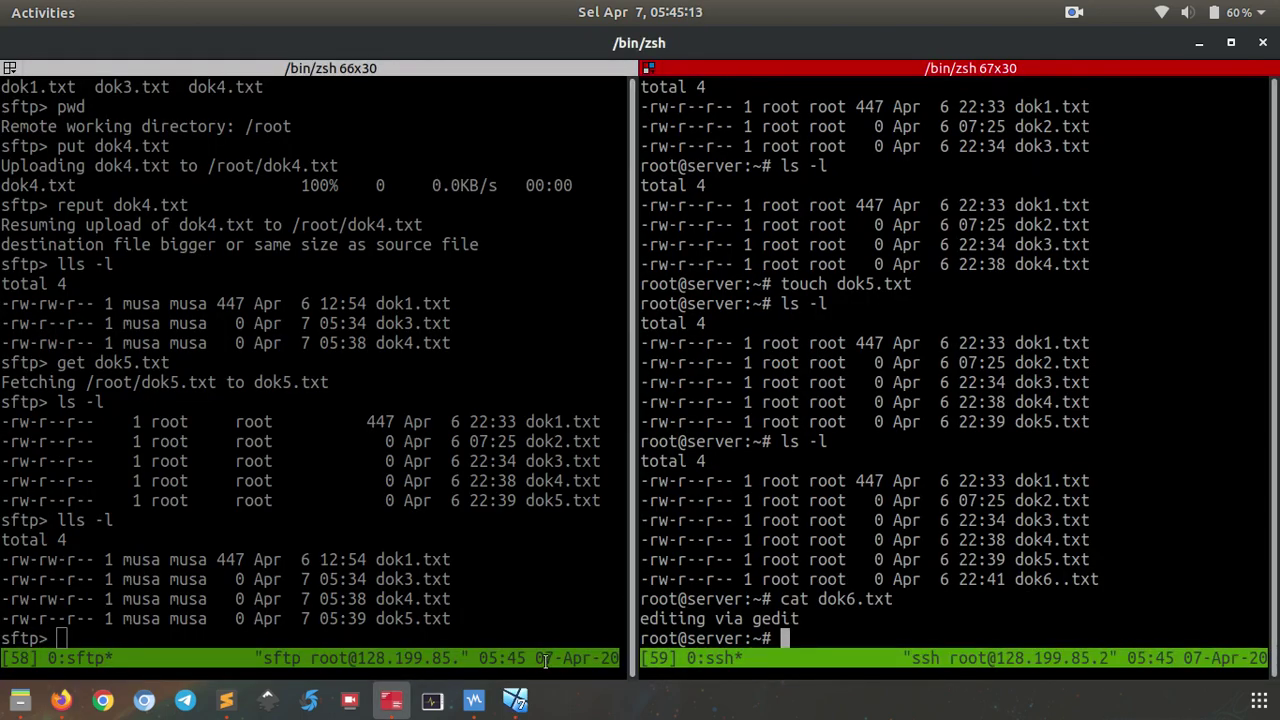
left_click(520, 705)
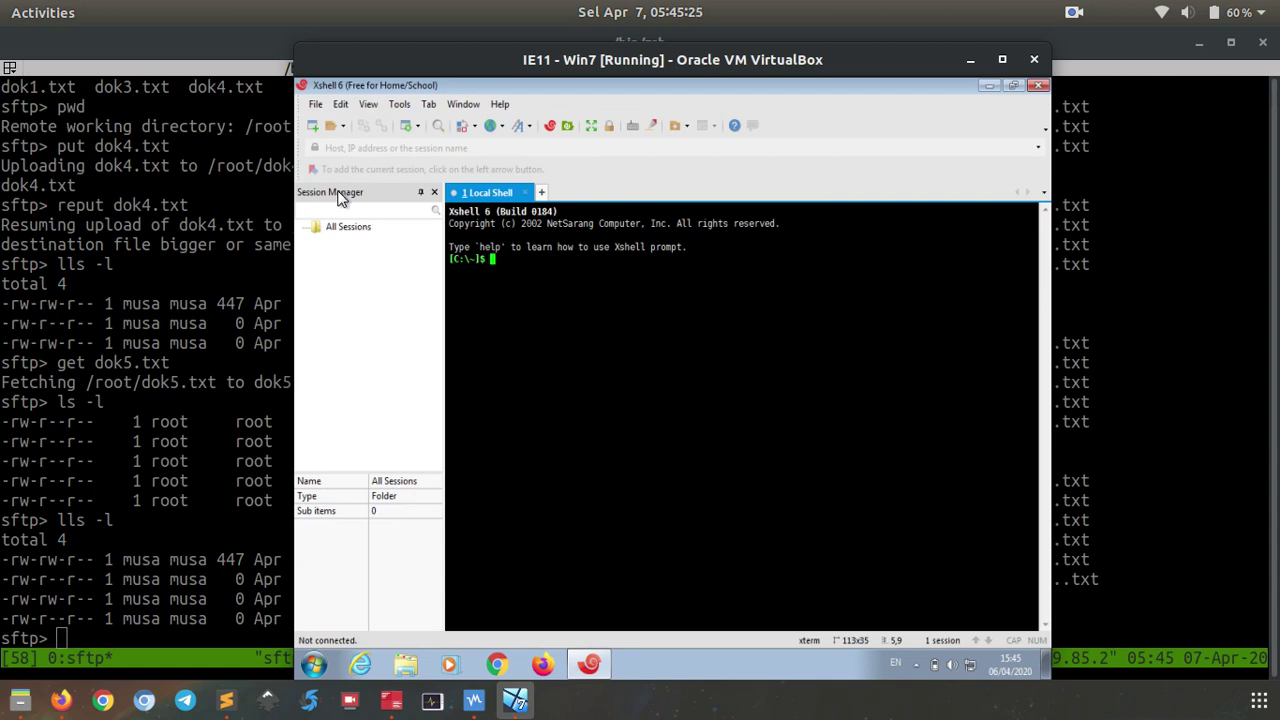
left_click(313, 128)
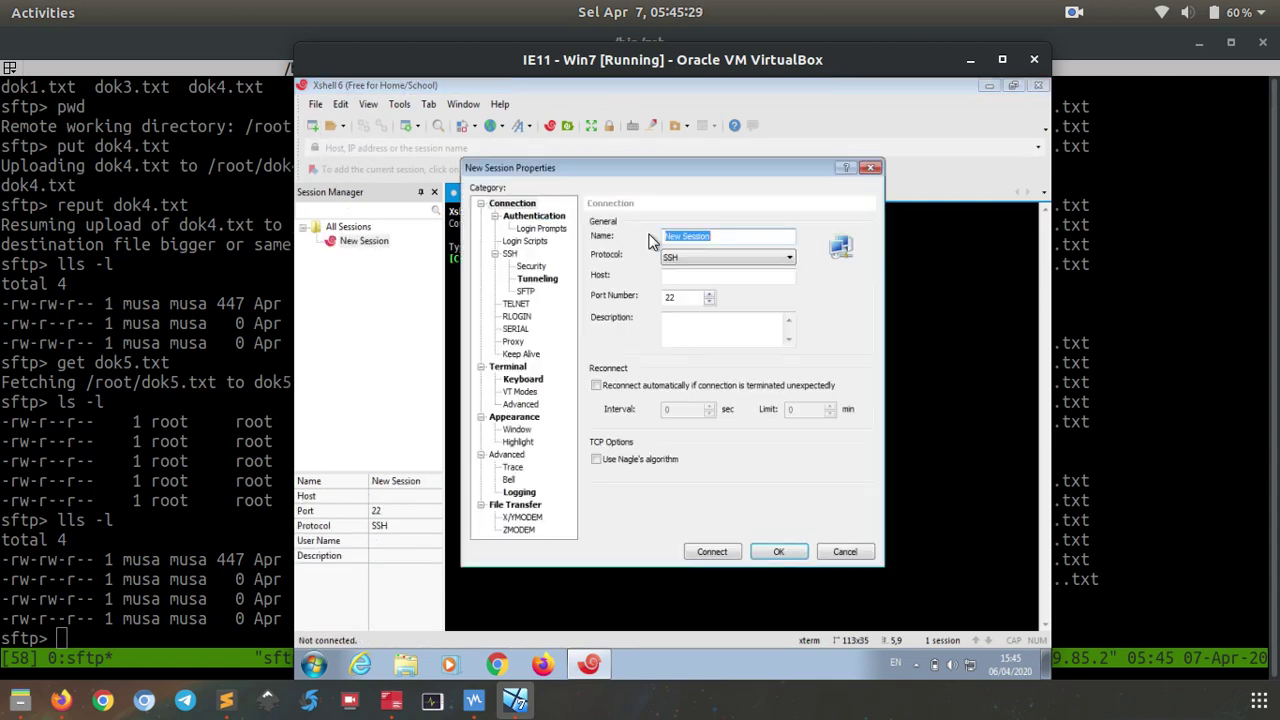
left_click_drag(748, 241, 637, 224)
type("server")
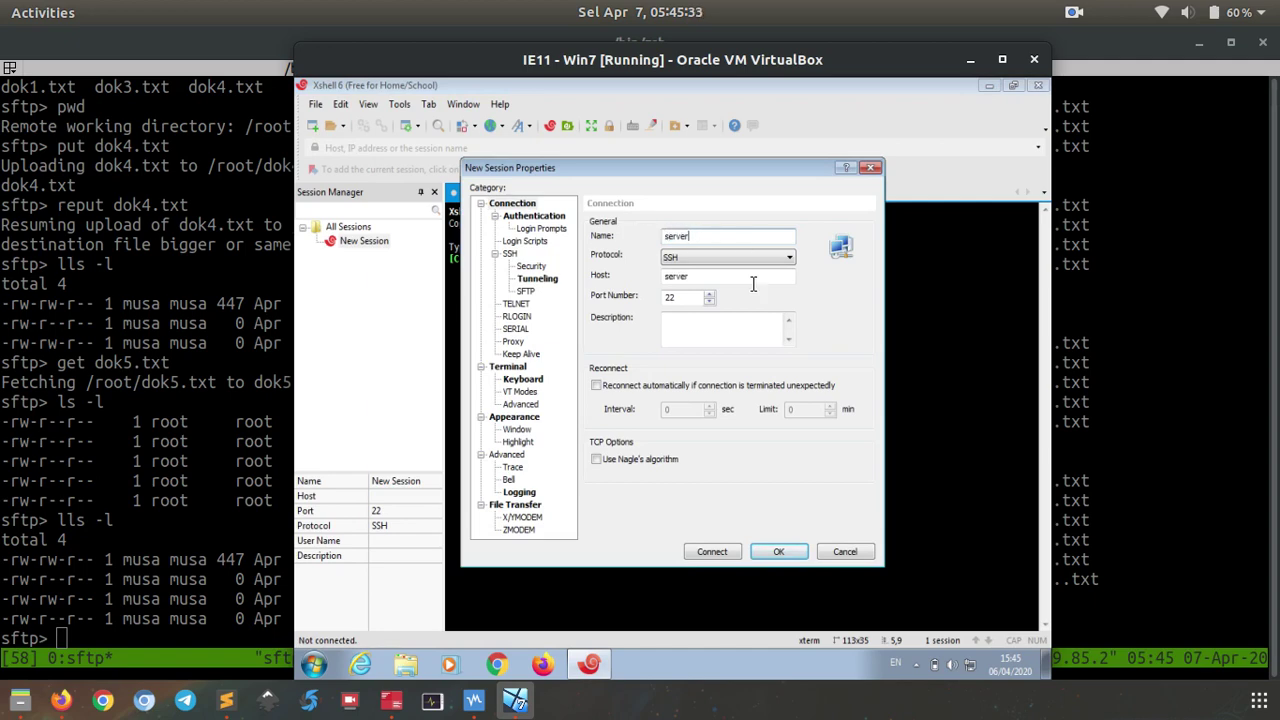
- Set the new session's host to 128.199.85.229, the address noted in Sublime Text, and save the session
double_click(760, 278)
key("BackSpace")
left_click(226, 700)
left_click(515, 700)
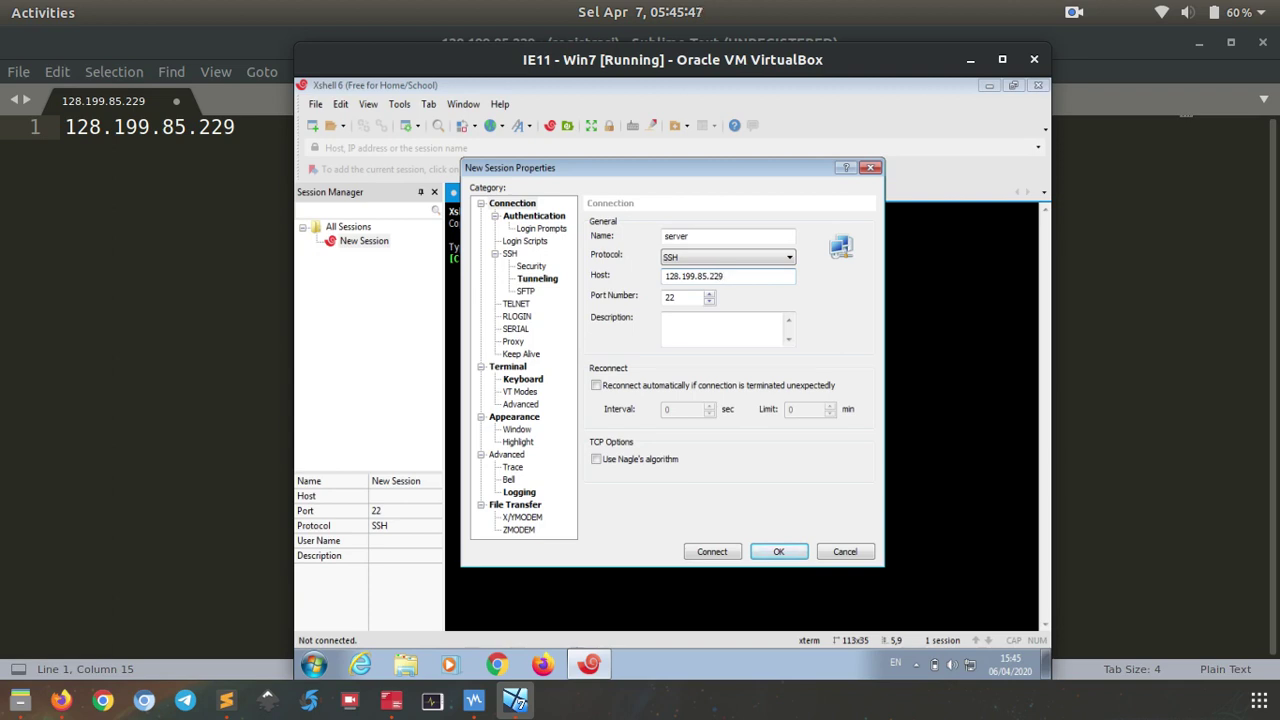
left_click(778, 555)
- Connect to the server session, accepting its host key once, and log in as root with the account password
left_click(718, 550)
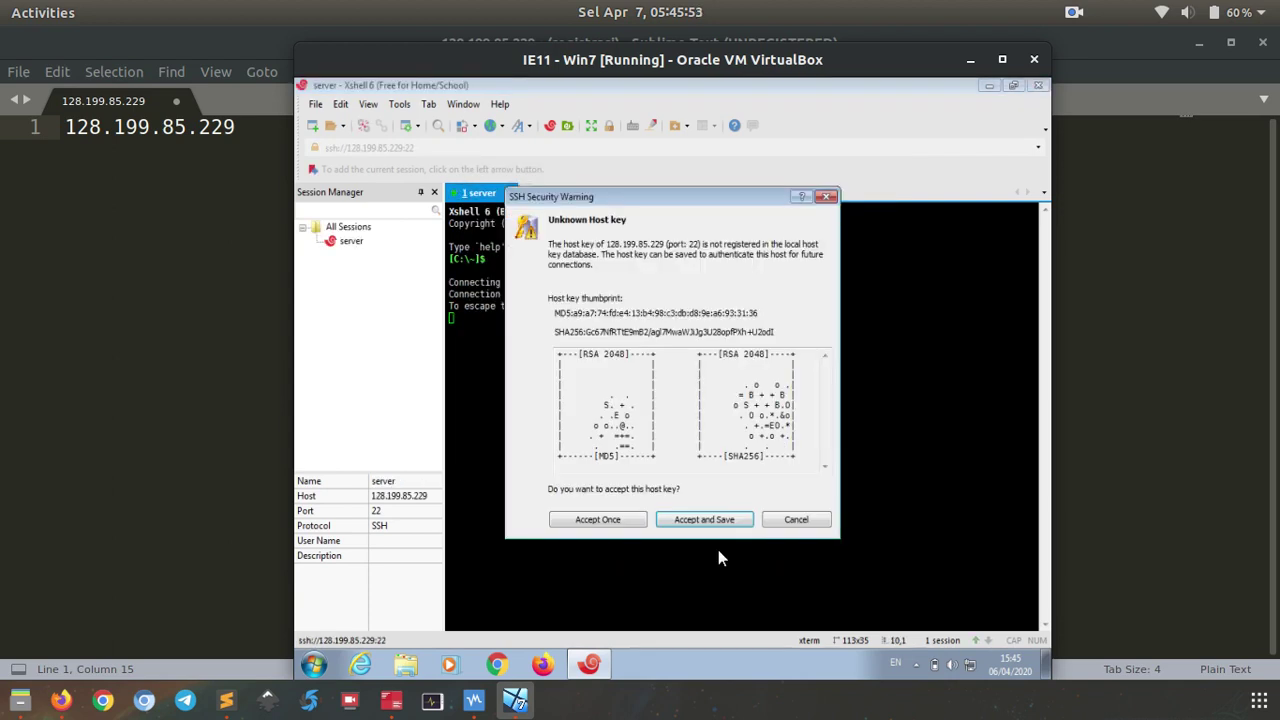
left_click(615, 520)
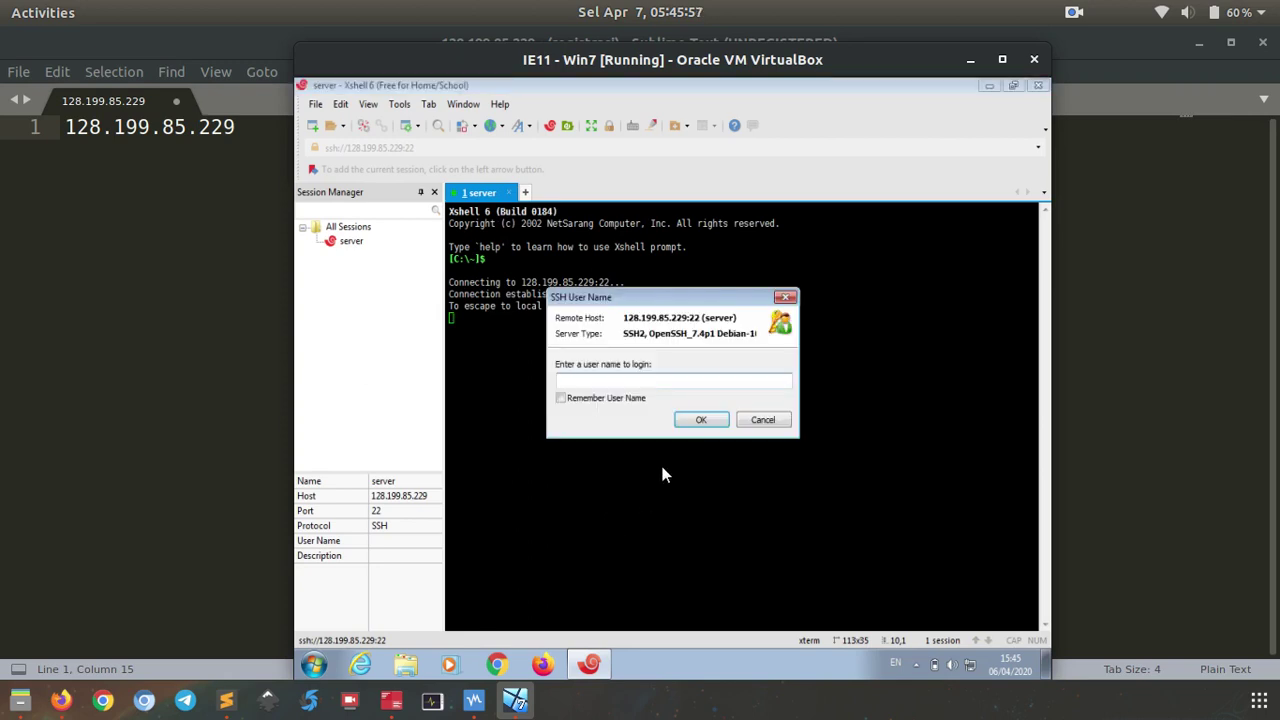
type("root")
key("Return")
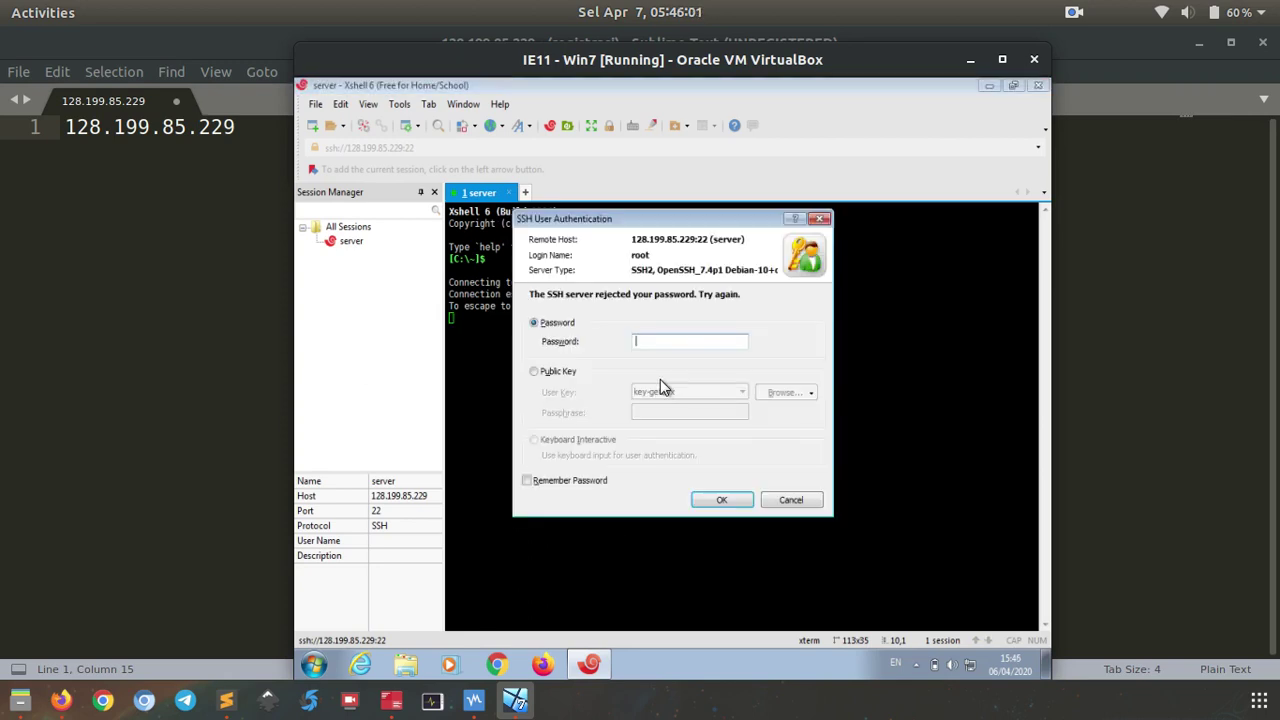
type("*******")
key("Return")
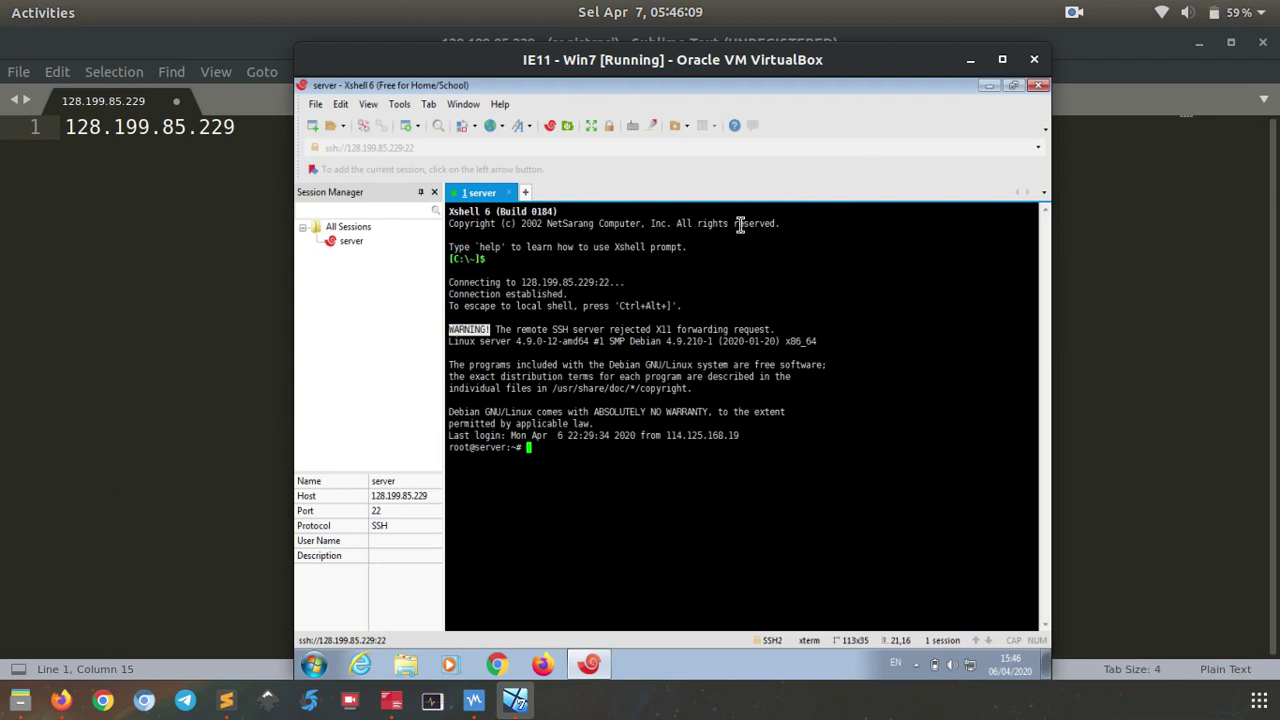
- Show the virtual machine full screen and view Xshell's general options without changing them
key("ctrl+f")
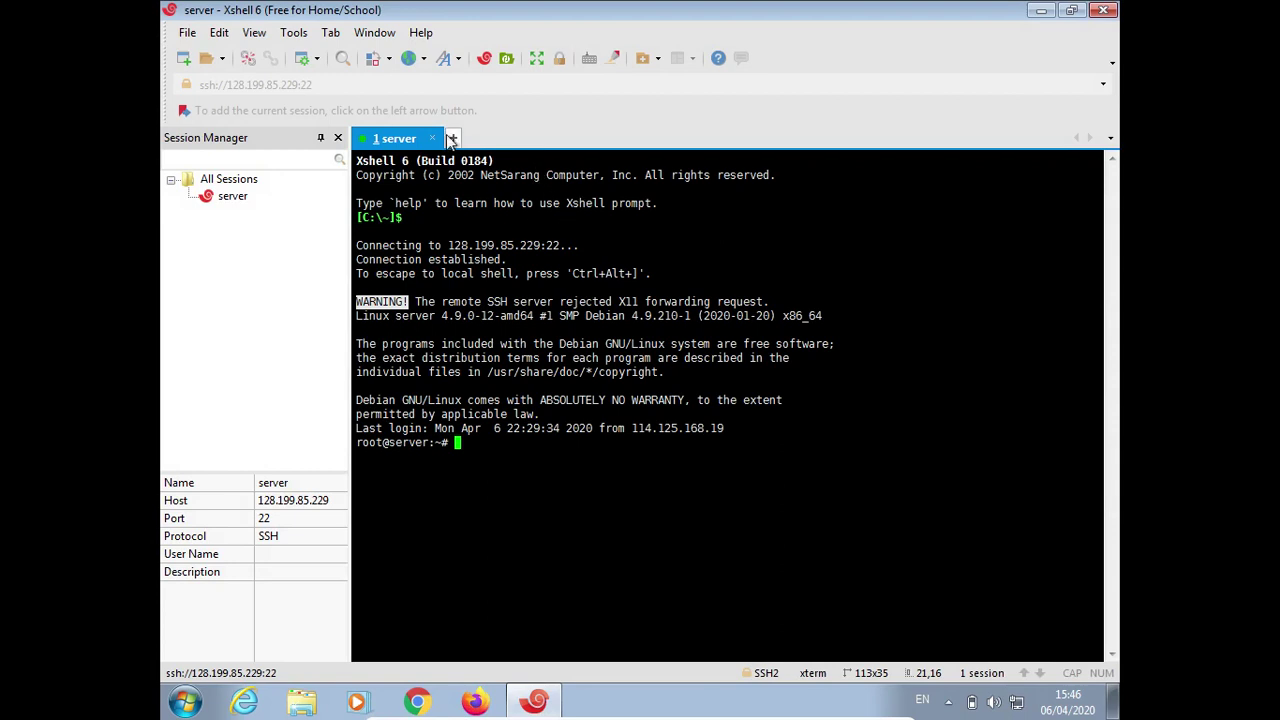
left_click(294, 33)
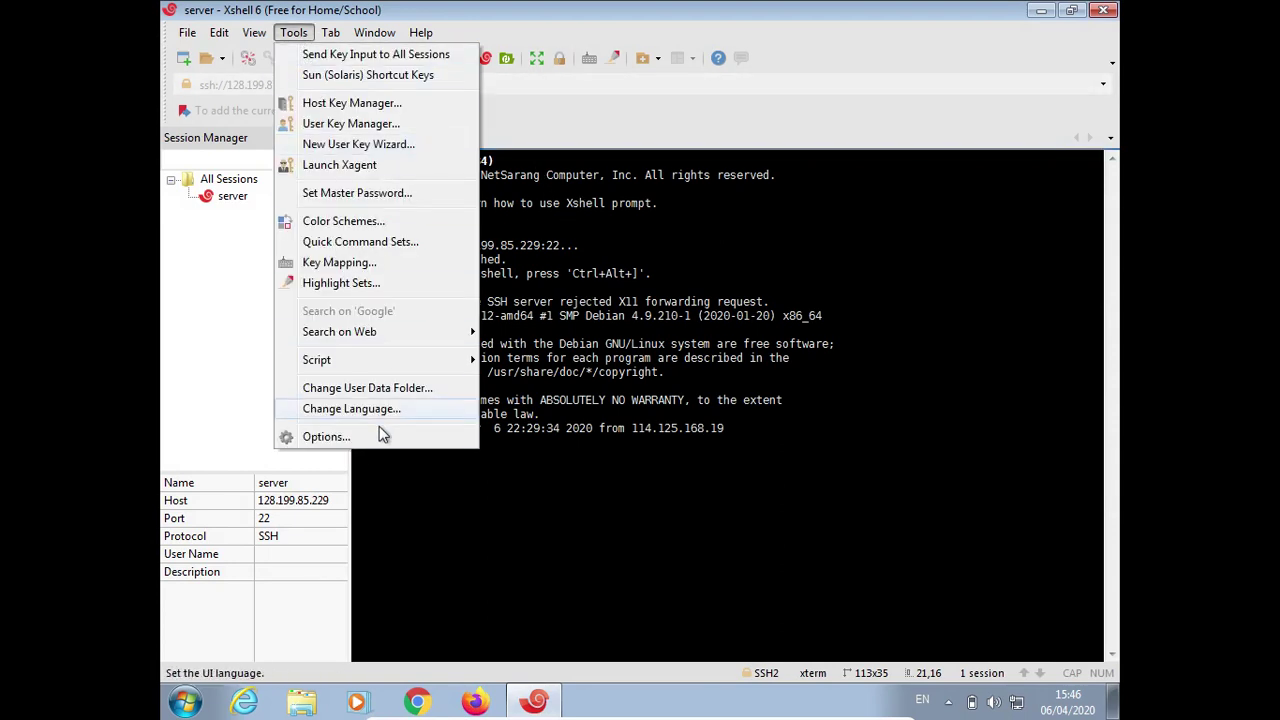
left_click(327, 437)
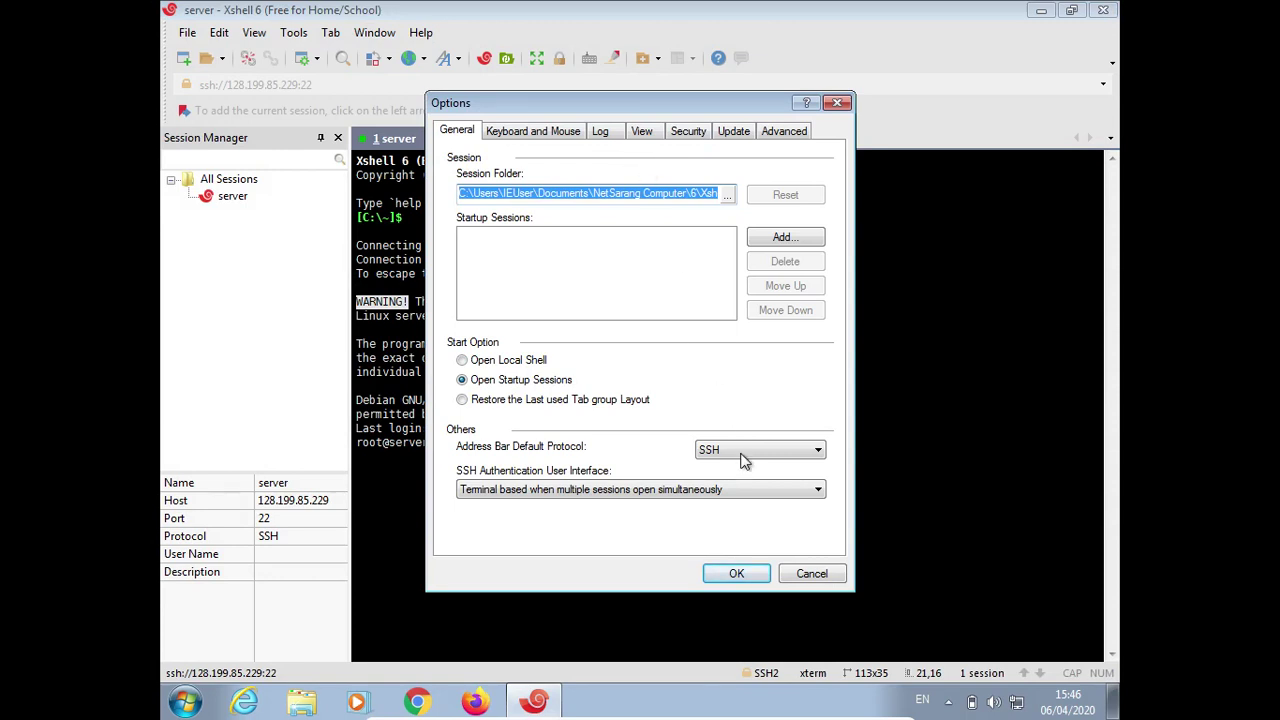
left_click(807, 573)
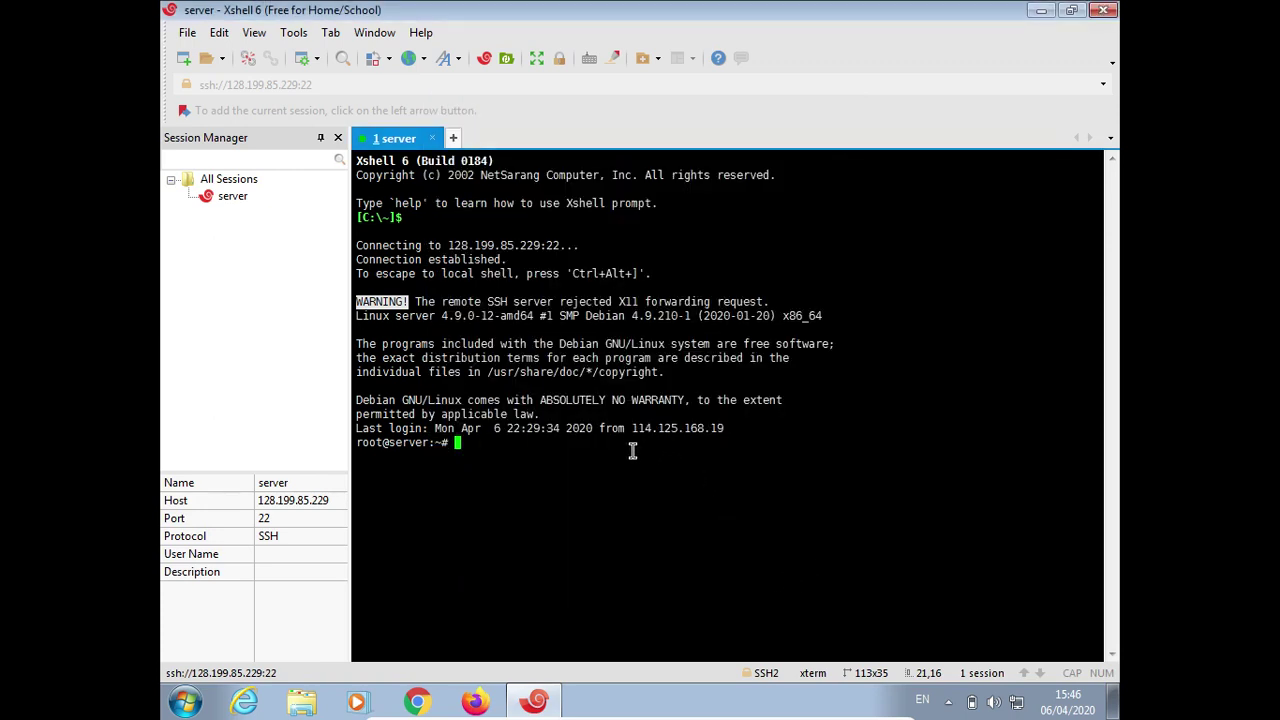
- Clear the SSH terminal and list the files in root's home directory in long format
key("ctrl+l")
type("ls -l")
key("Return")
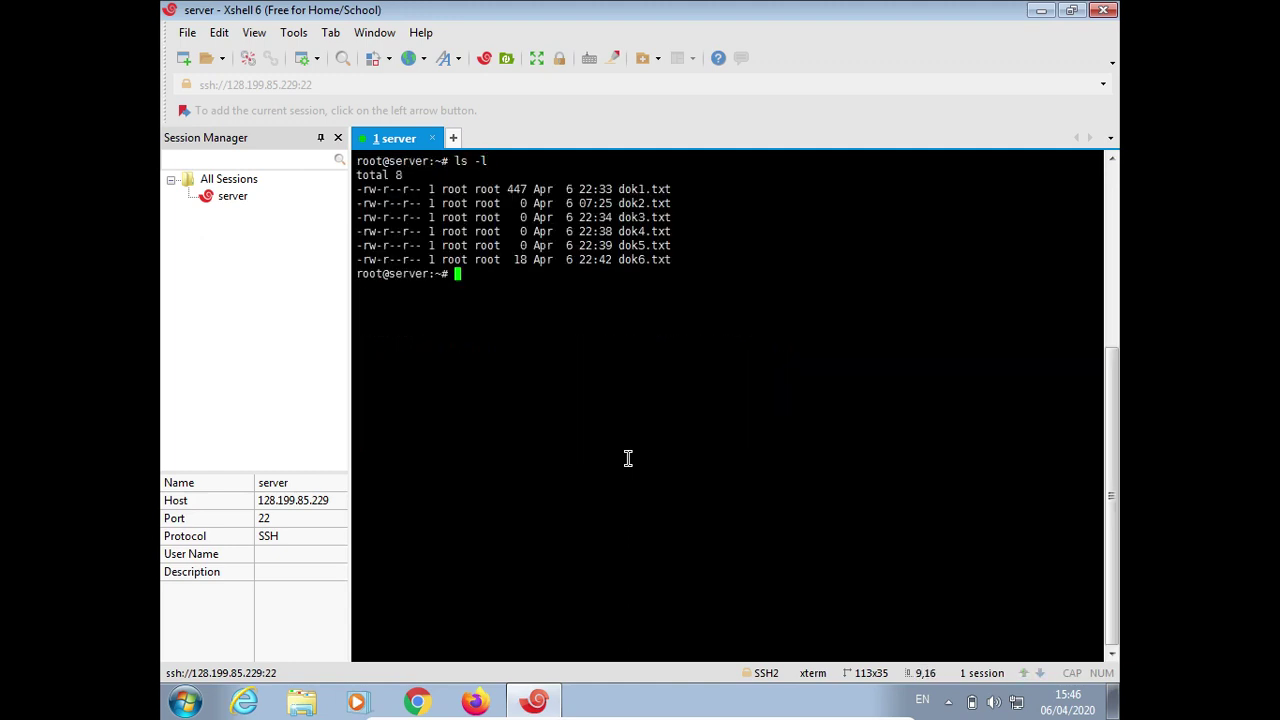
type("tou")
key("BackSpace")
key("BackSpace")
key("BackSpace")
- Open an Xftp file transfer window for the connected server session and enlarge its transfers area
left_click(505, 66)
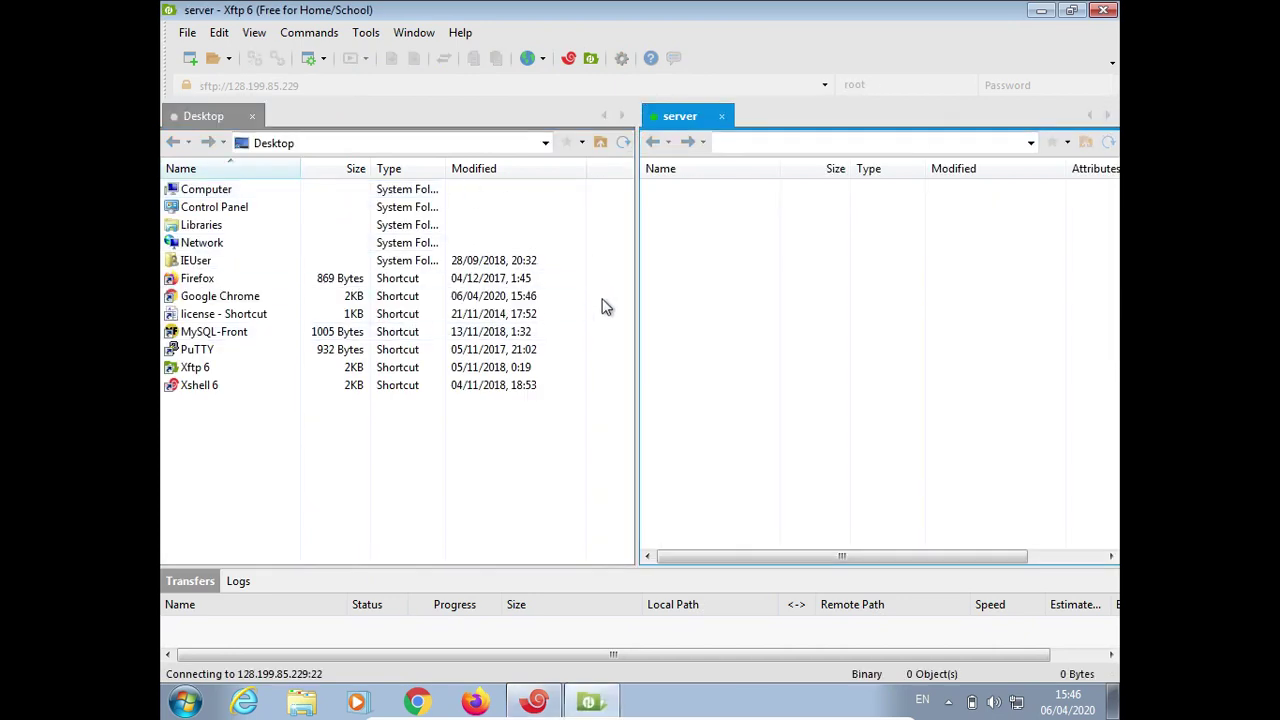
left_click(580, 526)
left_click_drag(550, 570, 535, 446)
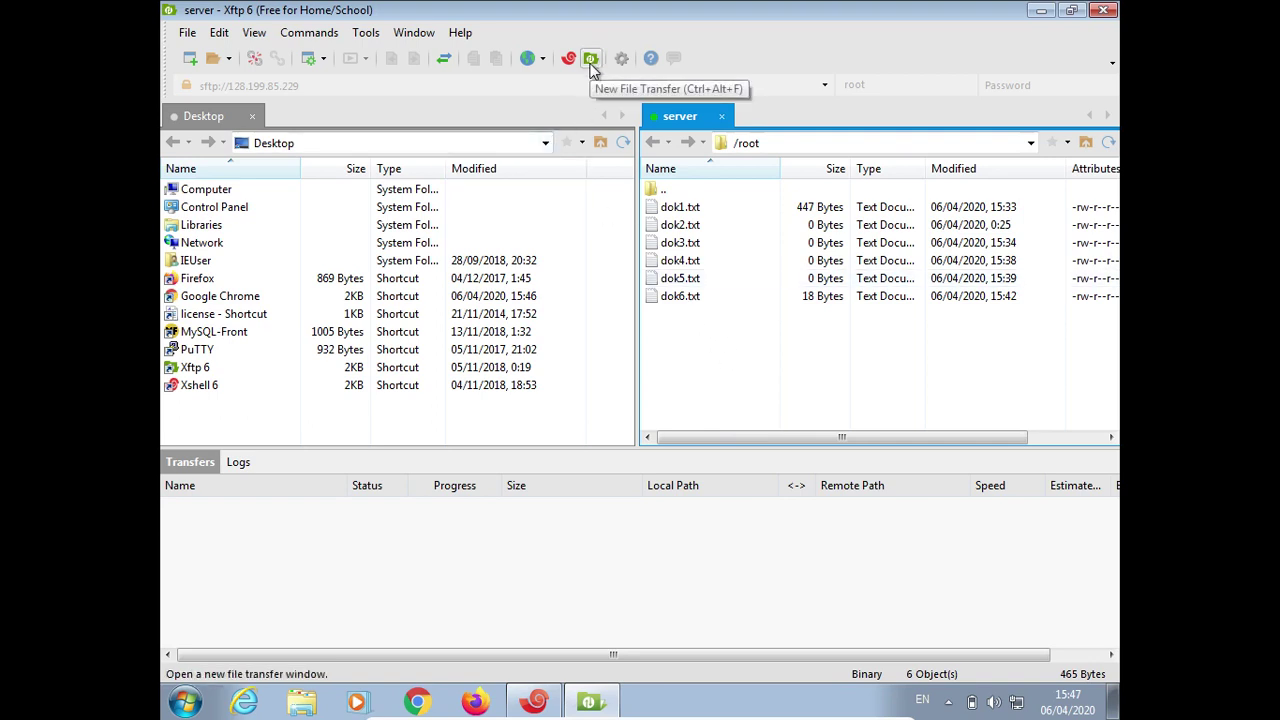
left_click(805, 372)
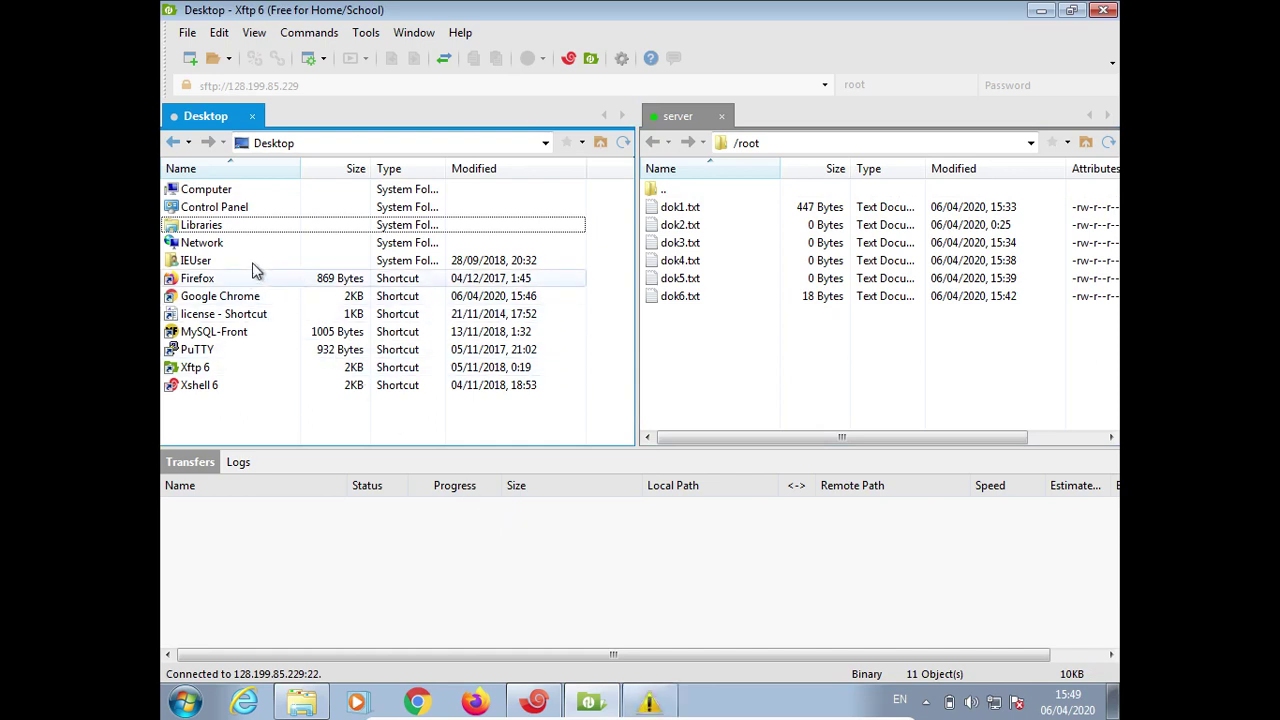
- Browse the local side from Desktop through Libraries to the Documents folder
left_click(546, 143)
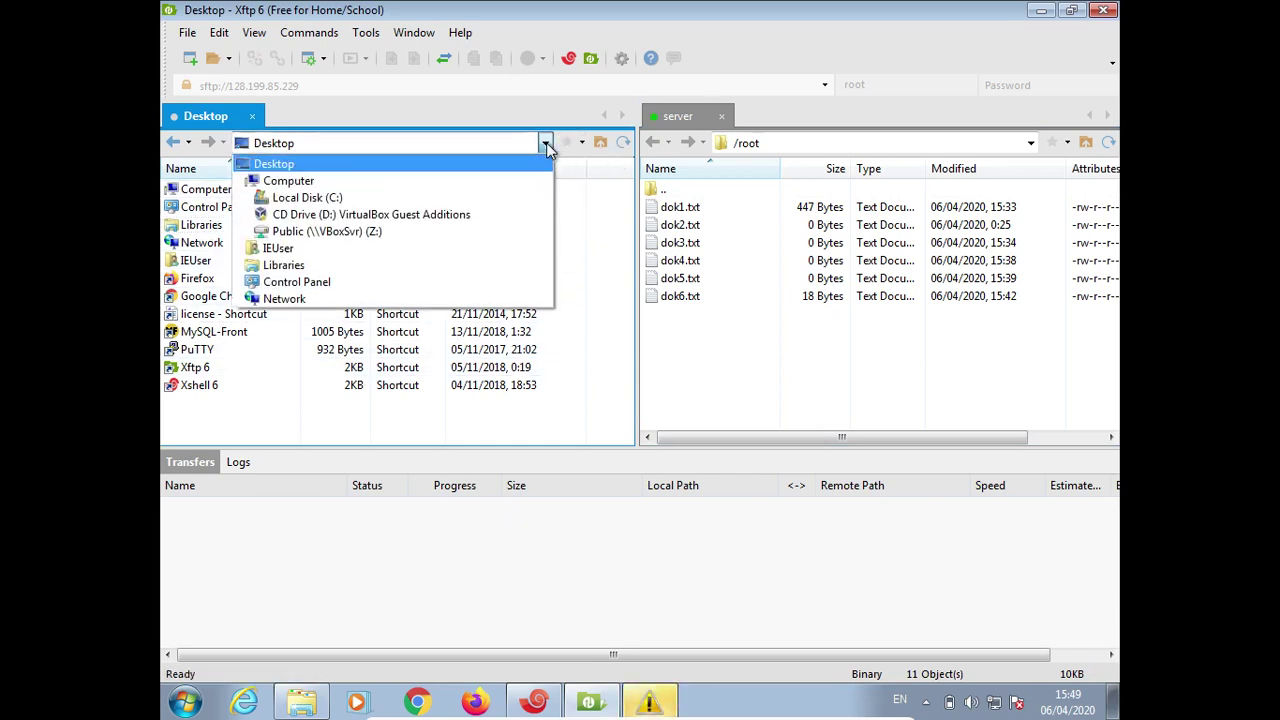
left_click(283, 264)
double_click(223, 208)
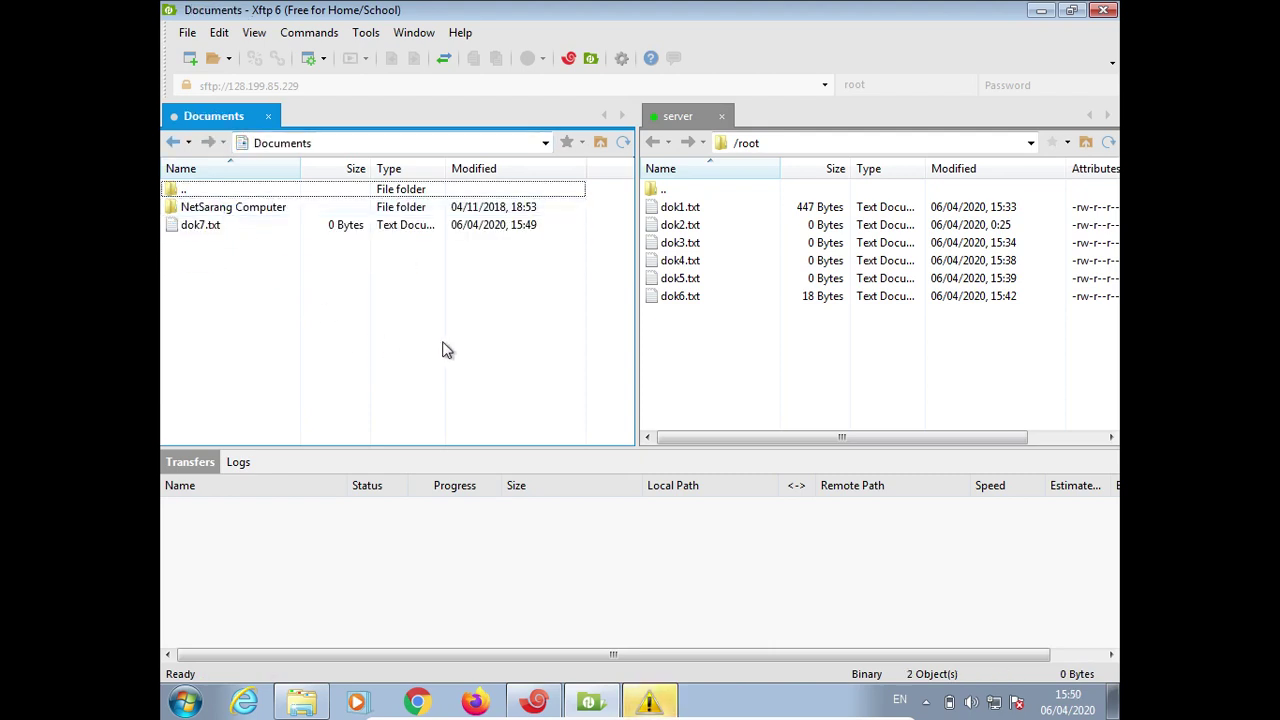
left_click(224, 231)
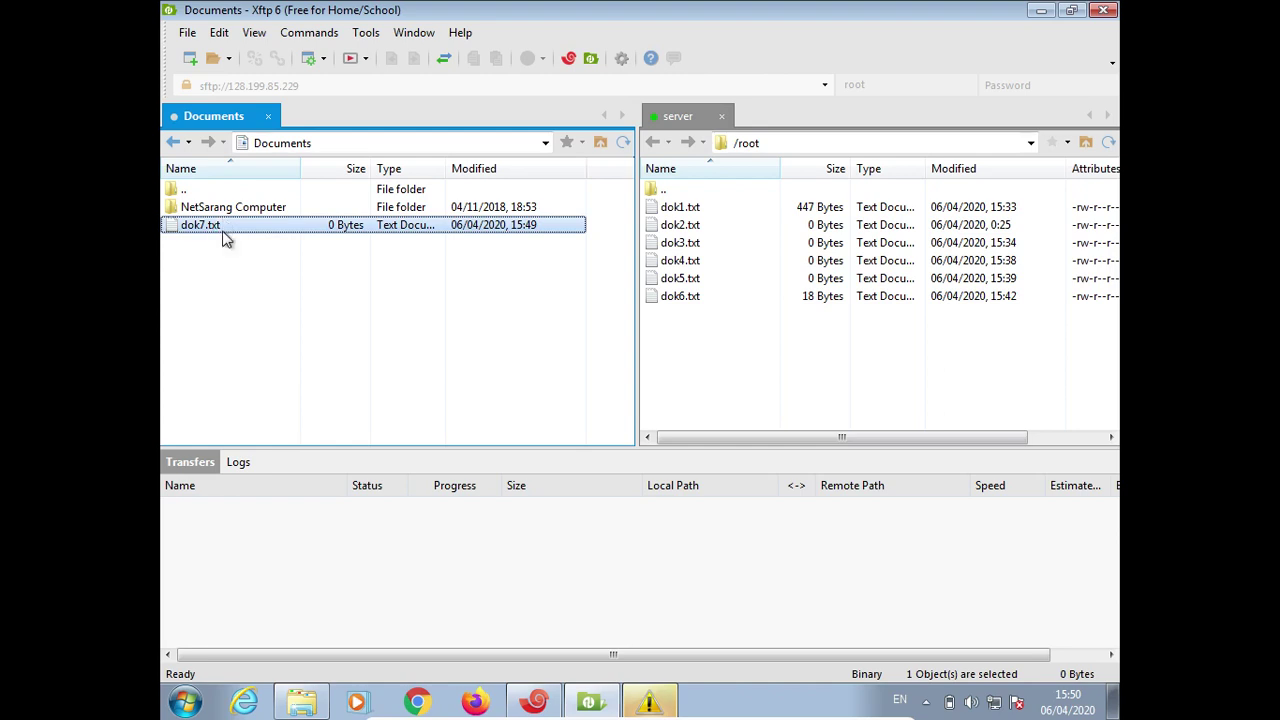
right_click(224, 238)
left_click(198, 262)
left_click(220, 232)
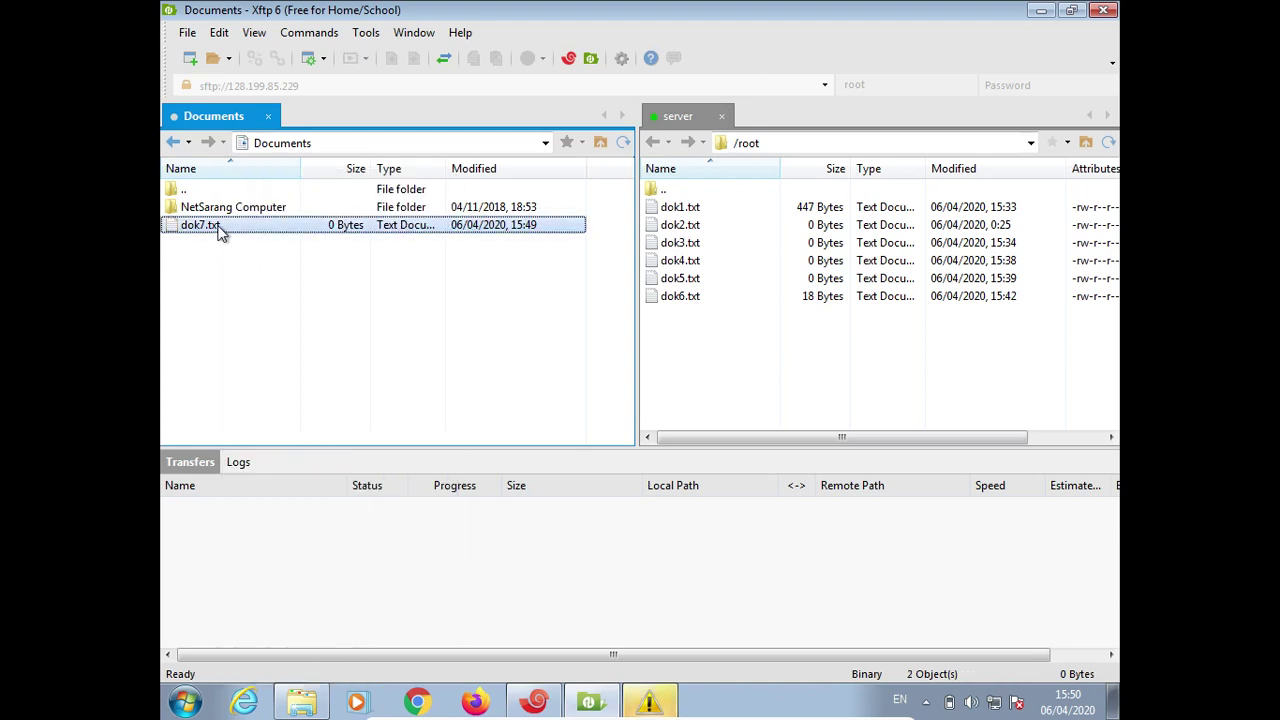
right_click(220, 231)
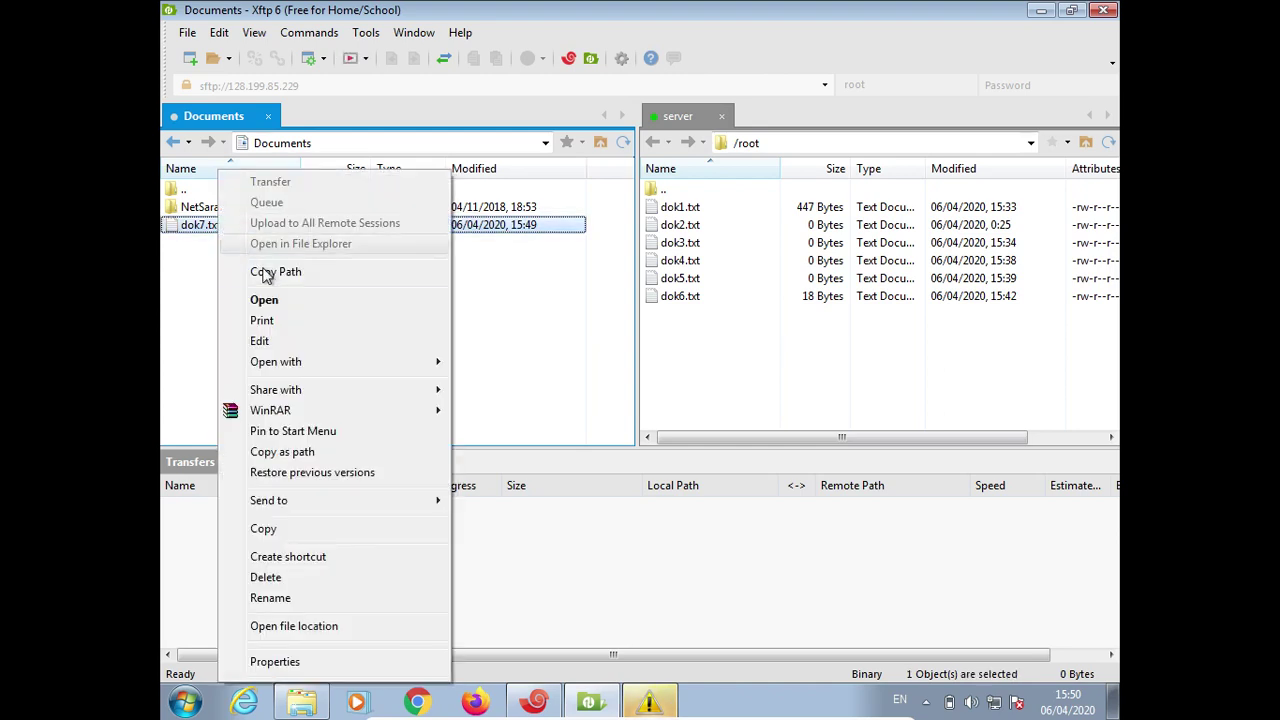
left_click(203, 266)
- Upload dok7.txt from the local Documents folder to the server's /root folder, dismissing the error message
left_click(233, 237)
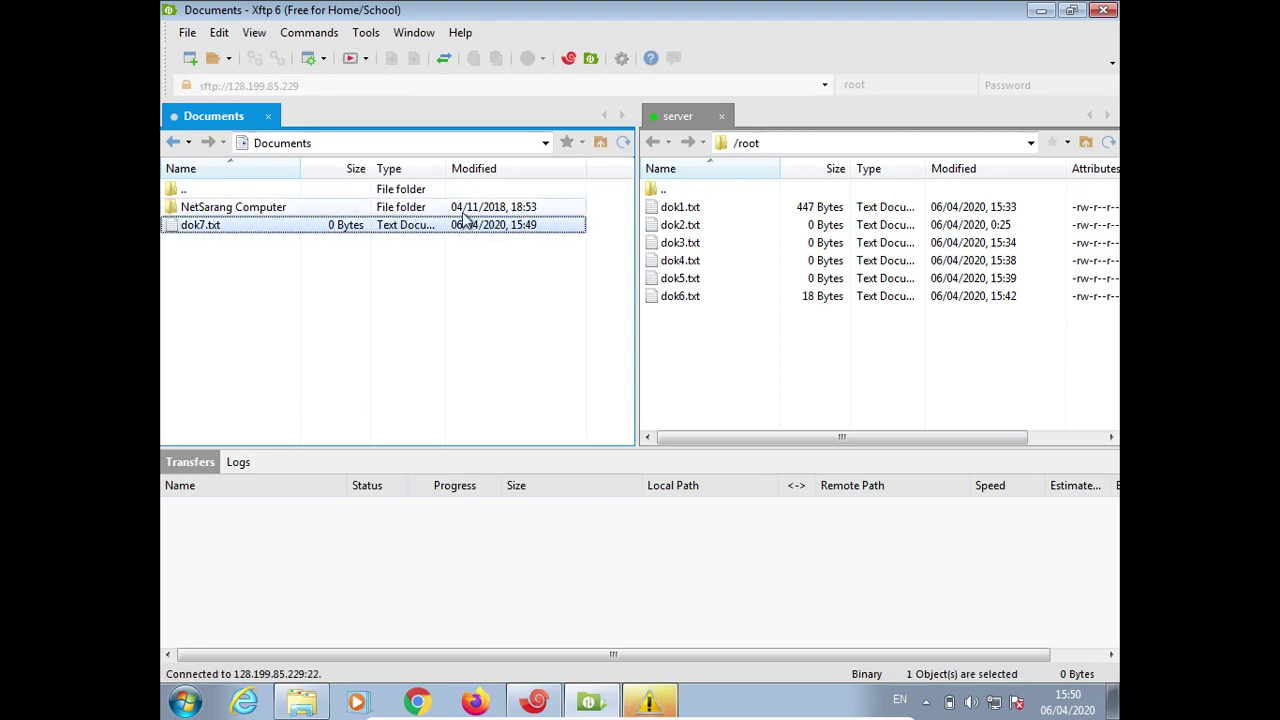
left_click_drag(470, 228, 690, 350)
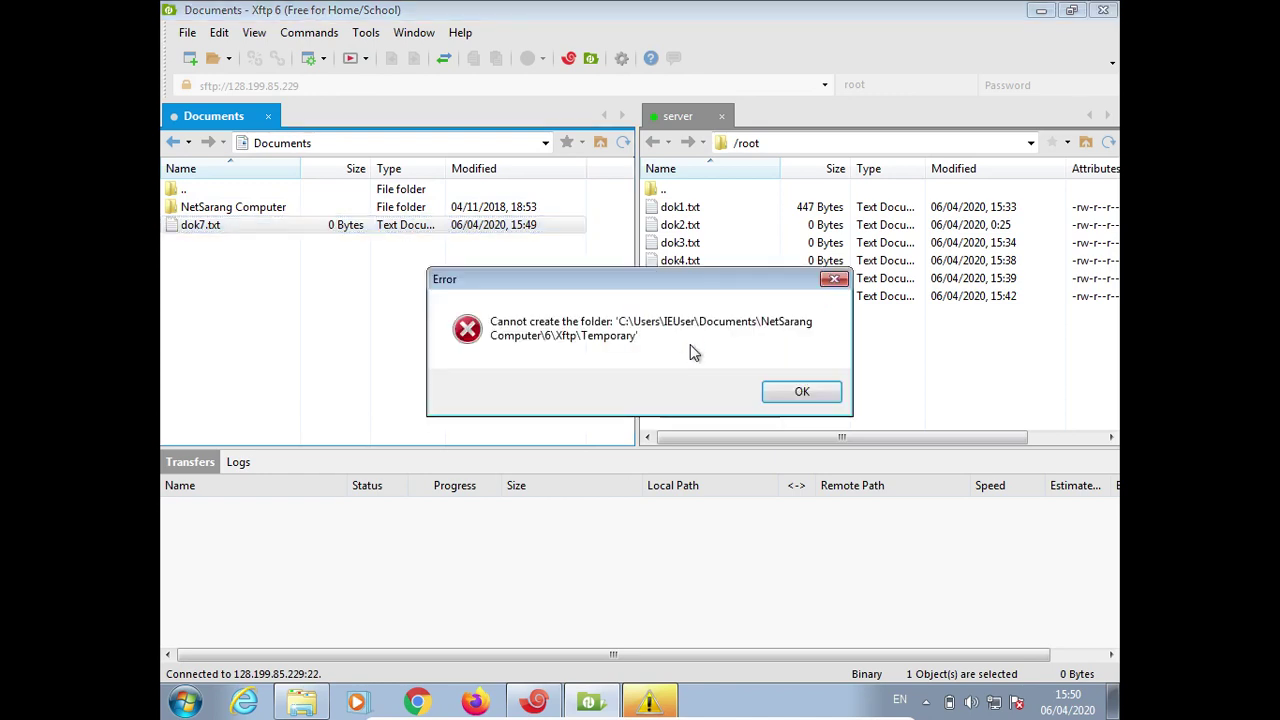
left_click(799, 392)
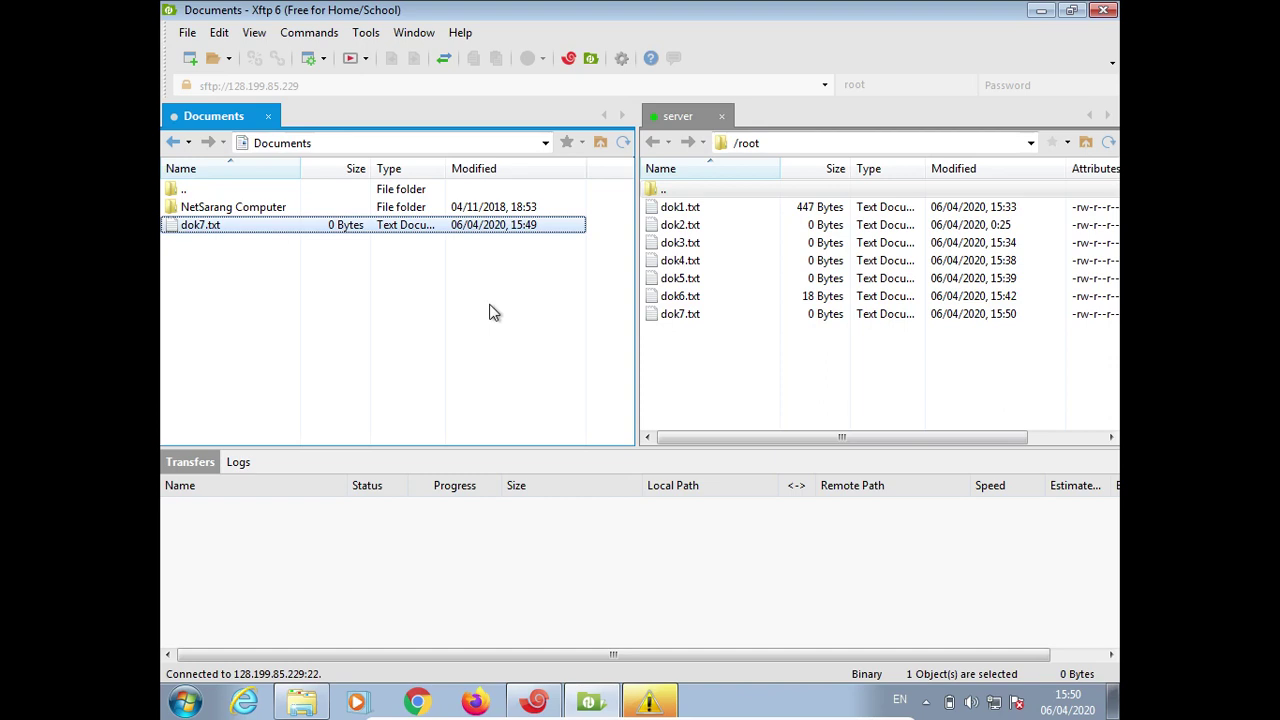
left_click(714, 316)
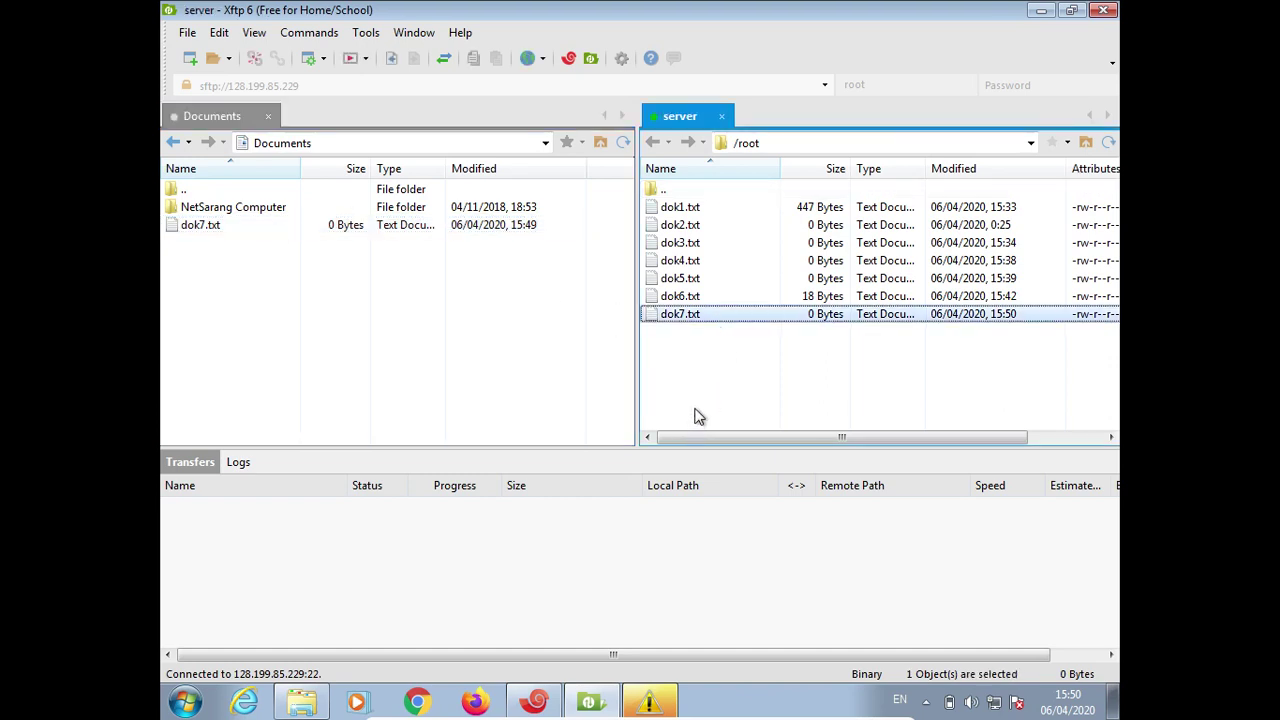
left_click(698, 416)
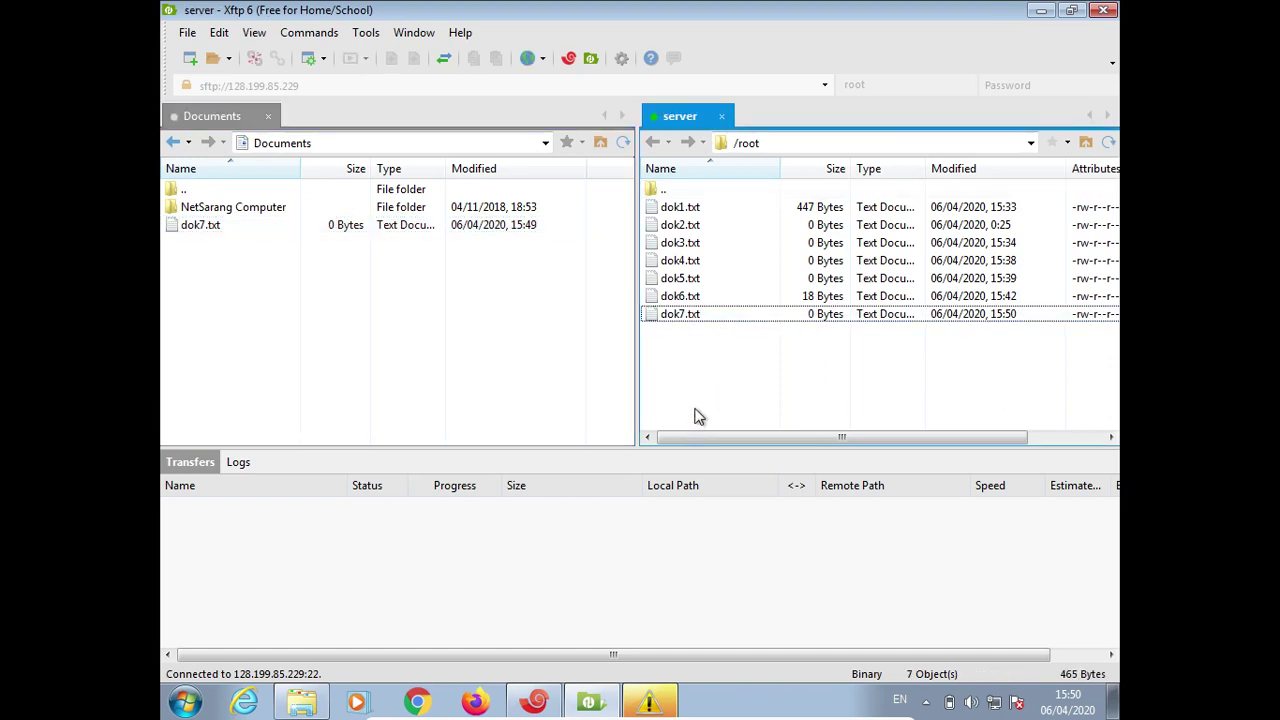
- Switch to Xshell and list the server's files again in long format
left_click(534, 703)
type("ls -l")
key("Return")
- Create an empty file dok8.txt on the server with the touch command
type("touch da")
key("BackSpace")
type("ok8.txt")
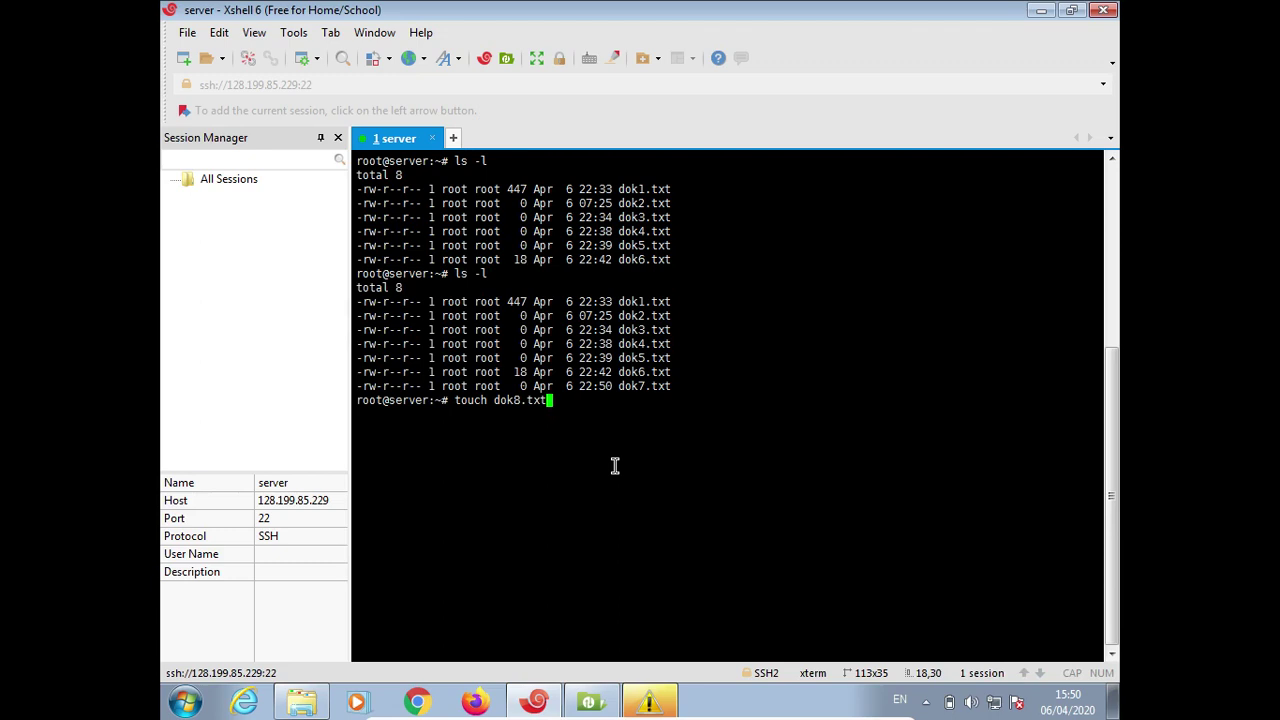
key("Return")
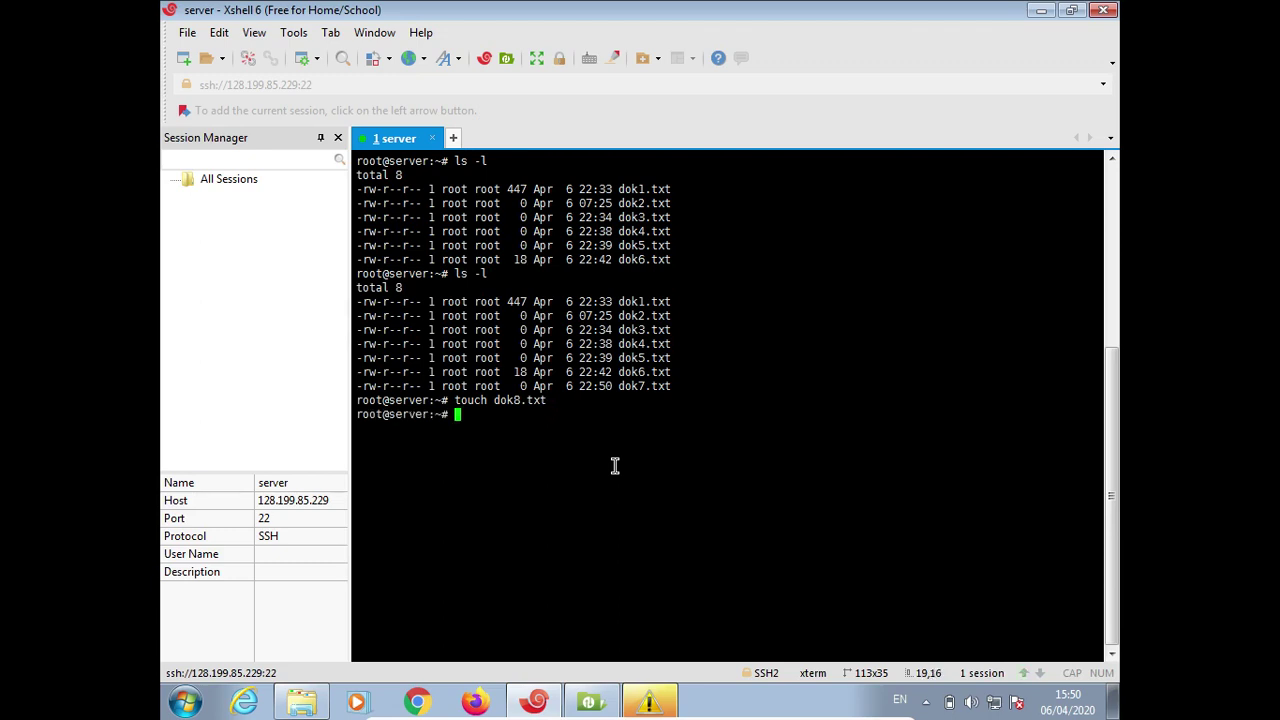
- Return to Xftp and try to transfer dok8.txt from the server's /root folder to the local Documents folder
left_click(585, 705)
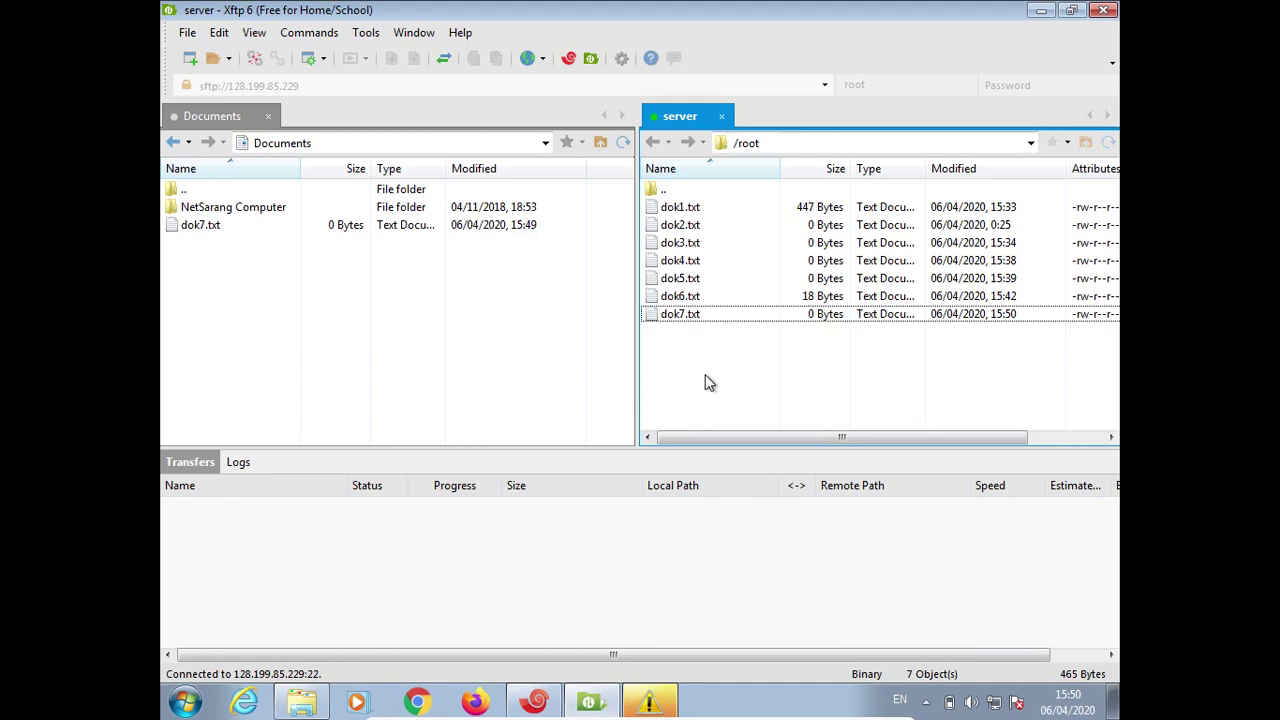
left_click(694, 336)
right_click(694, 336)
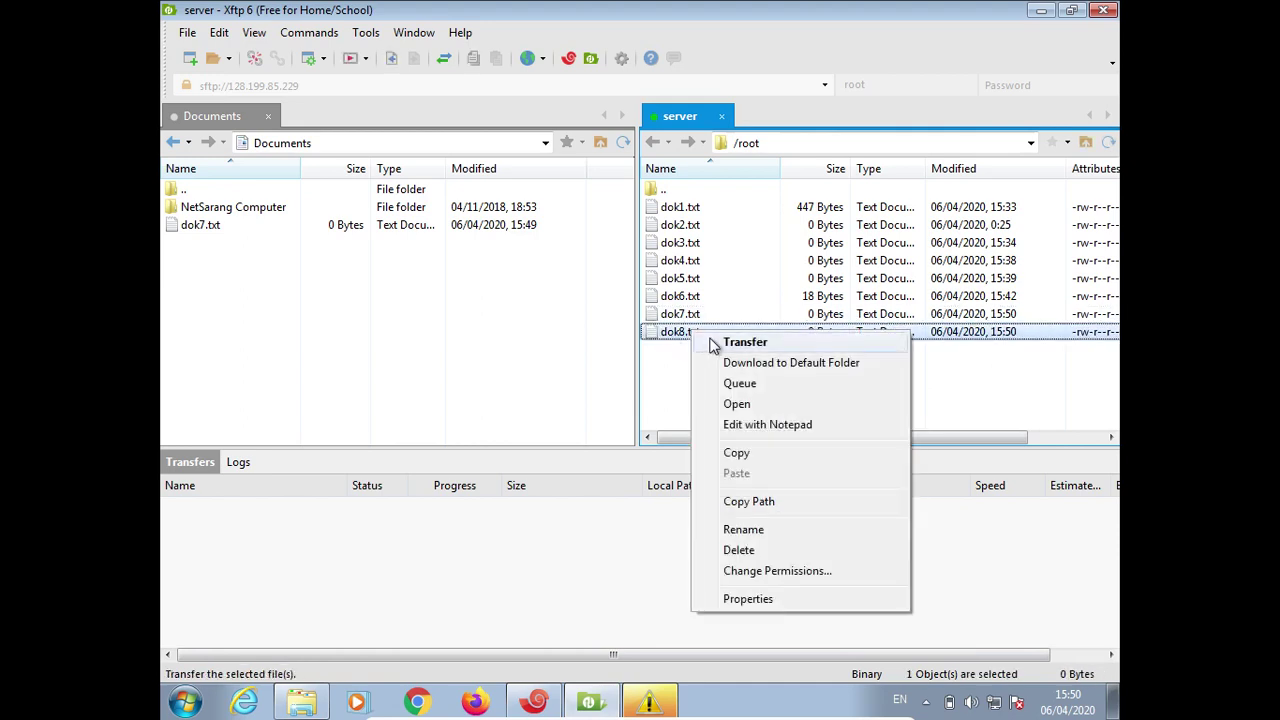
left_click(713, 344)
left_click(730, 392)
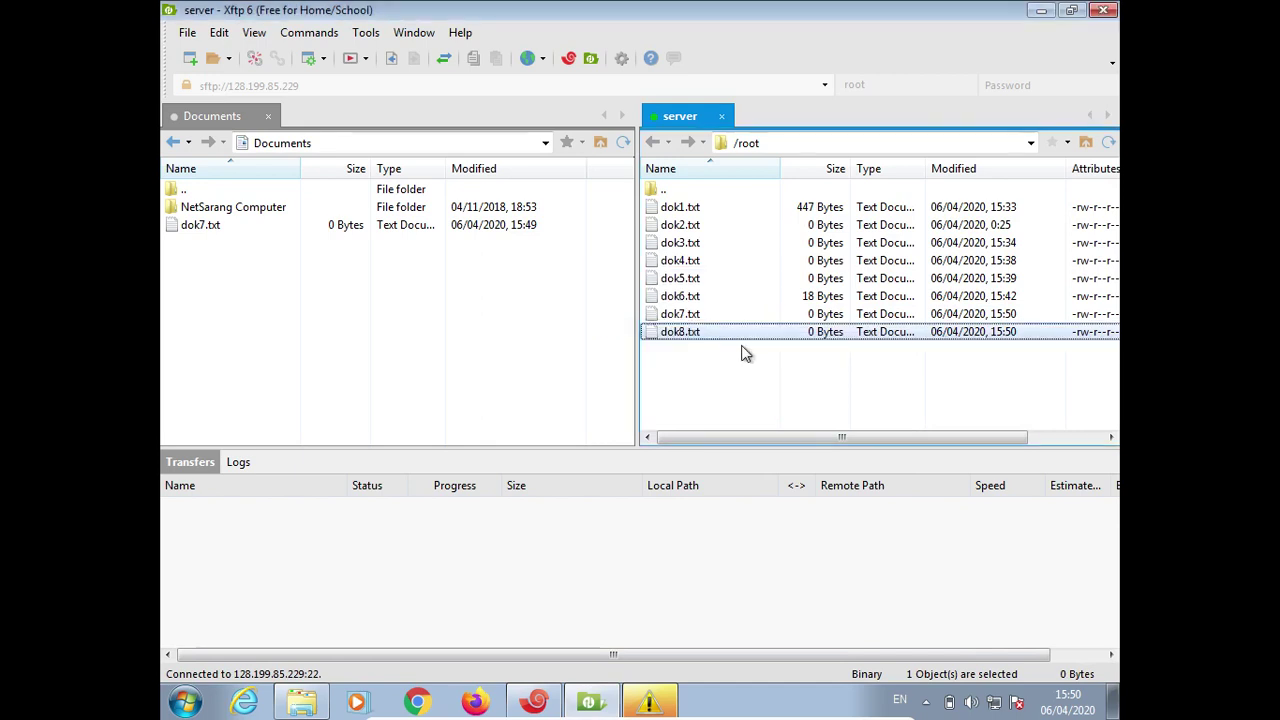
double_click(745, 343)
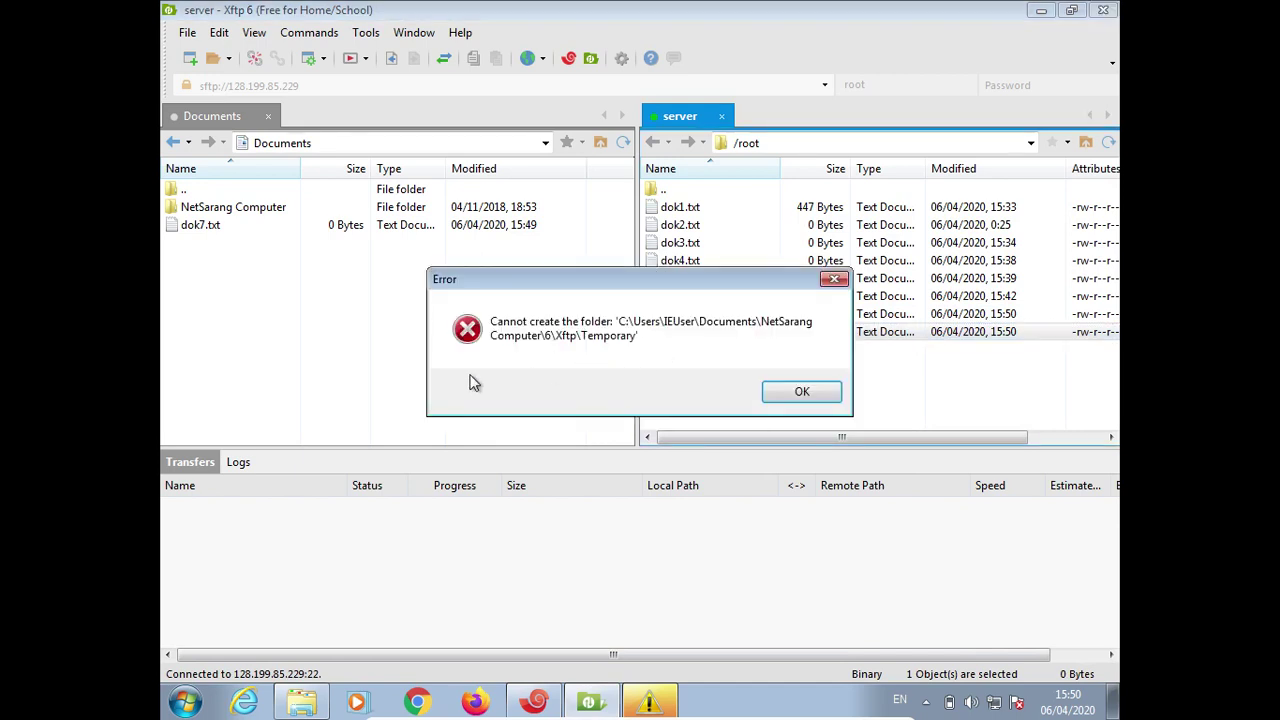
left_click(803, 393)
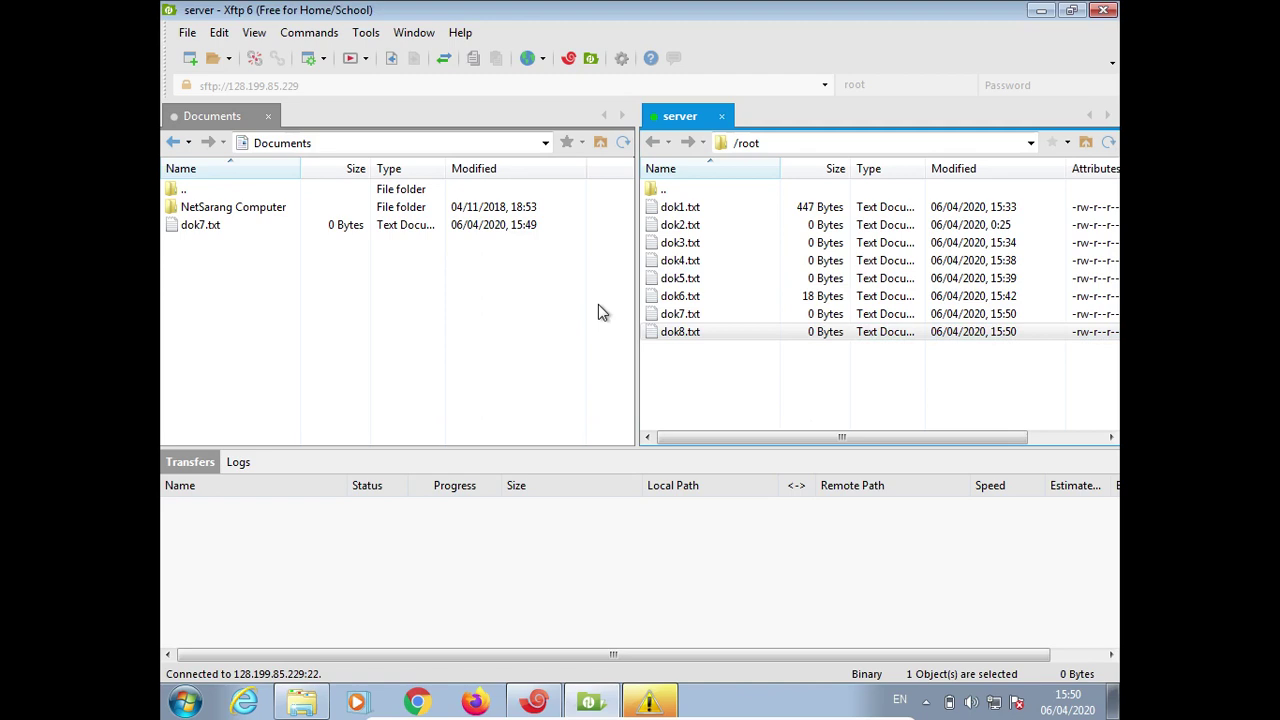
left_click(801, 393)
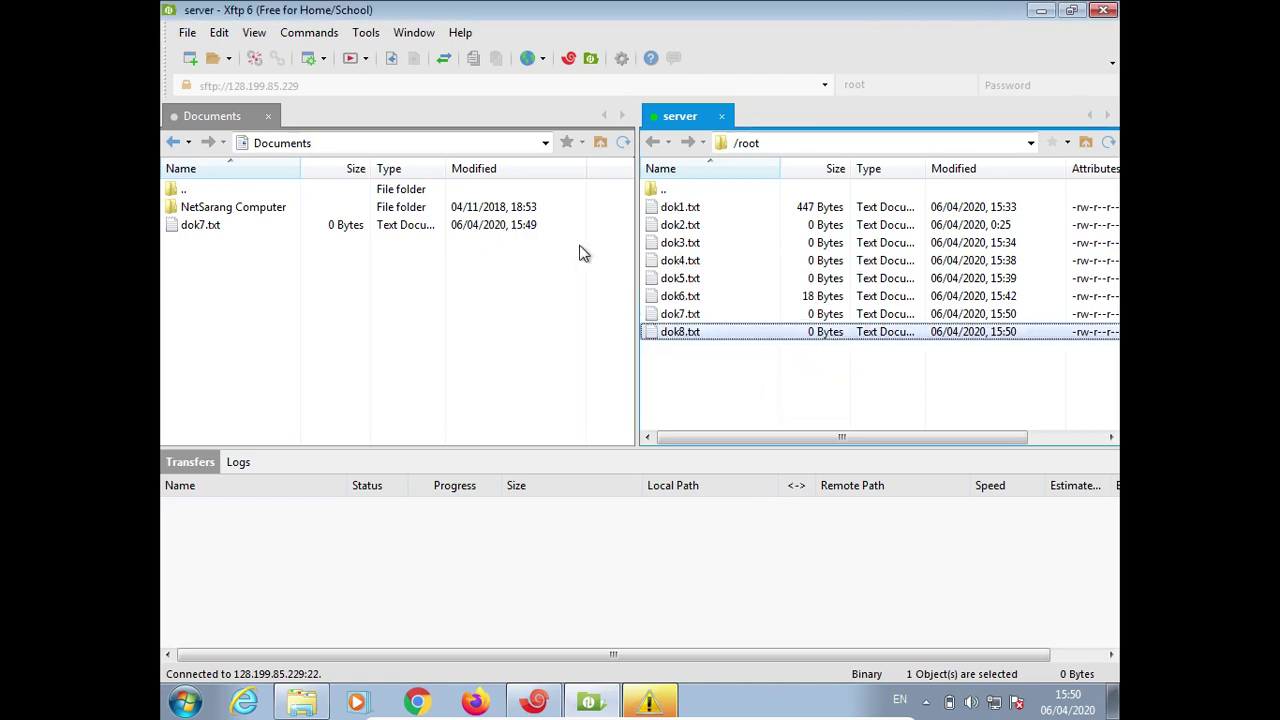
- Change the local side from the Documents folder to the root of the C:\ drive
left_click(546, 143)
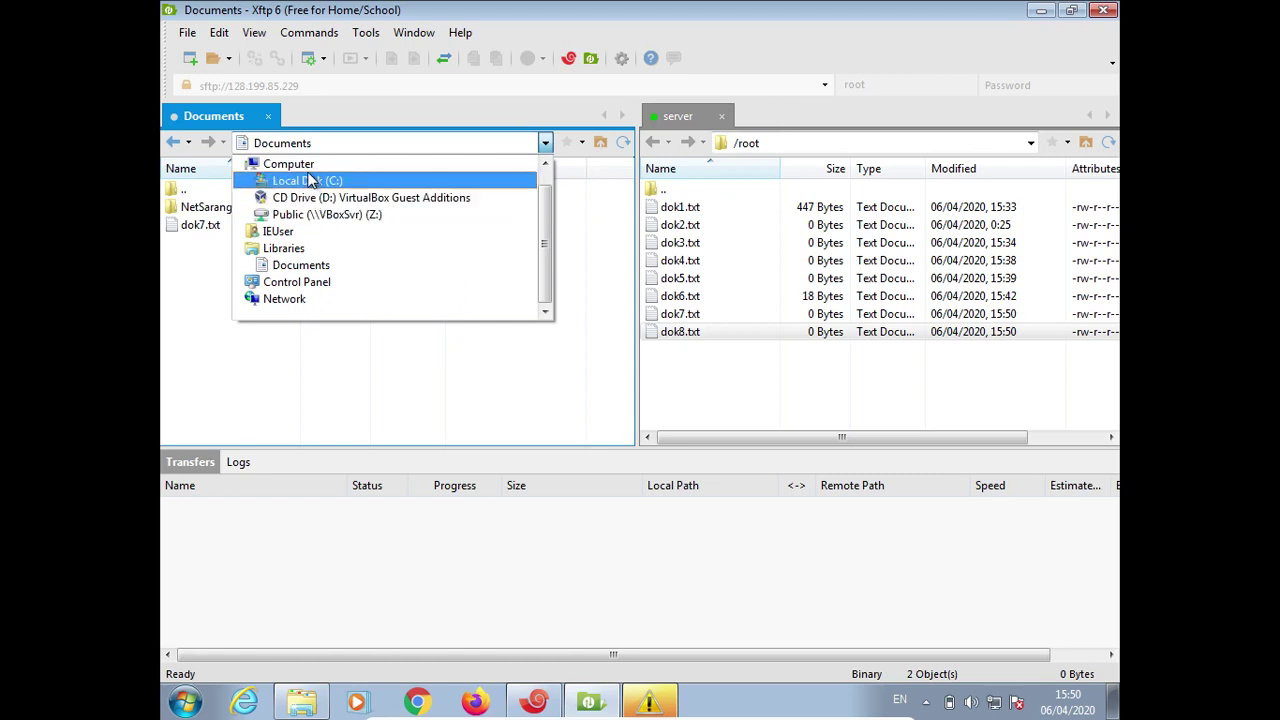
left_click(303, 253)
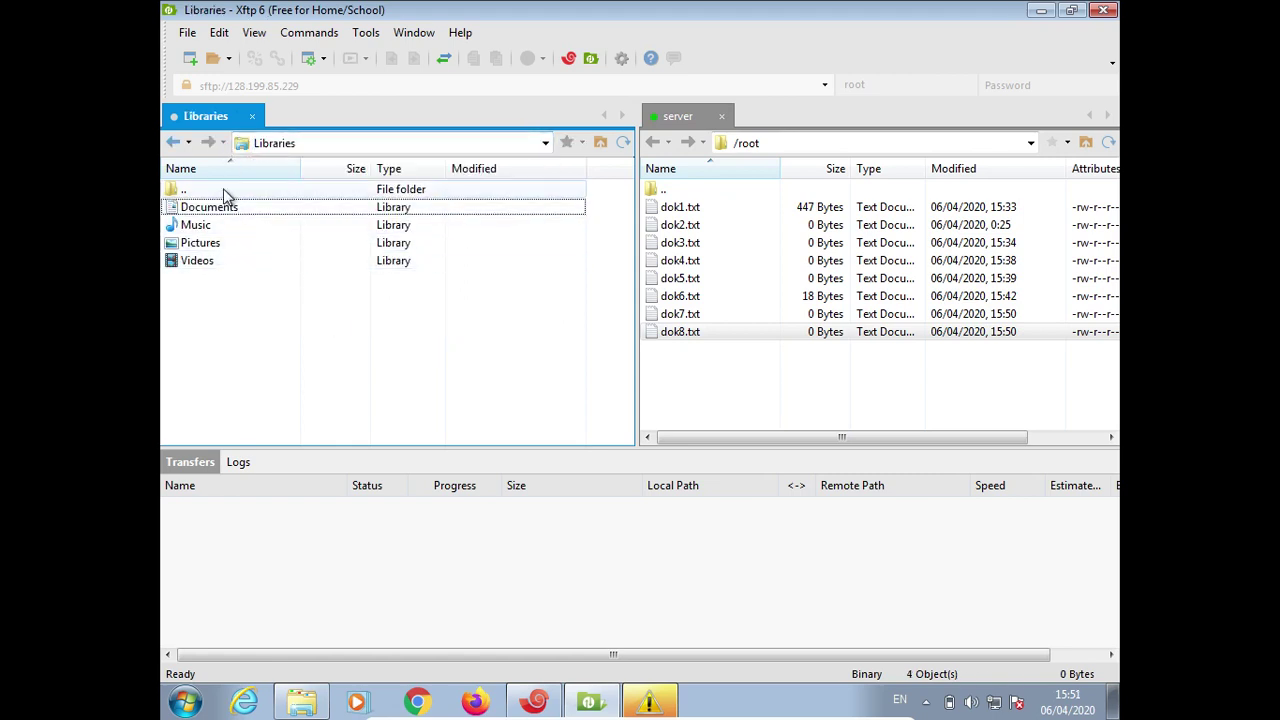
left_click(327, 141)
type("C:\\")
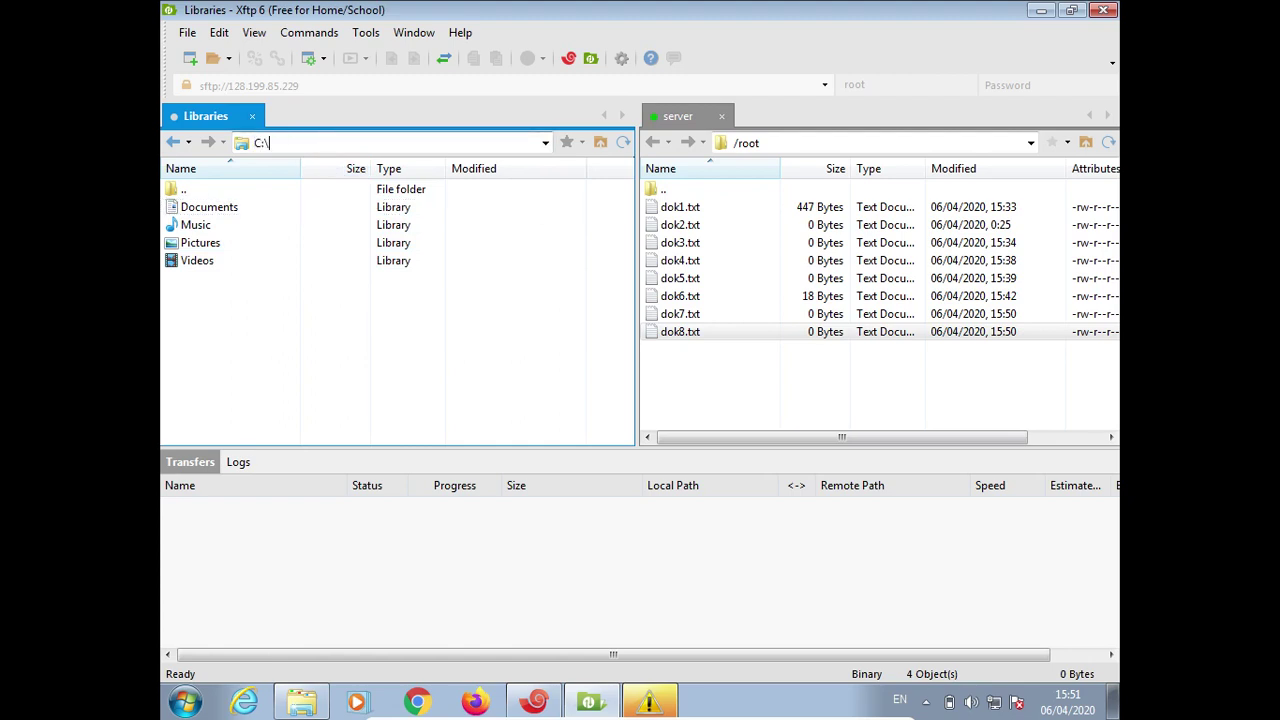
key("Return")
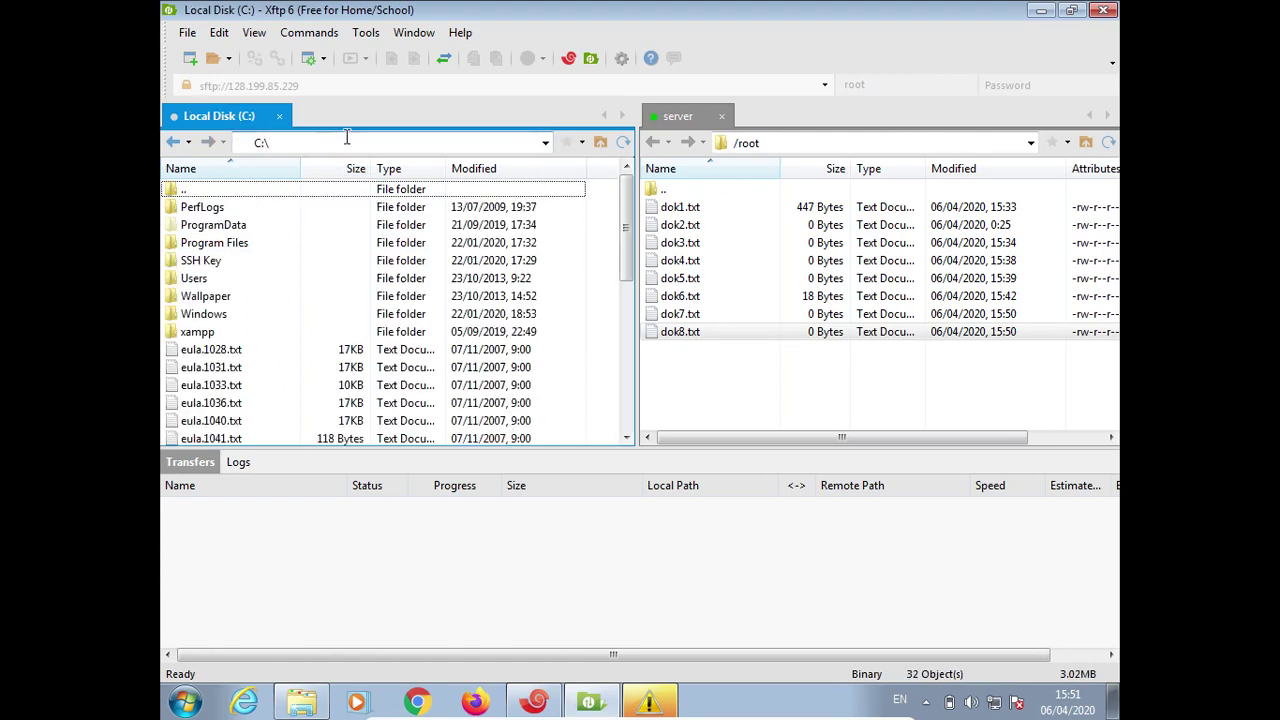
- Try to transfer dok8.txt from the server's /root folder to the root of the local C:\ drive
scroll(627, 357, "down", 6)
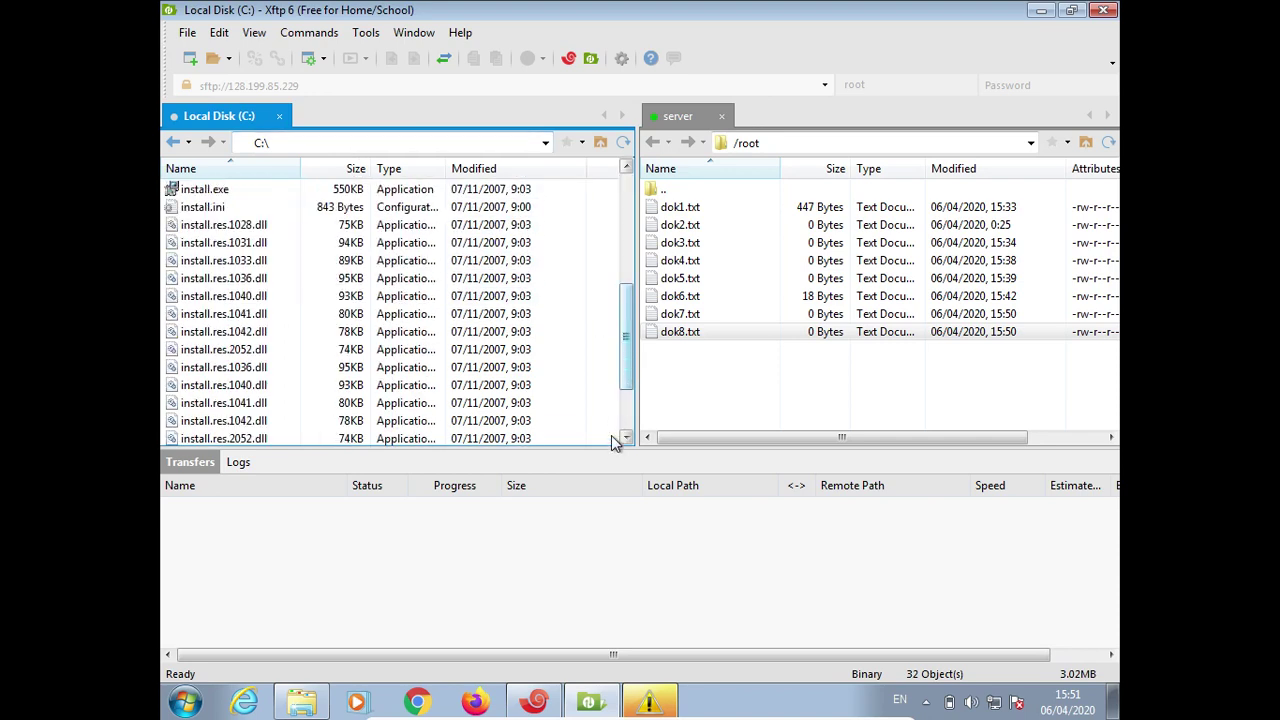
right_click(704, 344)
left_click(727, 350)
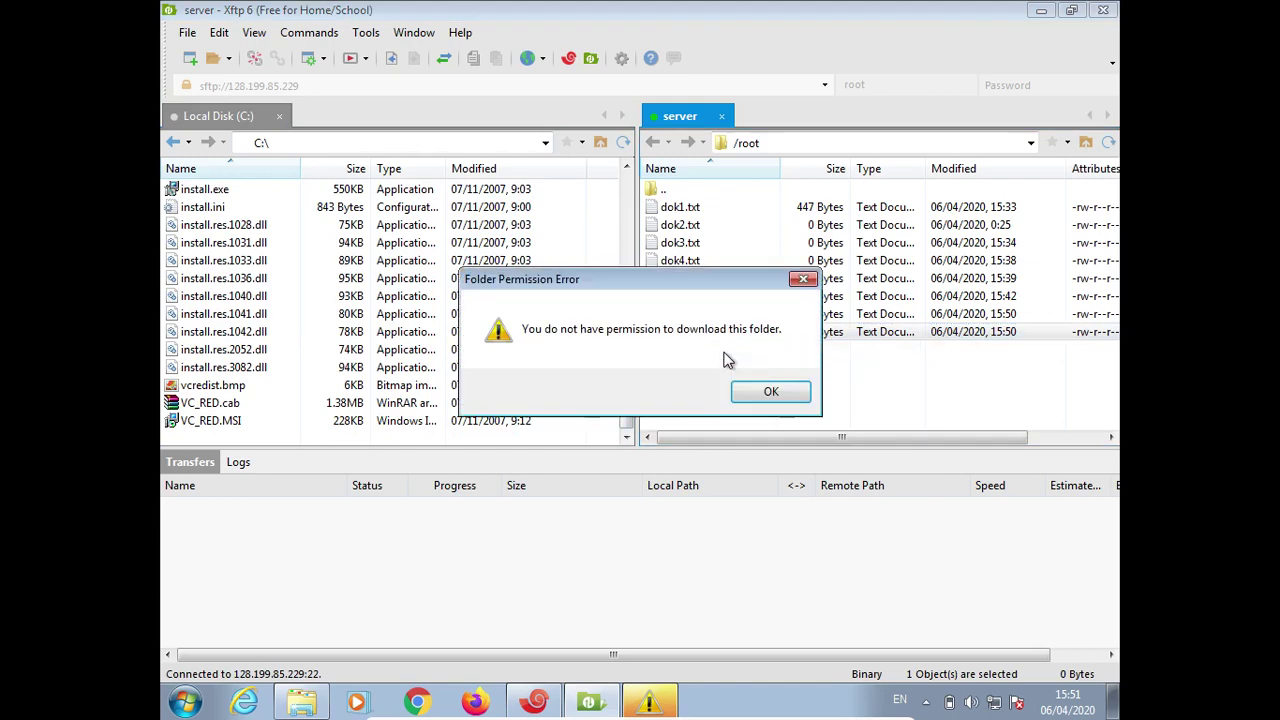
left_click(763, 393)
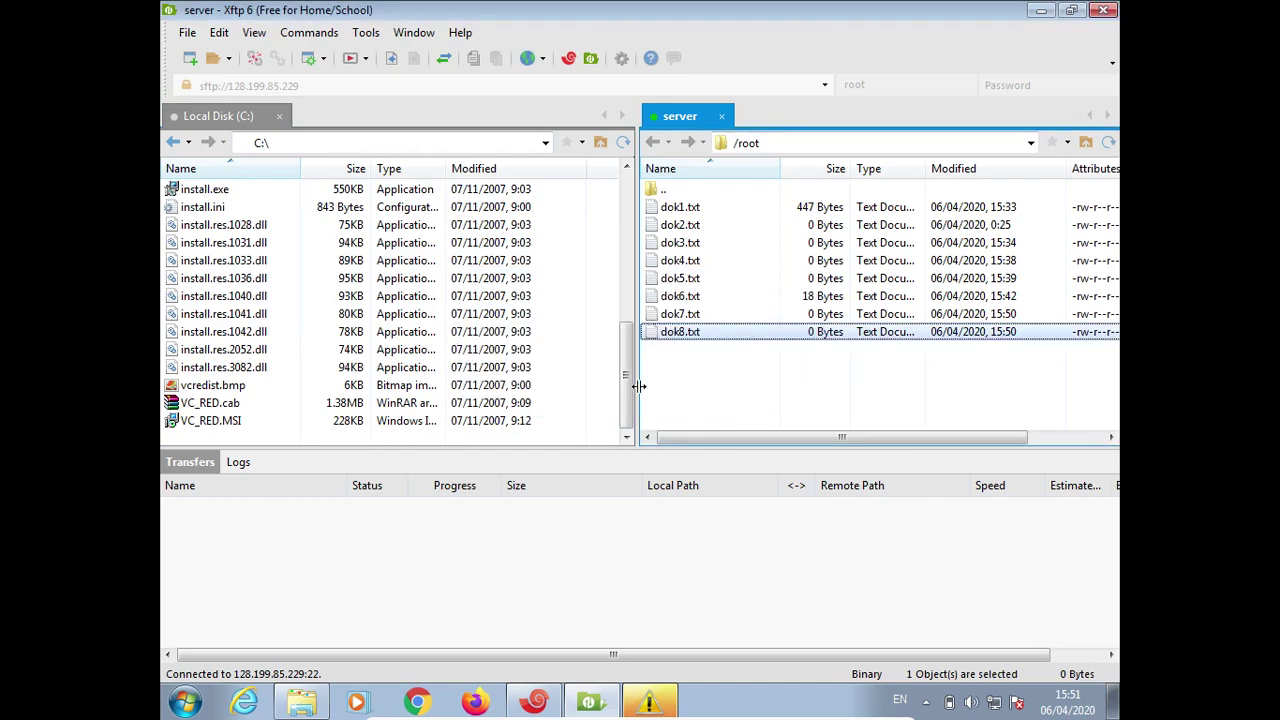
- Open C:\data as the local folder and transfer dok8.txt from the server's /root folder into it
left_click_drag(630, 403, 628, 226)
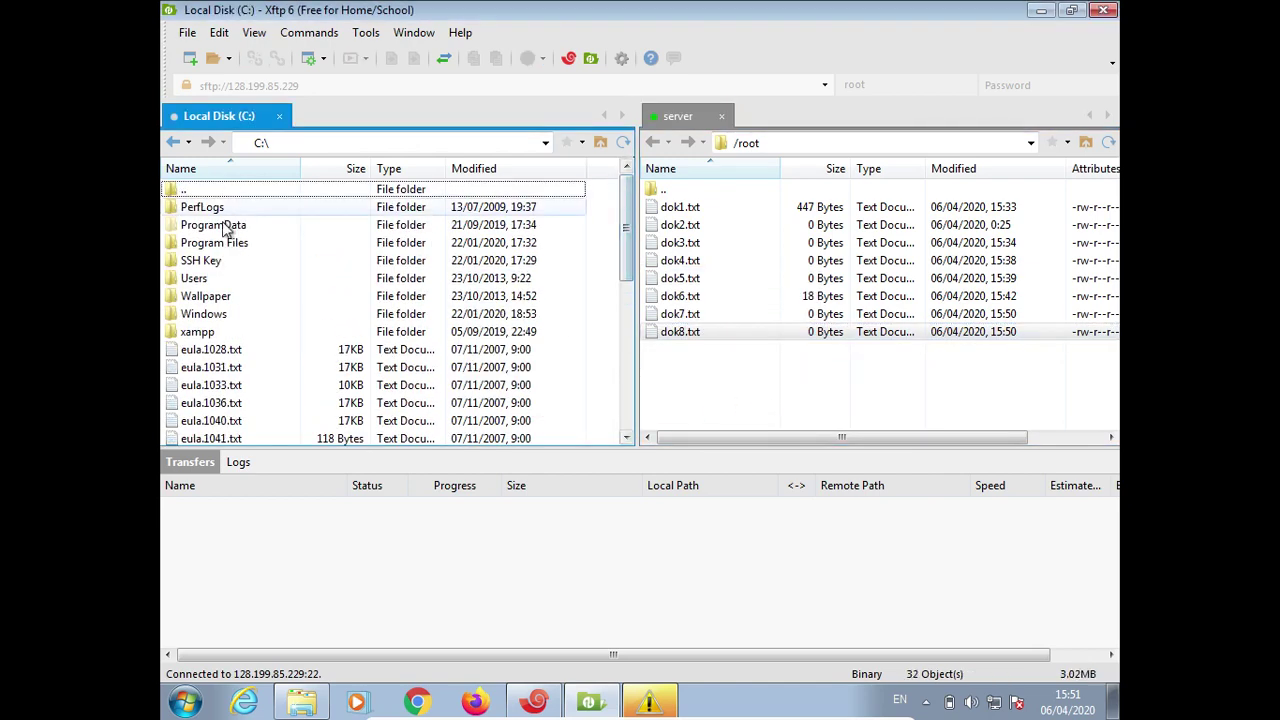
left_click(190, 278)
double_click(190, 278)
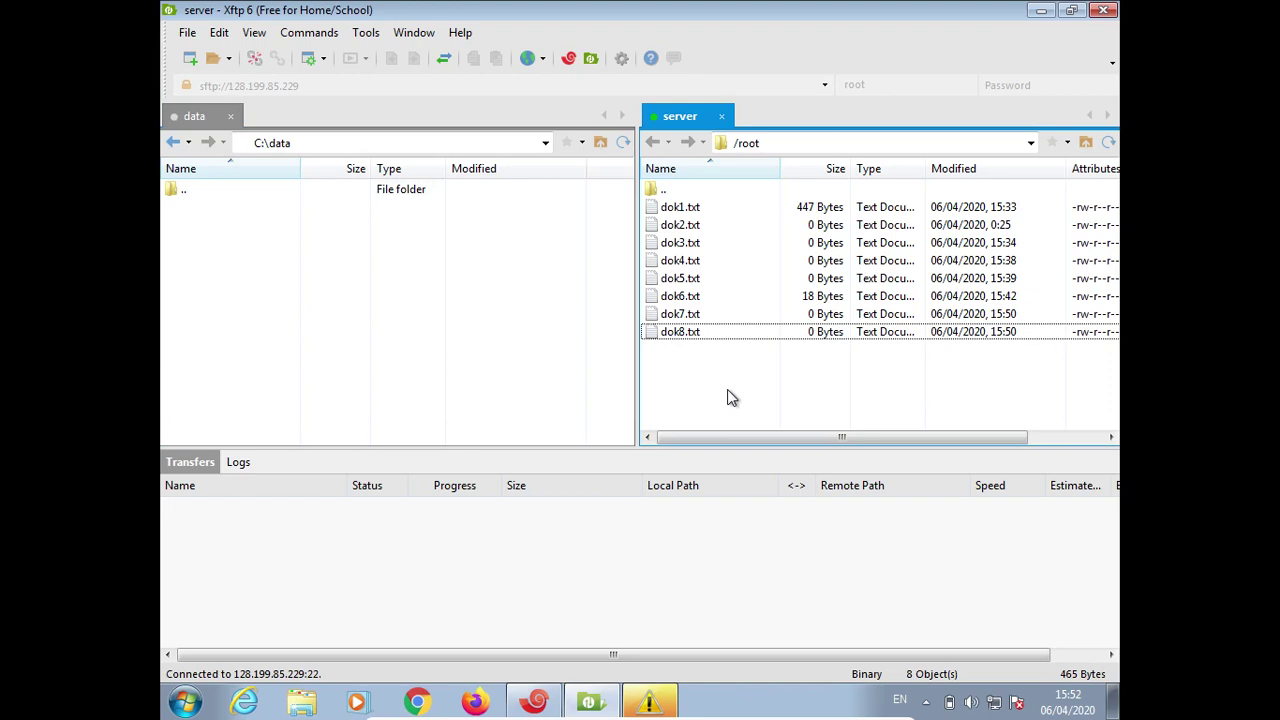
right_click(709, 337)
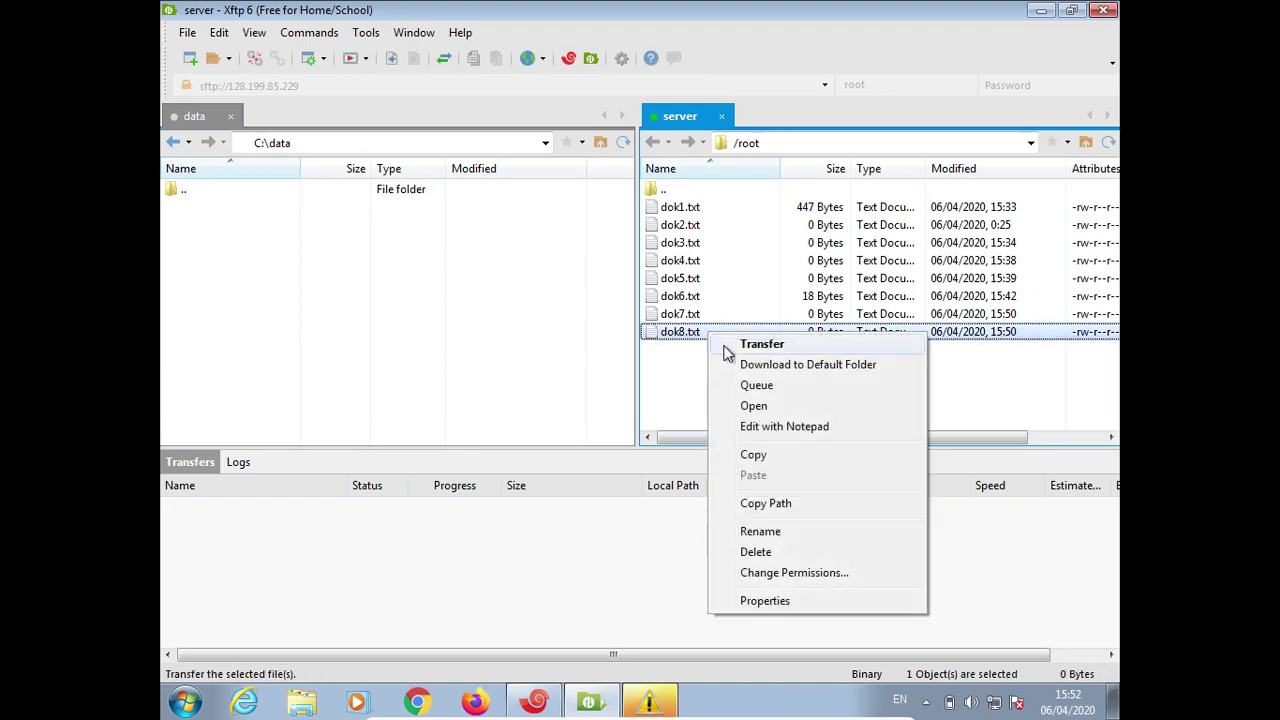
left_click(762, 344)
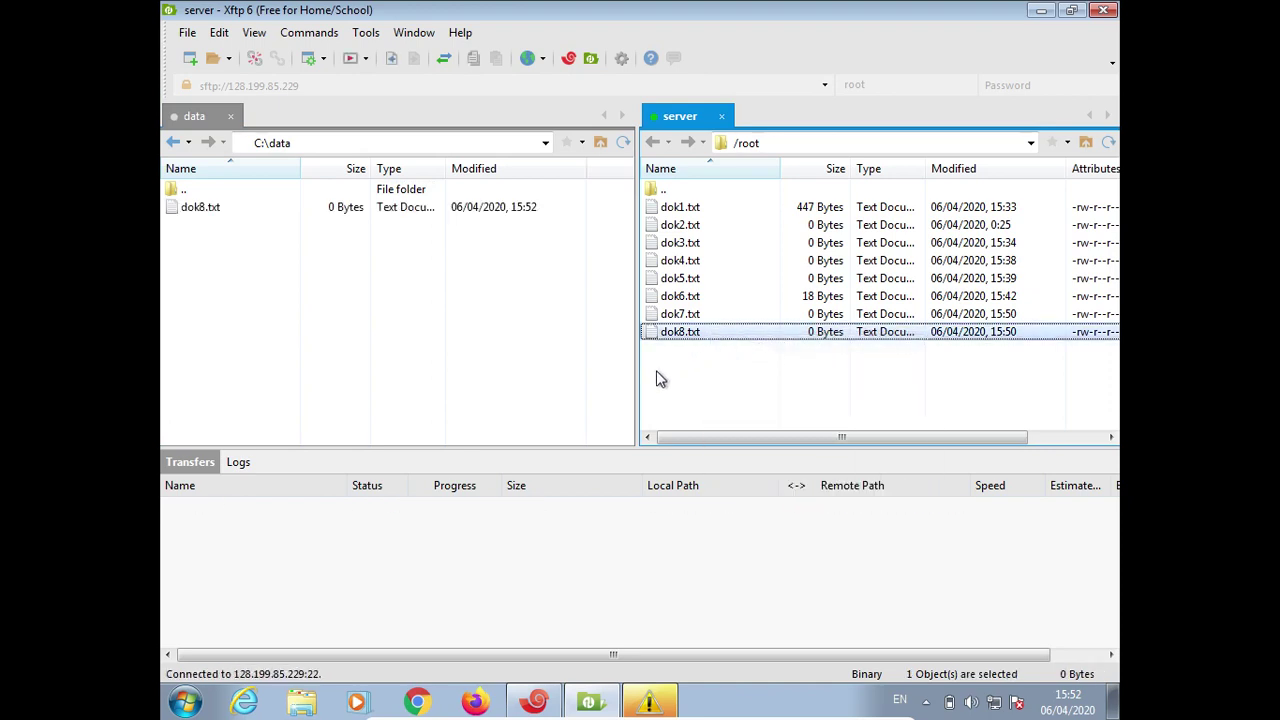
left_click(291, 292)
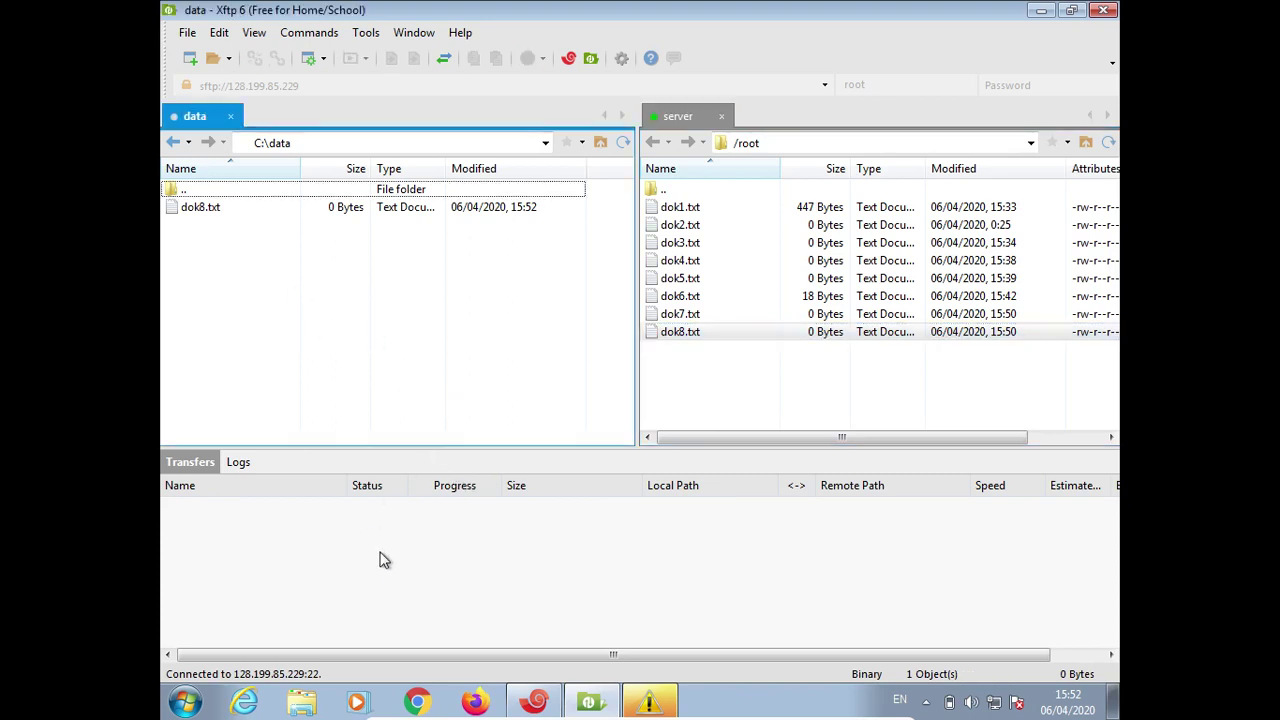
- Open the folder c:\data in Windows Explorer using the Run dialog
key("super+r")
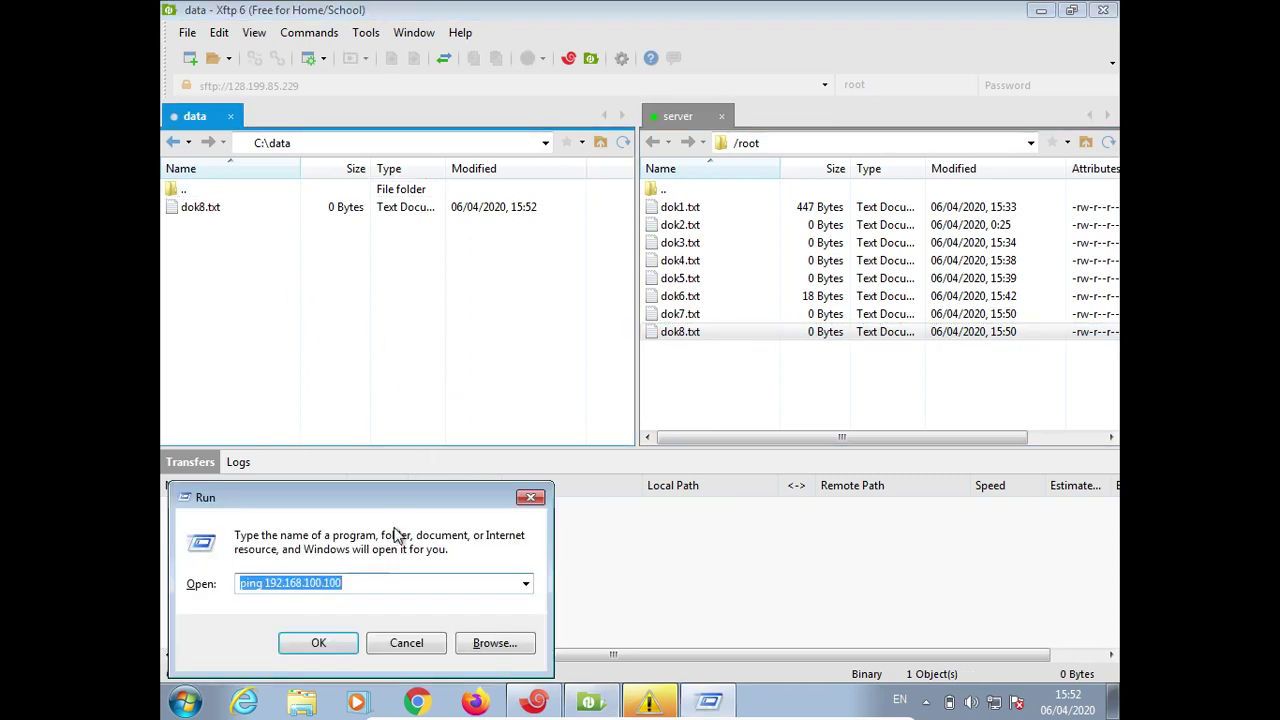
type("c:\\")
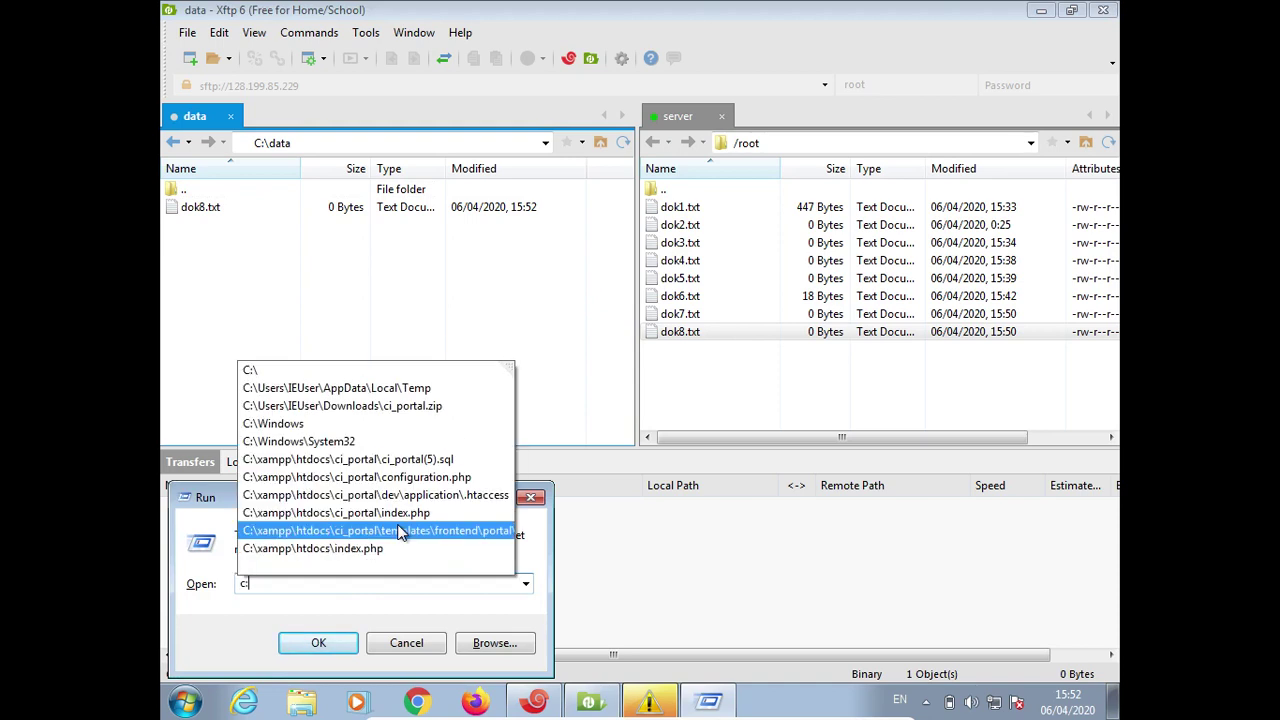
type("data")
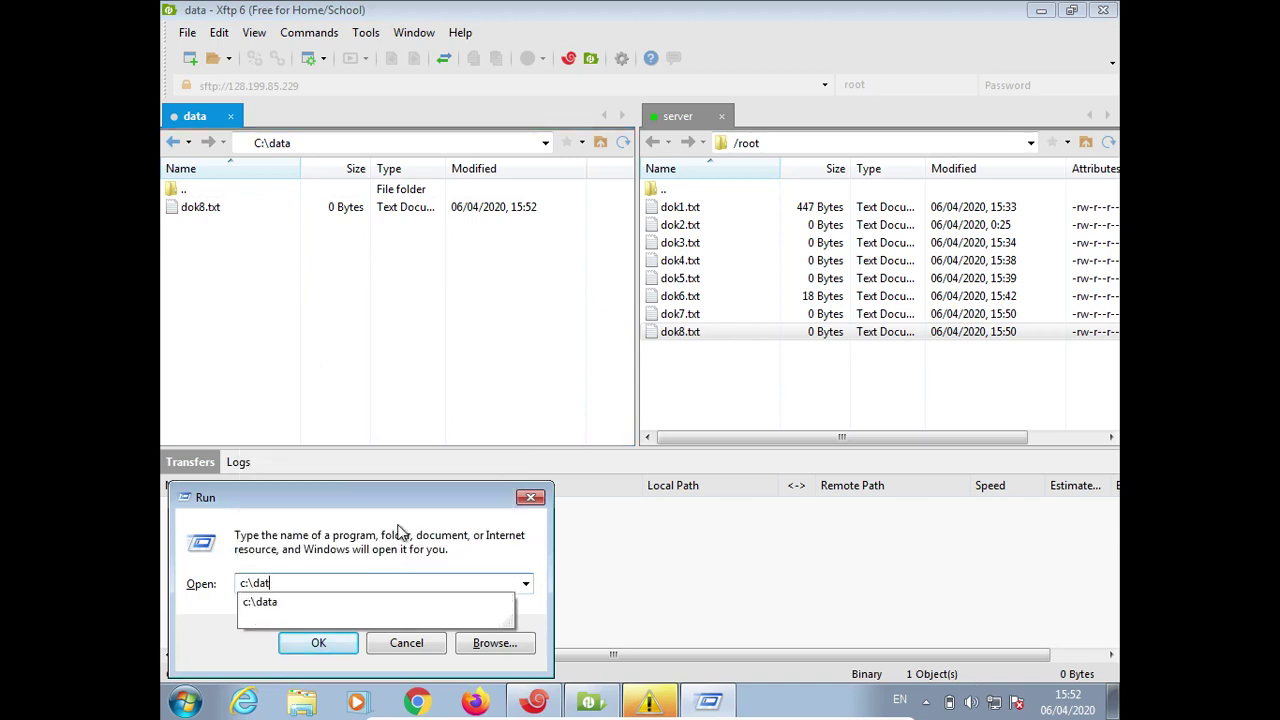
key("Return")
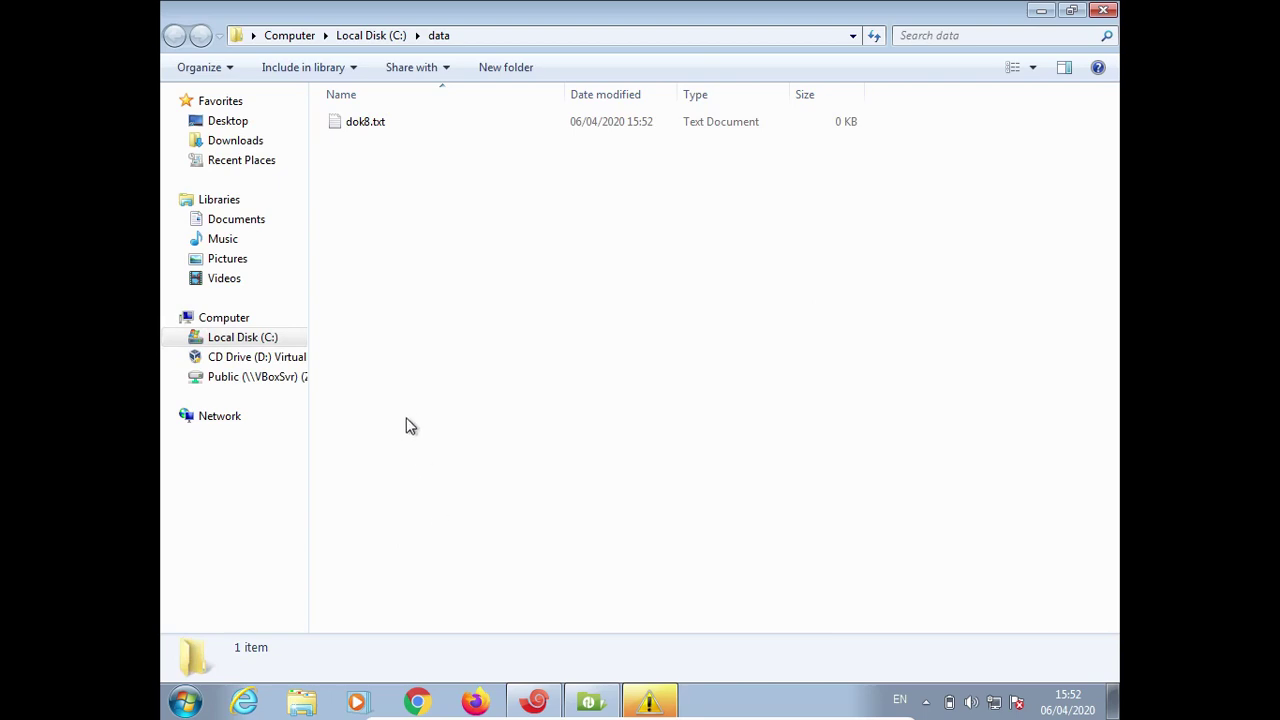
- Create a new text document named dok9.txt in the C:\data folder
right_click(498, 283)
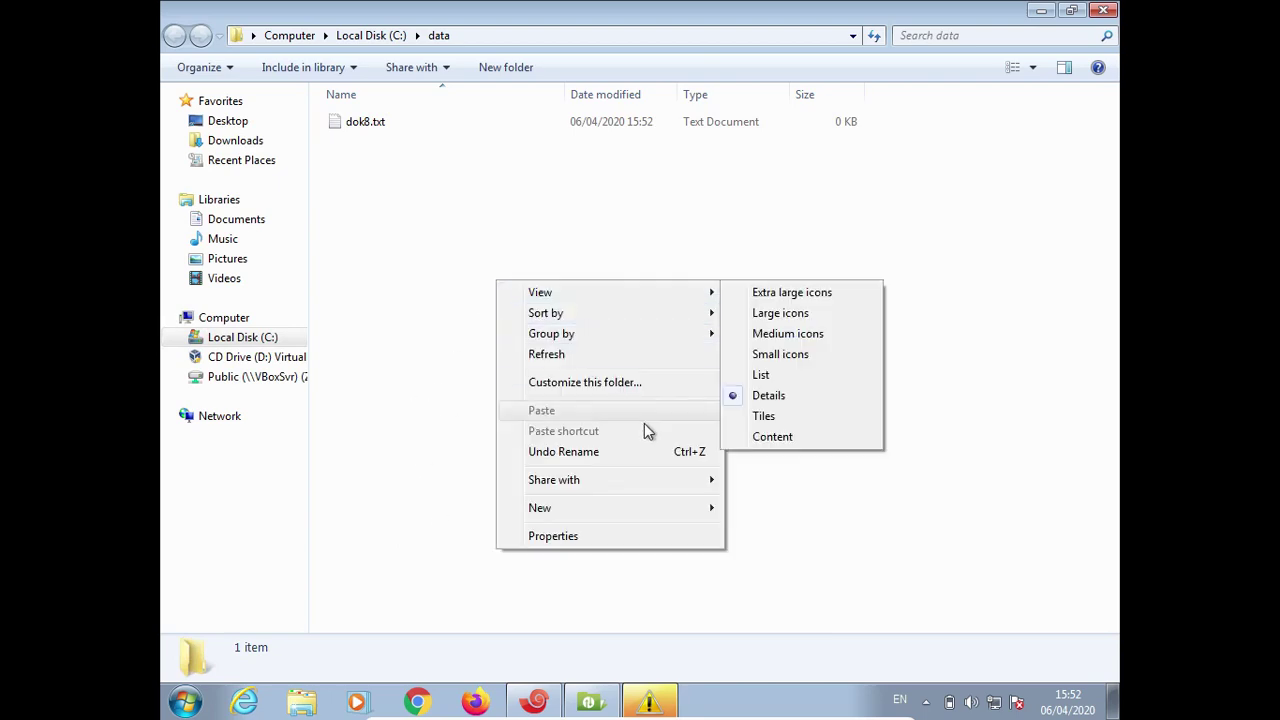
mouse_move(690, 517)
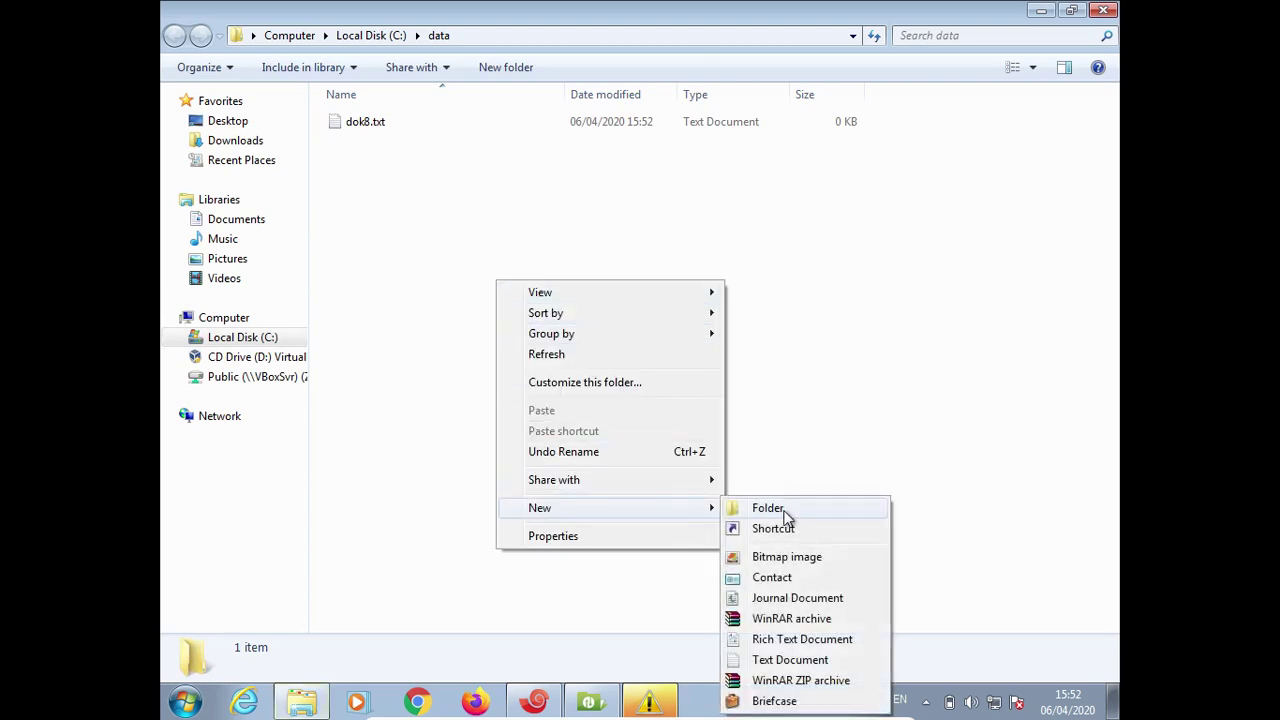
left_click(790, 660)
type("dok9")
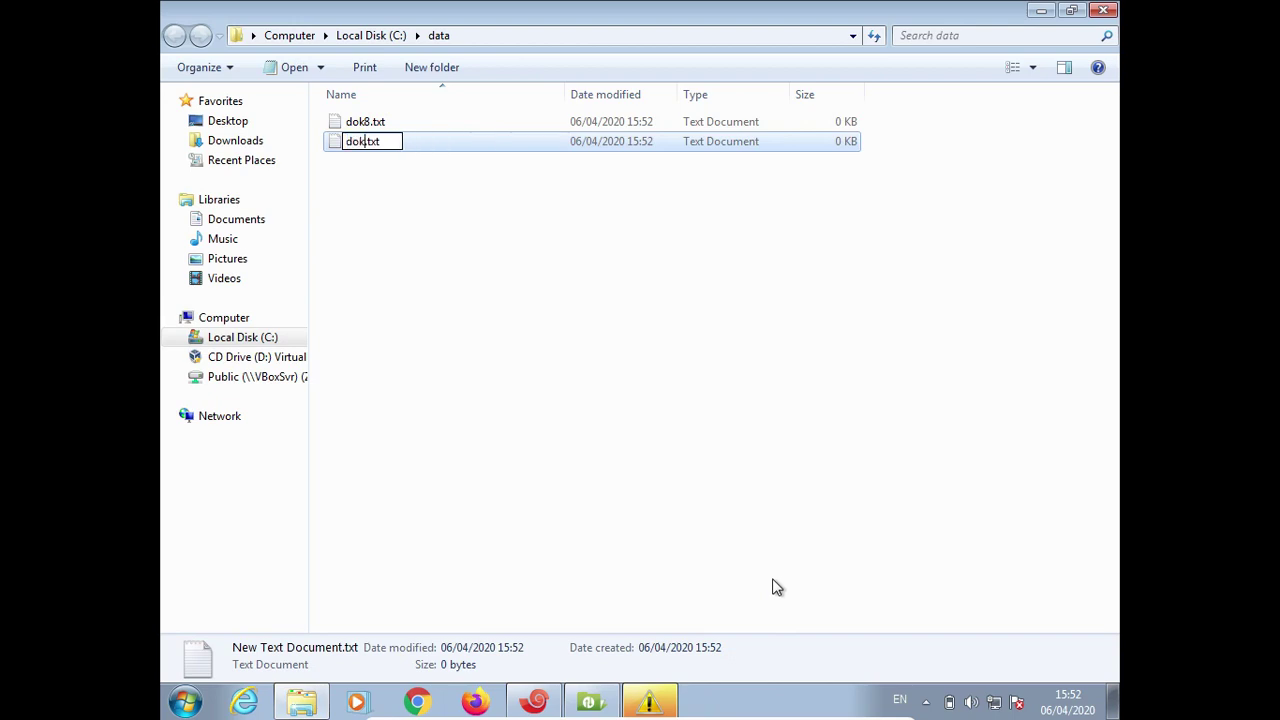
key("Return")
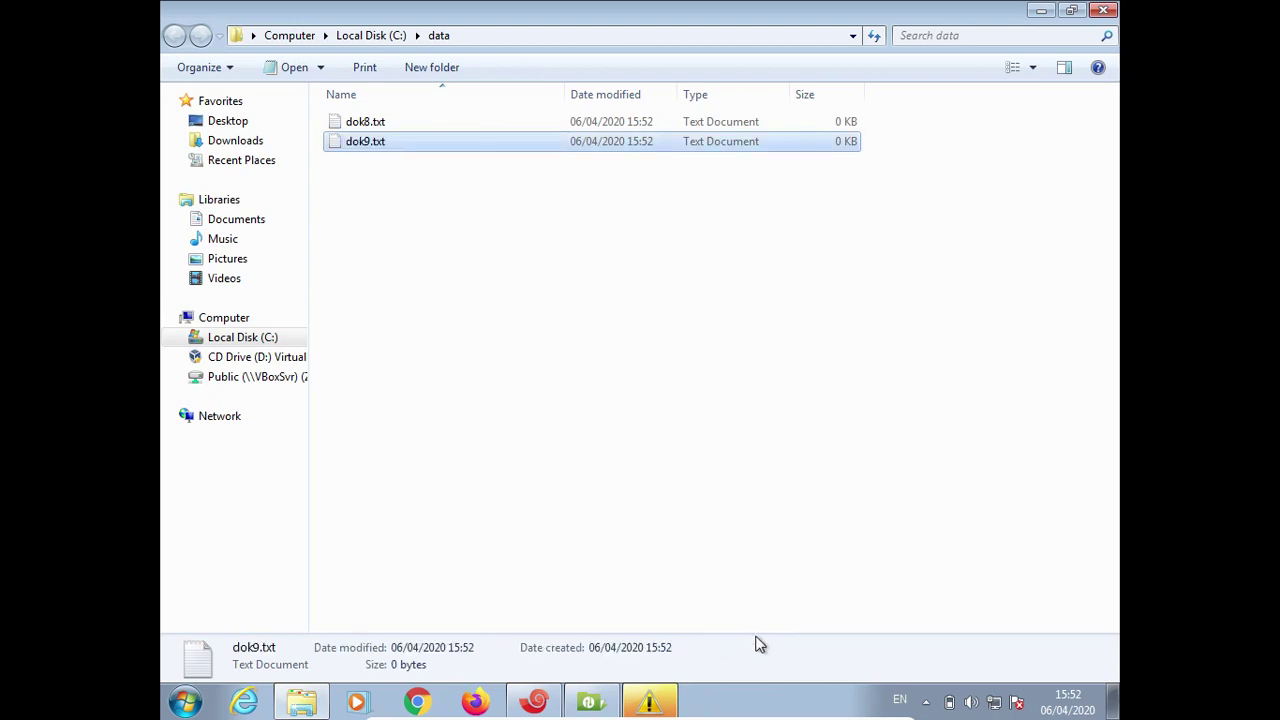
- Return to Xftp and transfer dok9.txt from C:\data to the server's /root folder
left_click(590, 702)
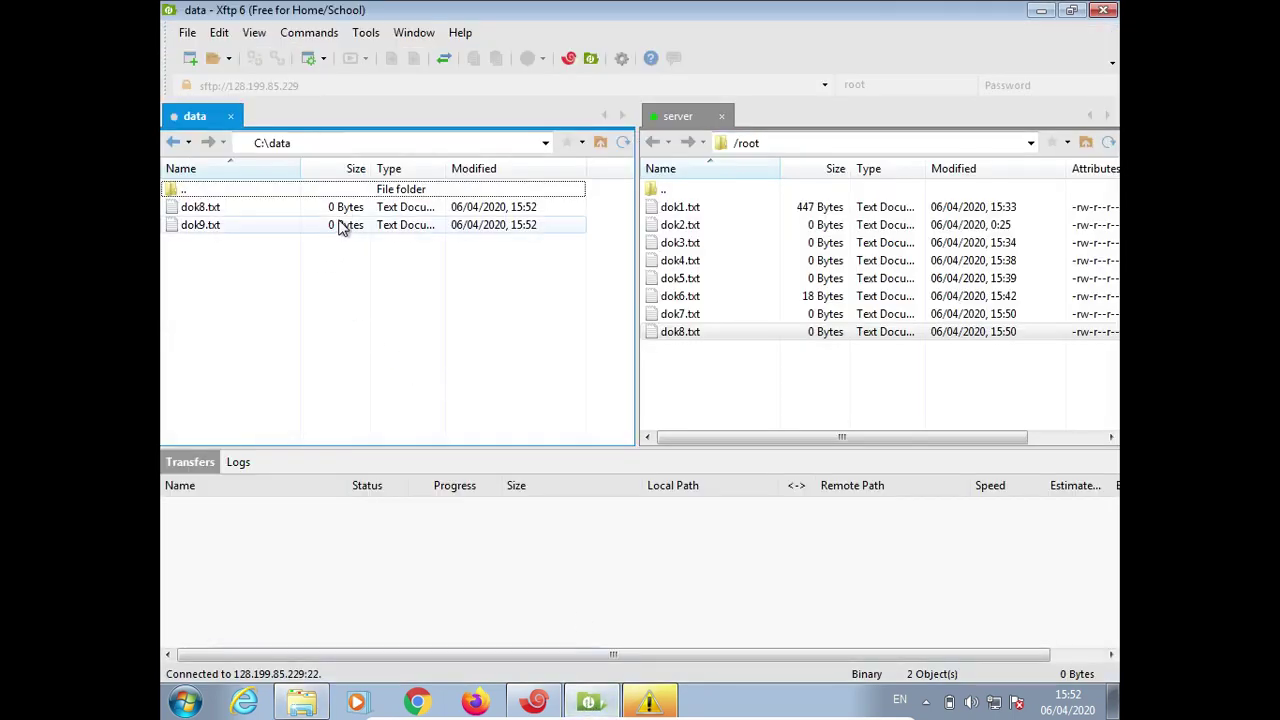
right_click(341, 226)
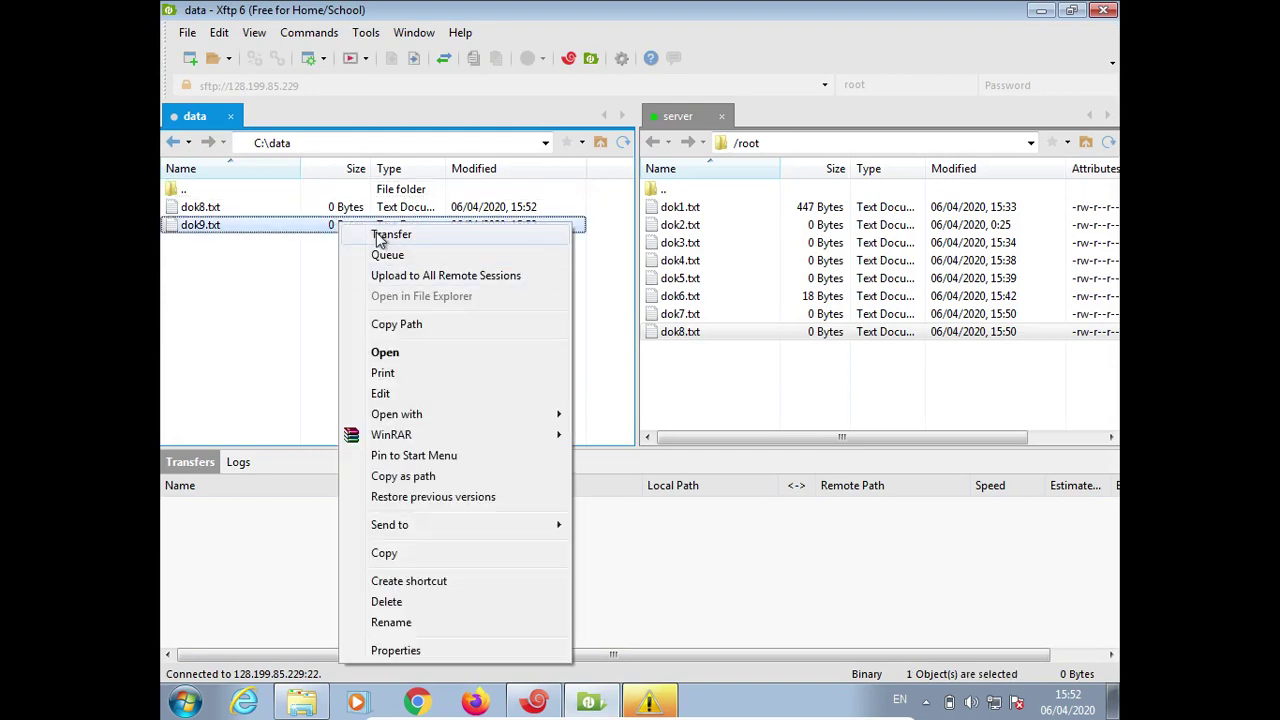
left_click(378, 236)
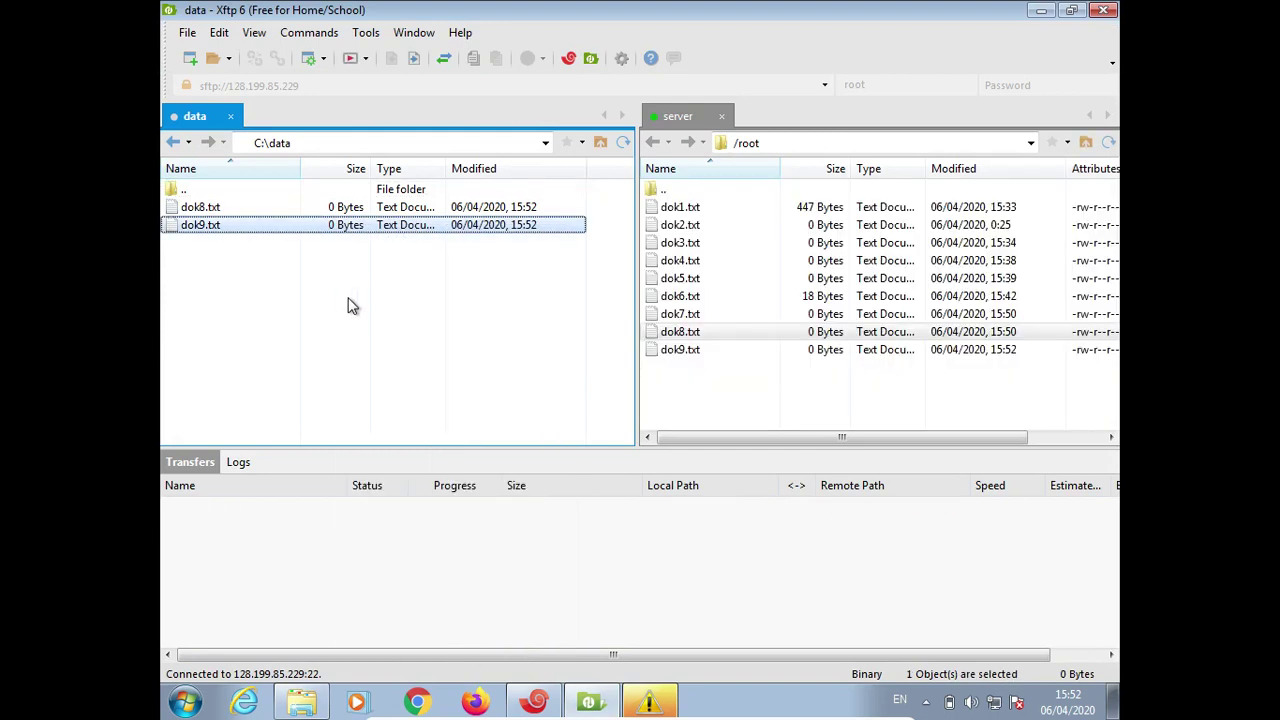
left_click(672, 407)
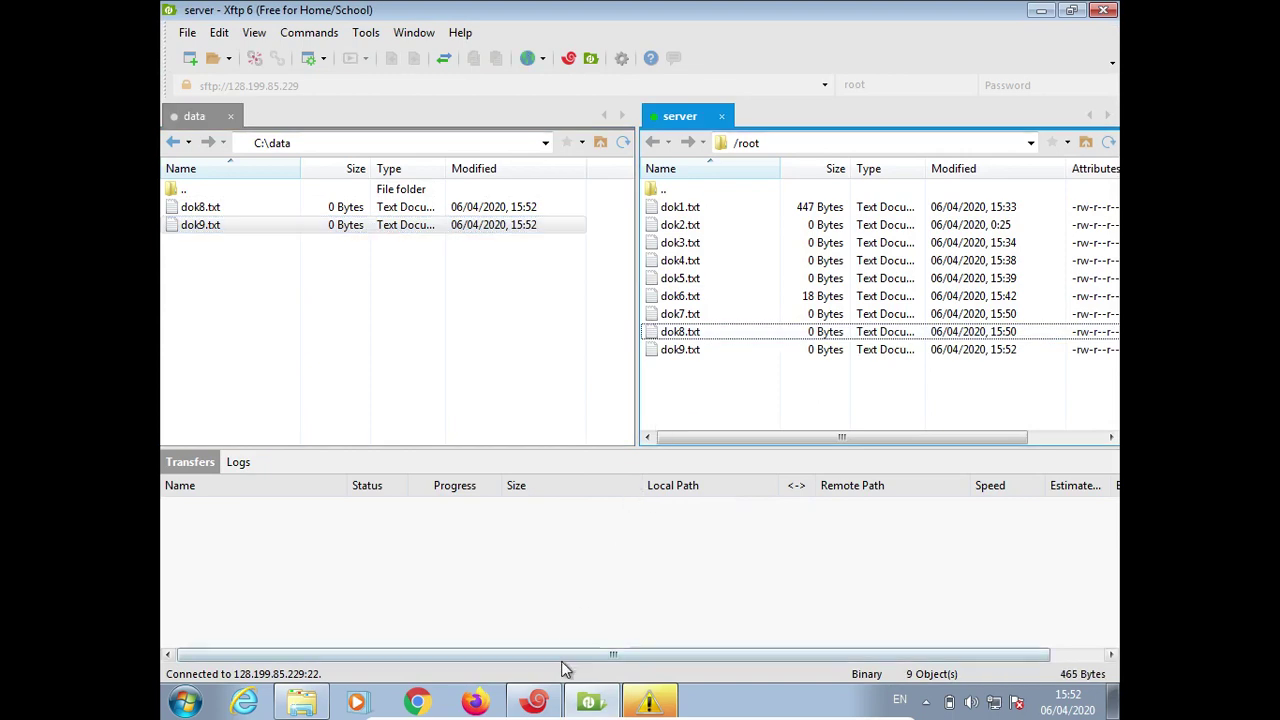
left_click(533, 701)
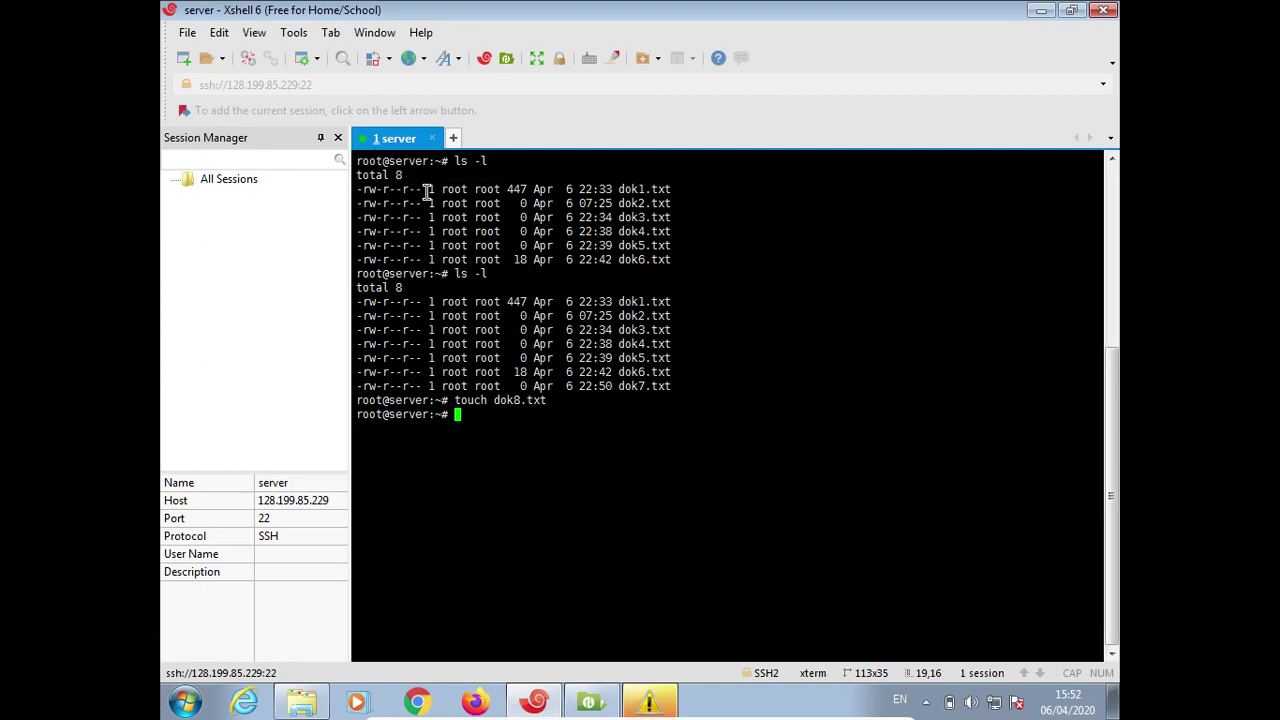
left_click(594, 690)
left_click(535, 704)
left_click(588, 704)
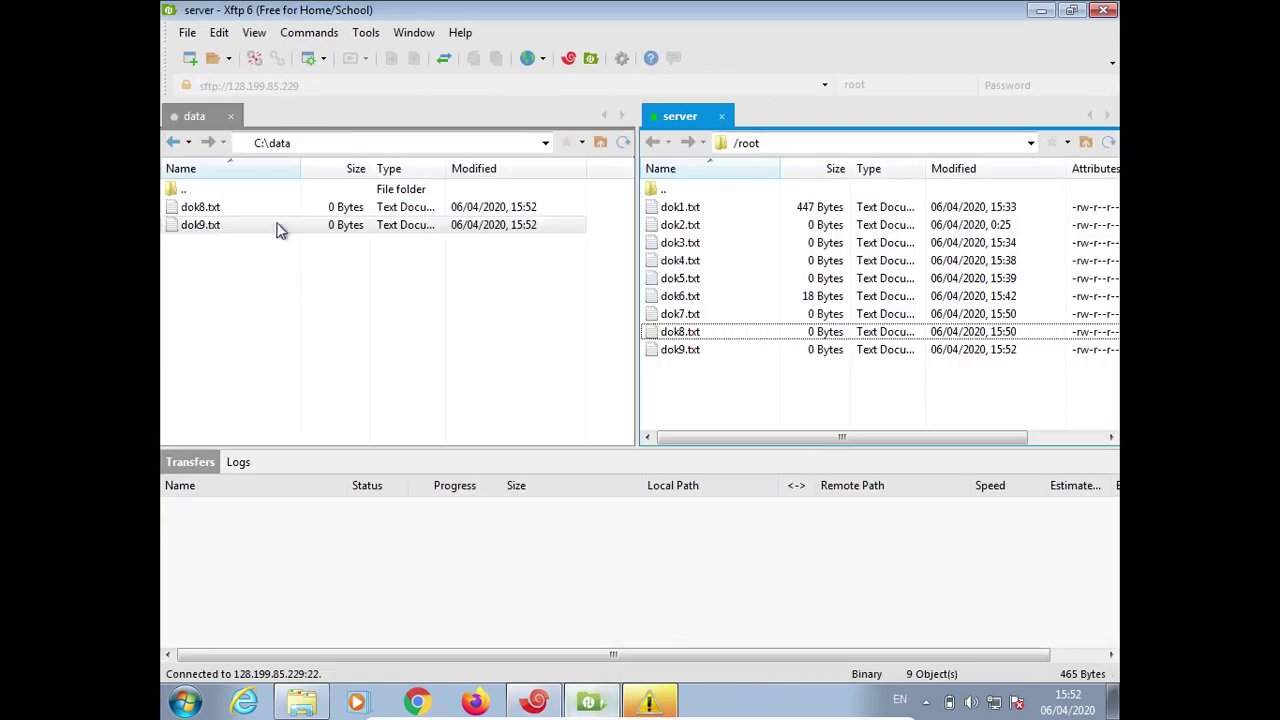
- Create a new SFTP session named seerver for host 128.199.85.229 on port 22 and connect to it
left_click(191, 62)
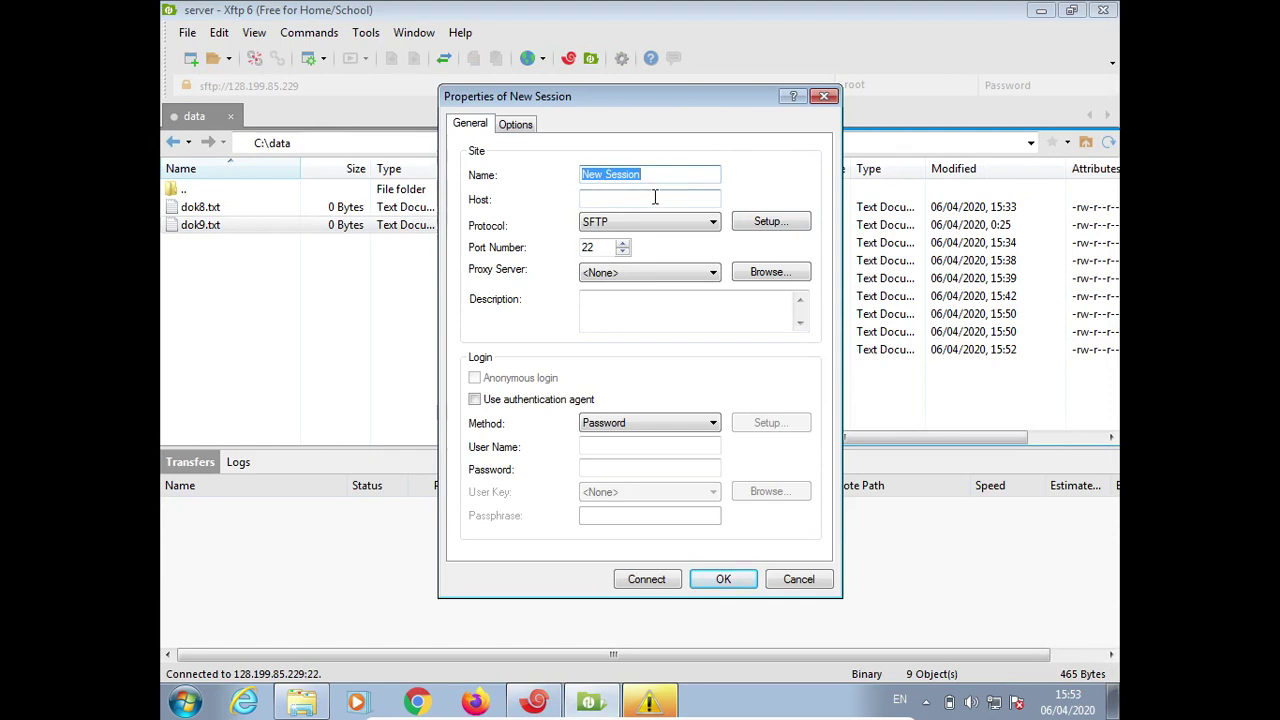
type("seerver")
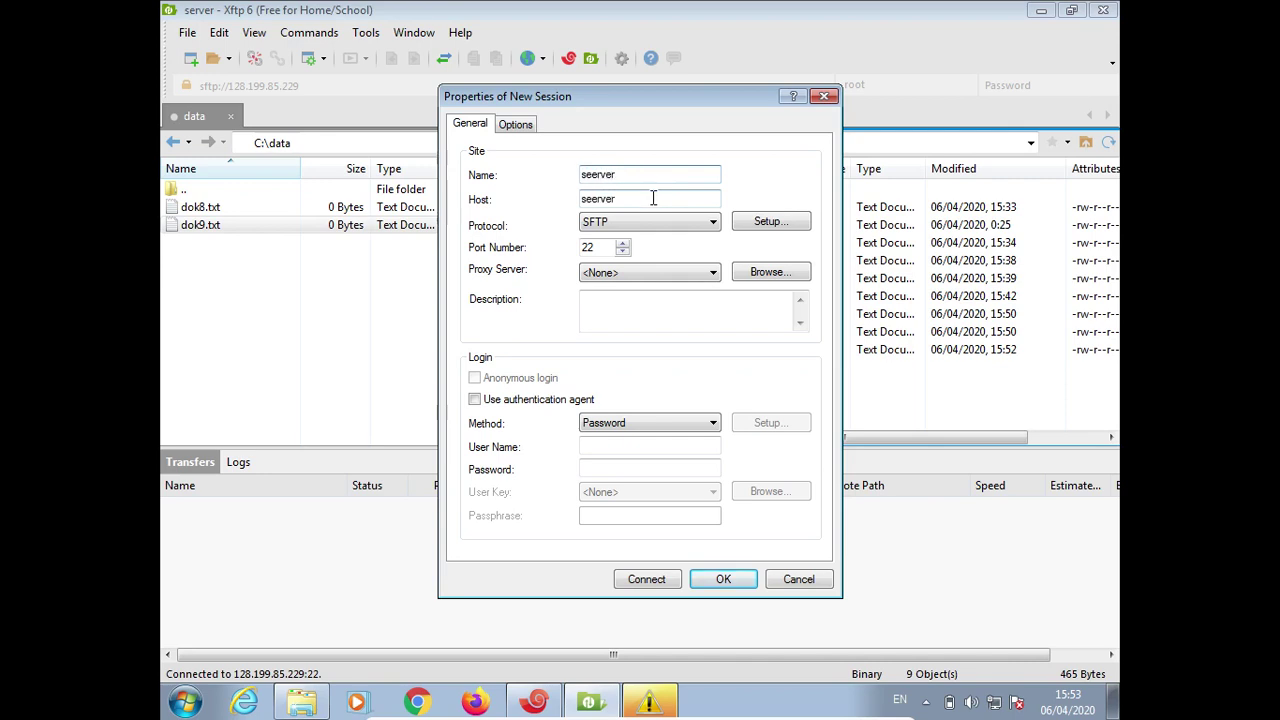
double_click(661, 196)
type("128.199.85.229")
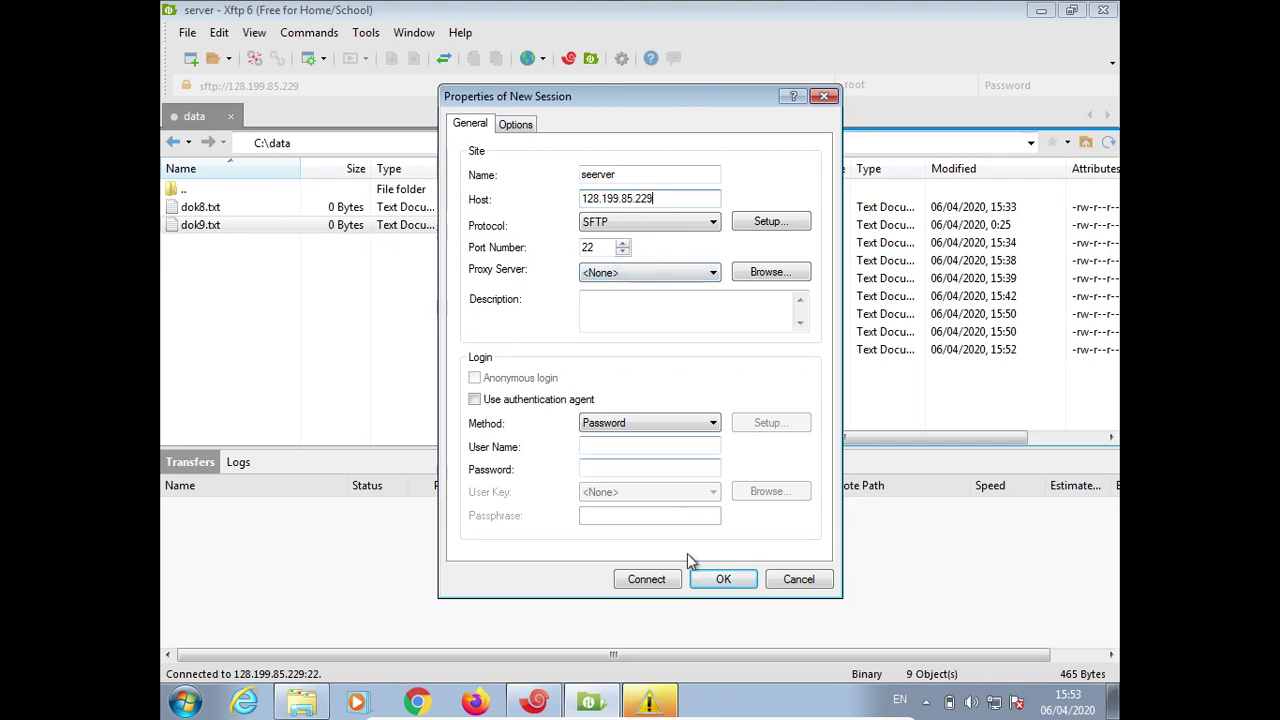
left_click(664, 579)
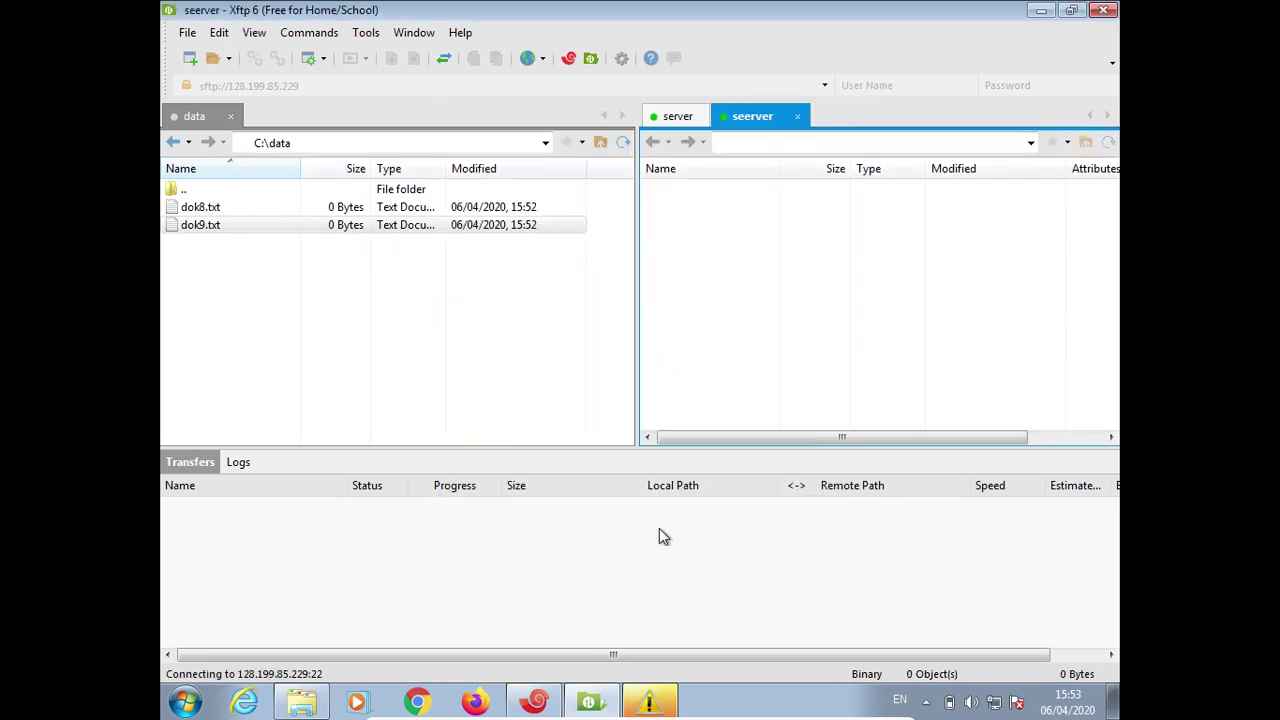
- Log in to the seerver session as root with the account password
left_click(567, 533)
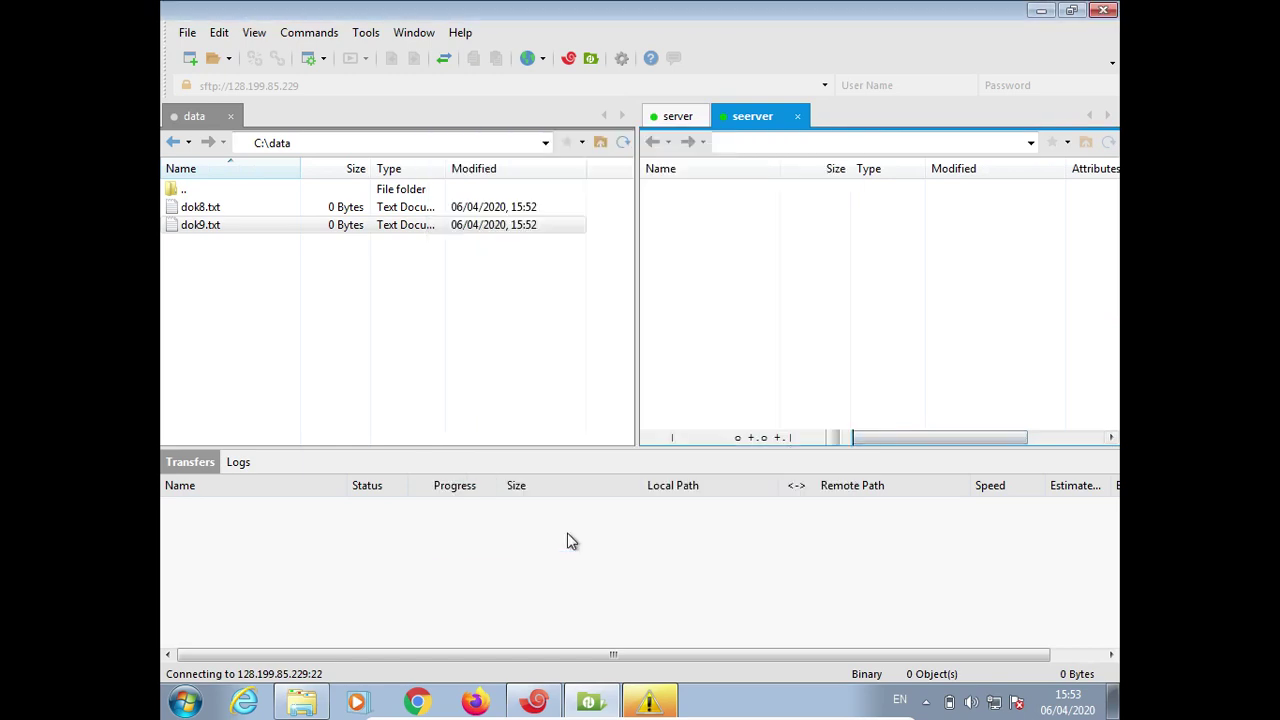
type("roo")
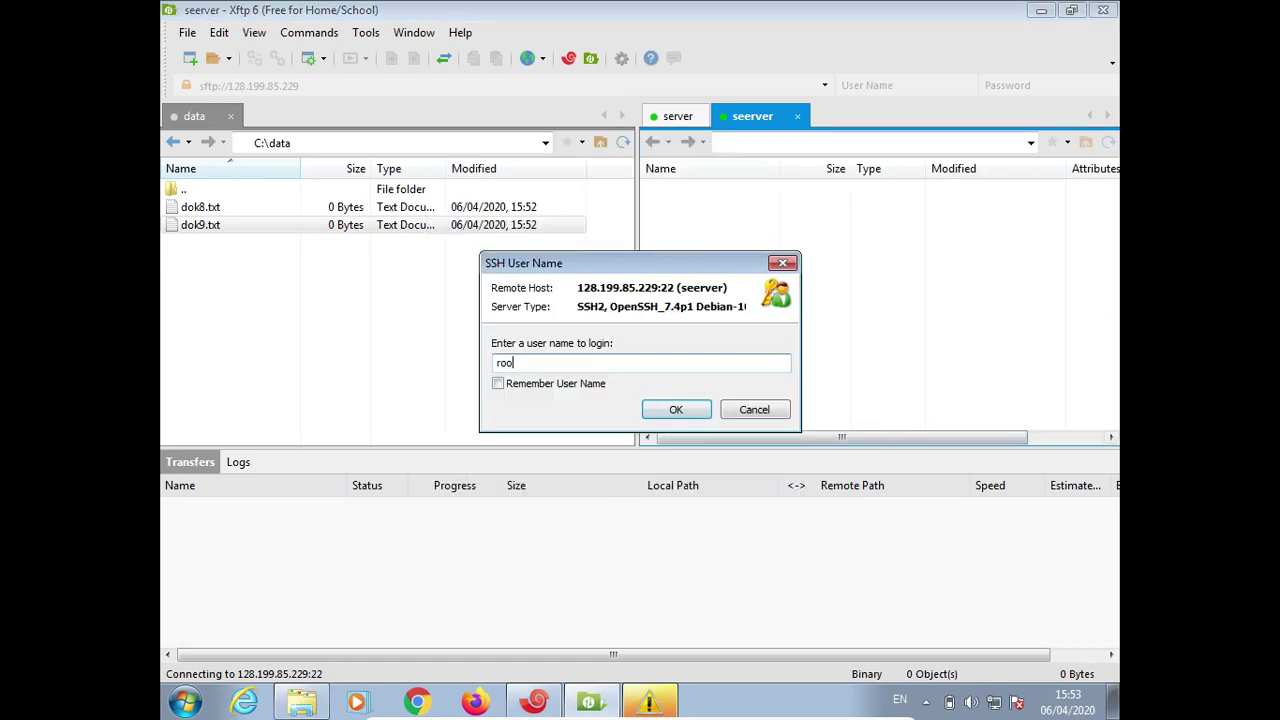
key("Return")
type("••")
key("Return")
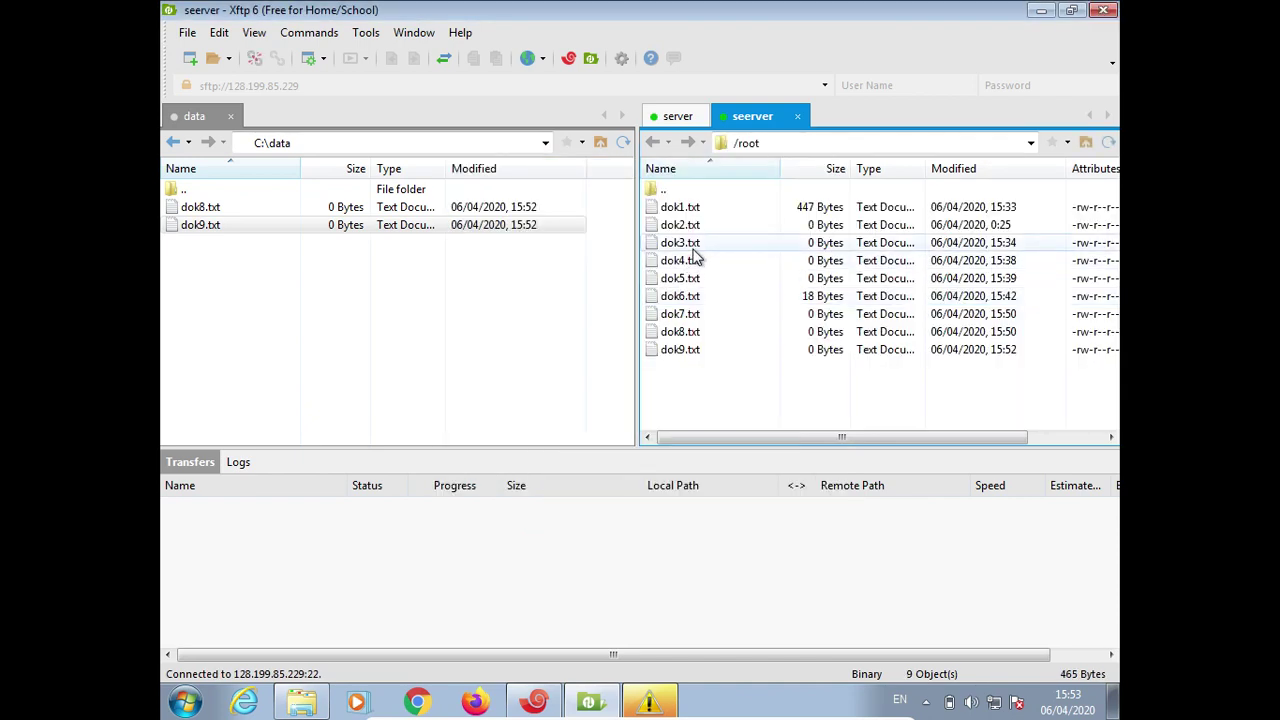
- Close the original server session, confirming that its active connection should end
left_click(678, 116)
left_click(722, 118)
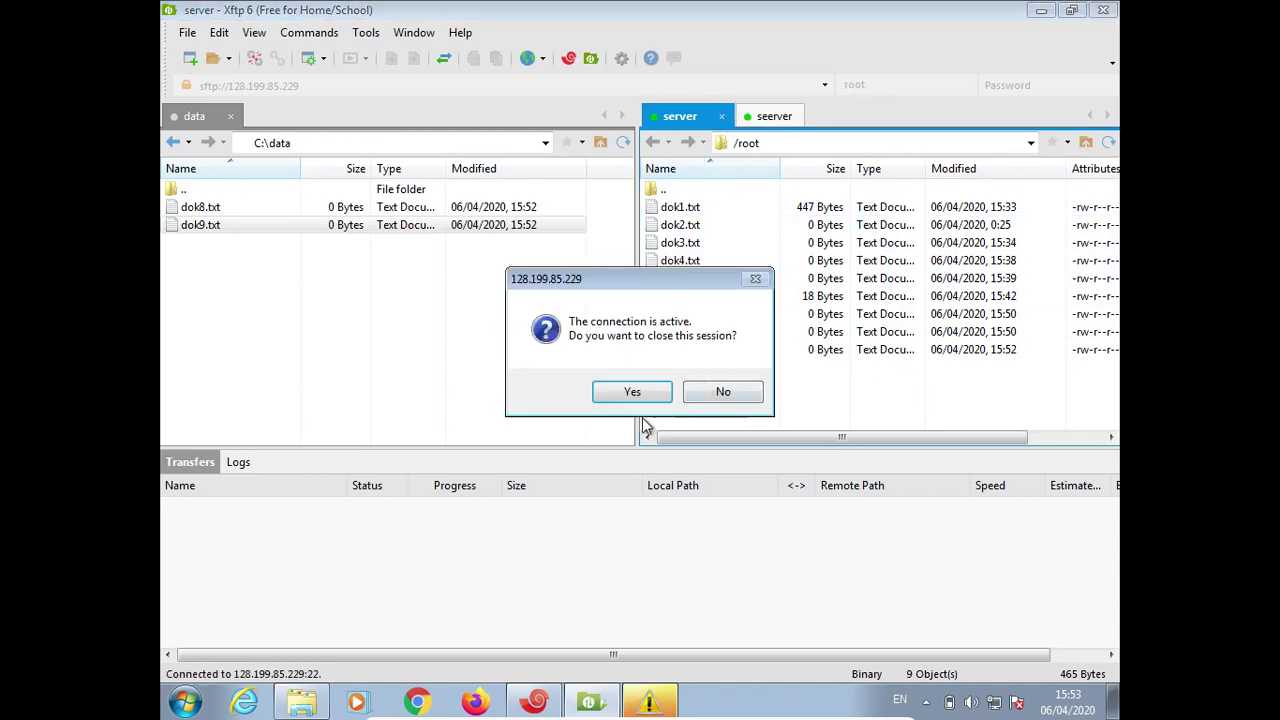
left_click(623, 392)
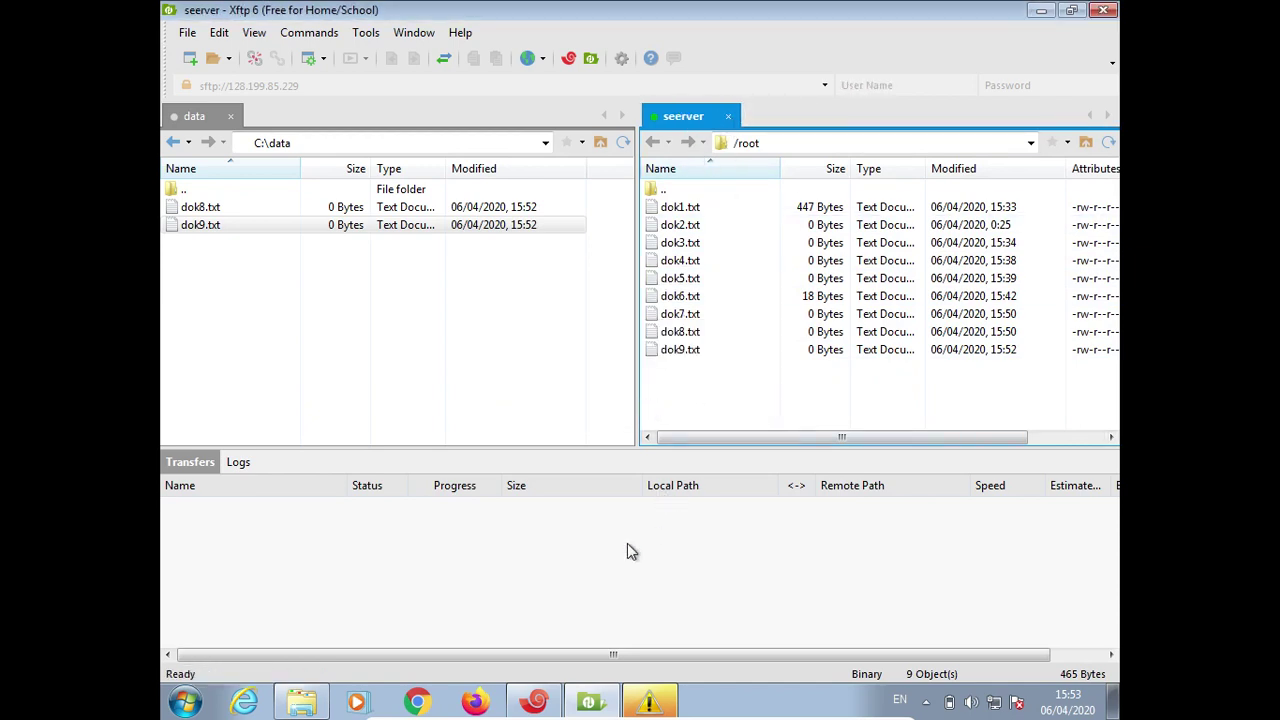
- Switch to Xshell to view its New File Transfer command, and return to Xftp
left_click(540, 702)
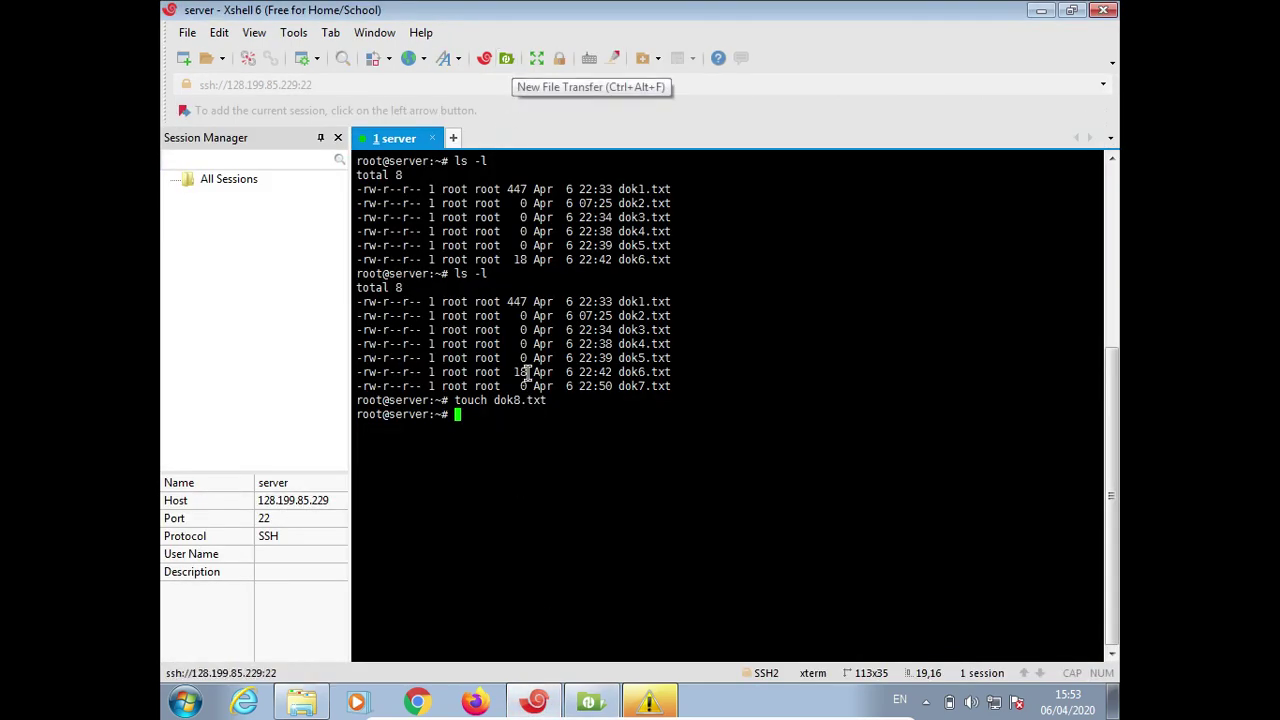
left_click(590, 702)
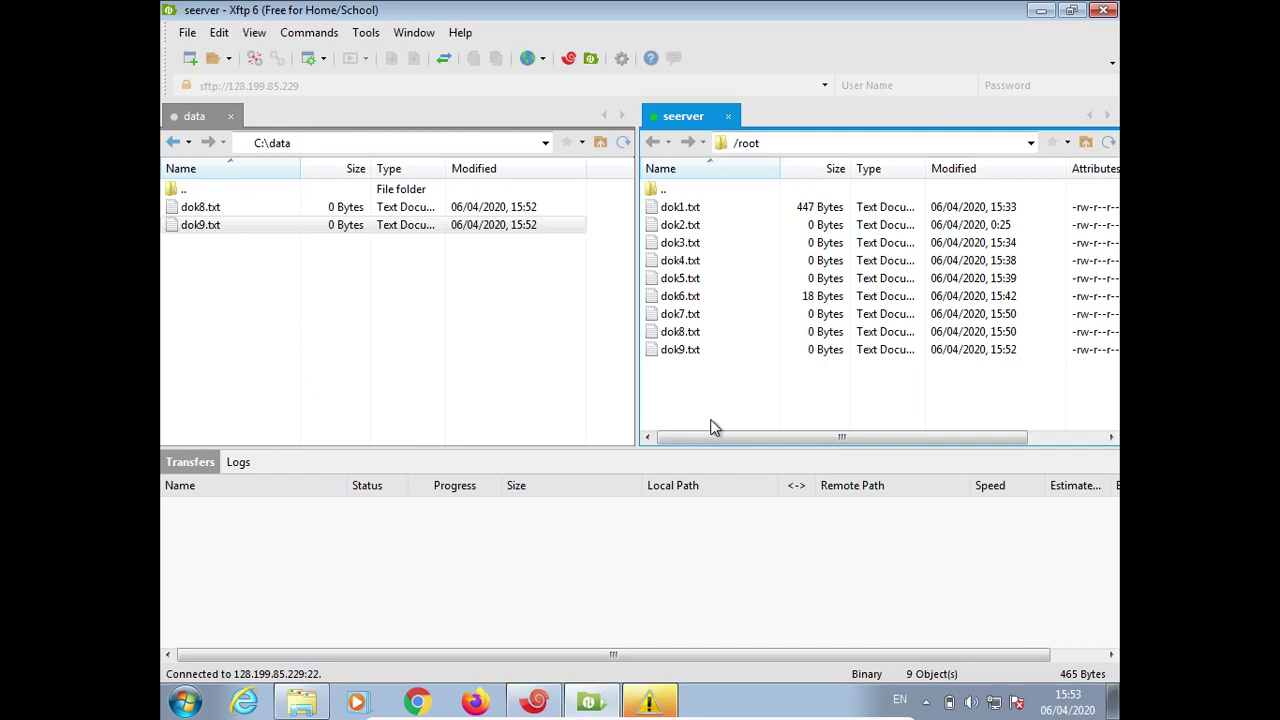
- Take the Windows 7 virtual machine out of full-screen mode, and minimize it and Sublime Text to return to the terminal
key("Control_R+f")
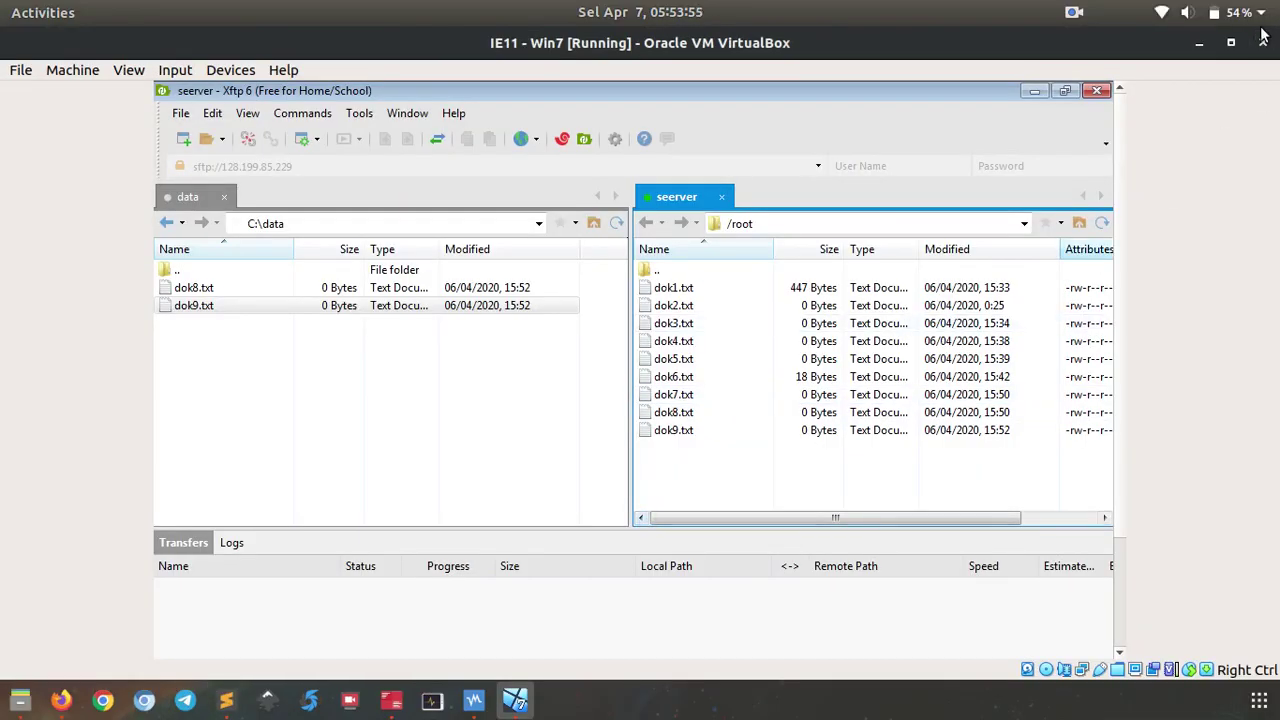
left_click(1201, 45)
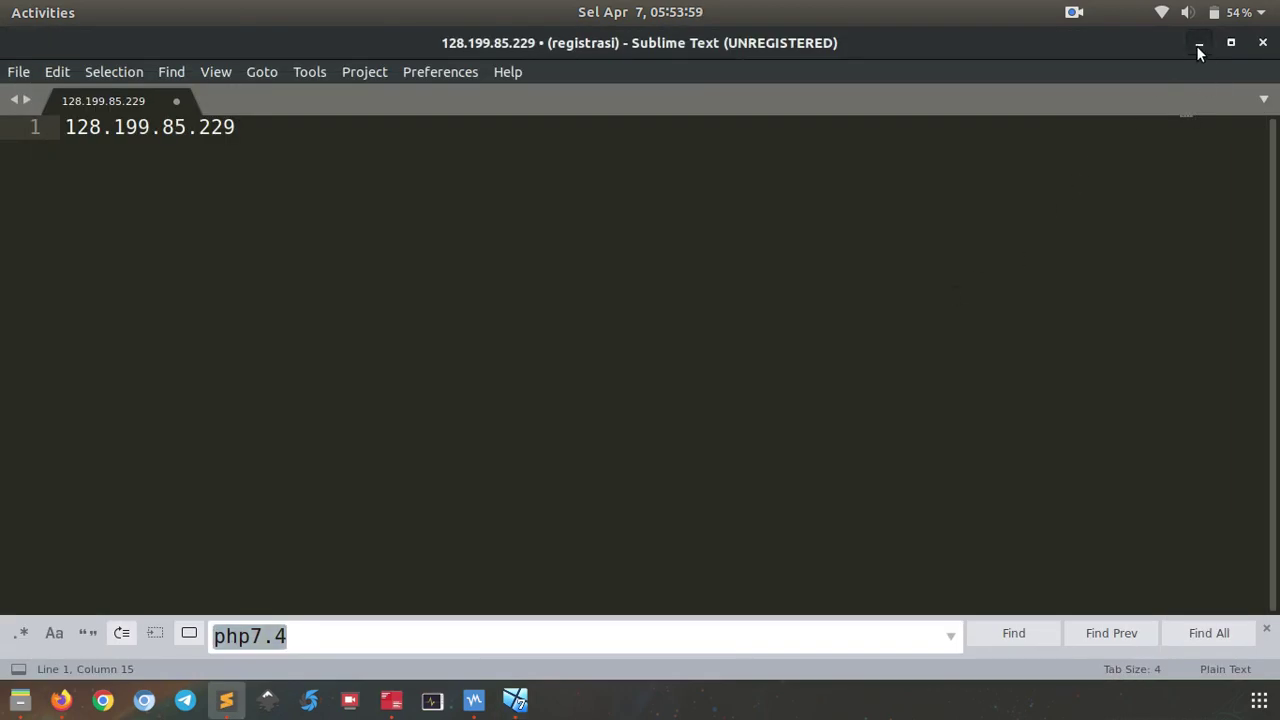
left_click(1196, 45)
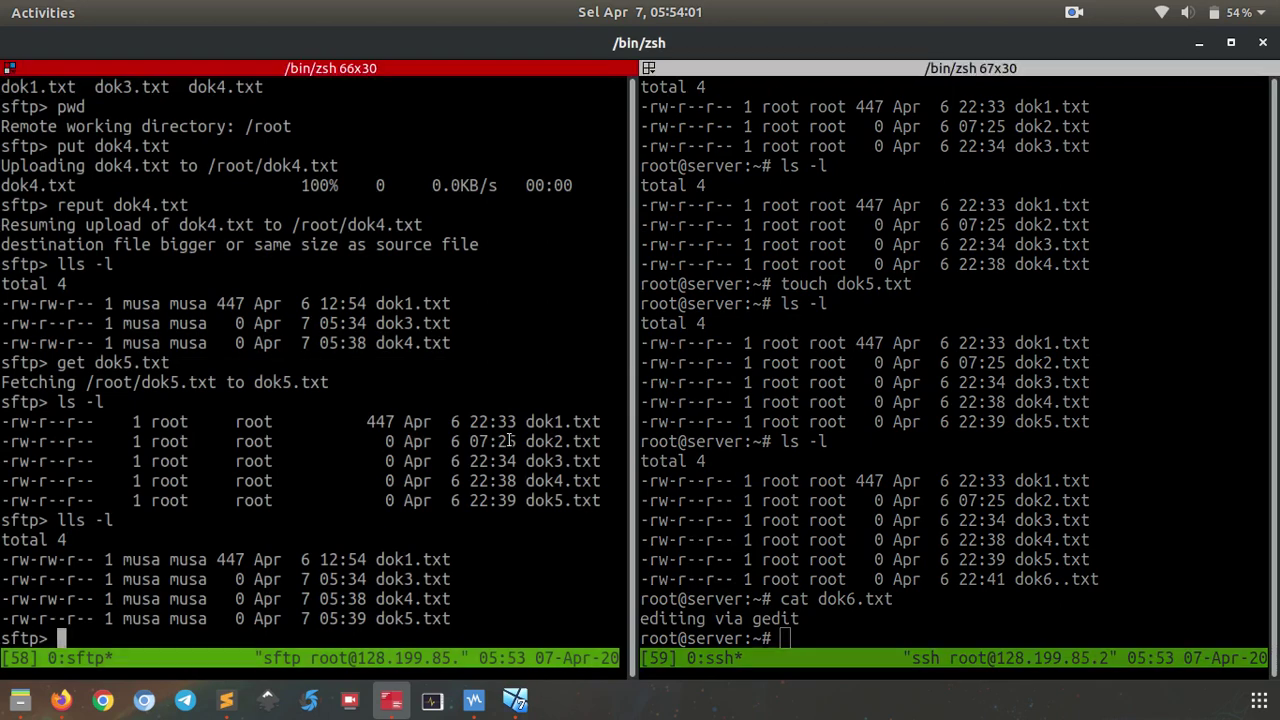